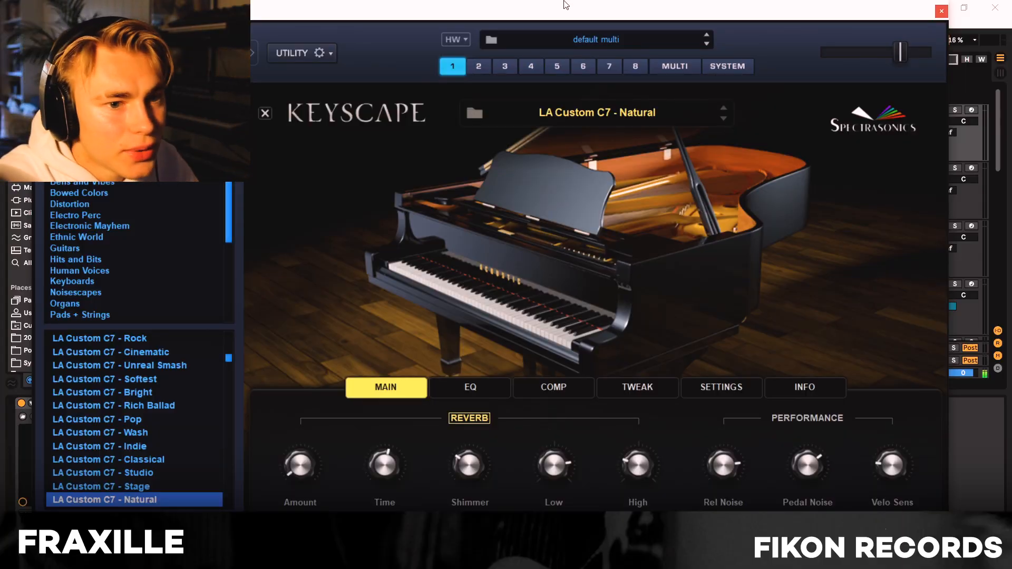
# Step: Close the Keyscape window and play the first Omnisphere clip soloed while examining its MIDI notes
pyautogui.click(941, 11)
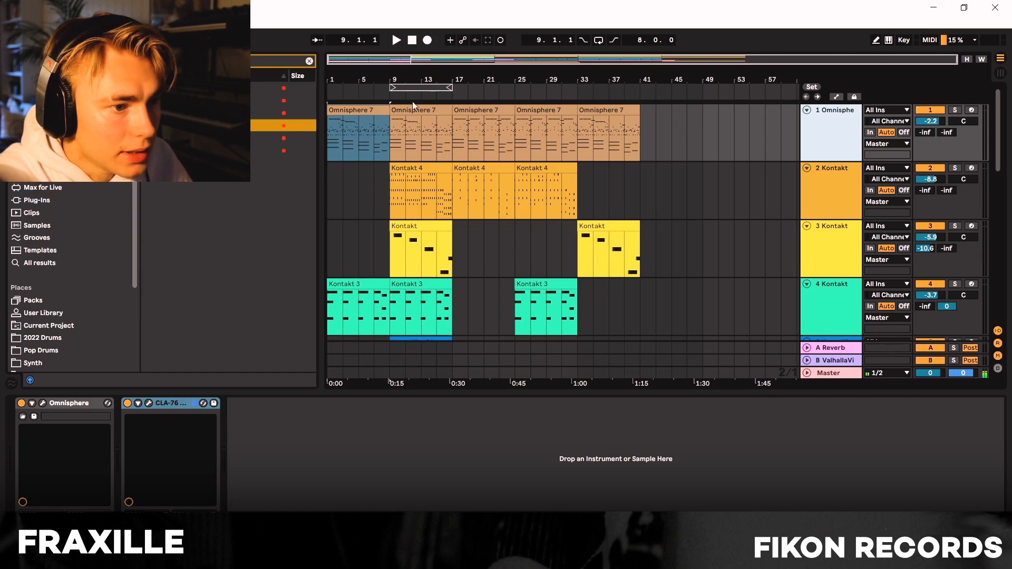
pyautogui.click(558, 243)
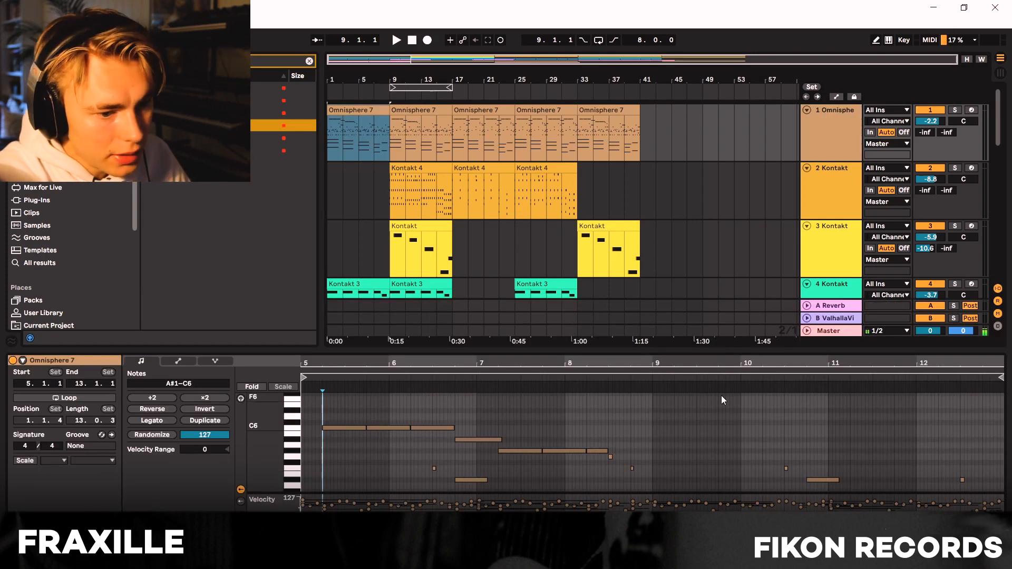
pyautogui.press('space')
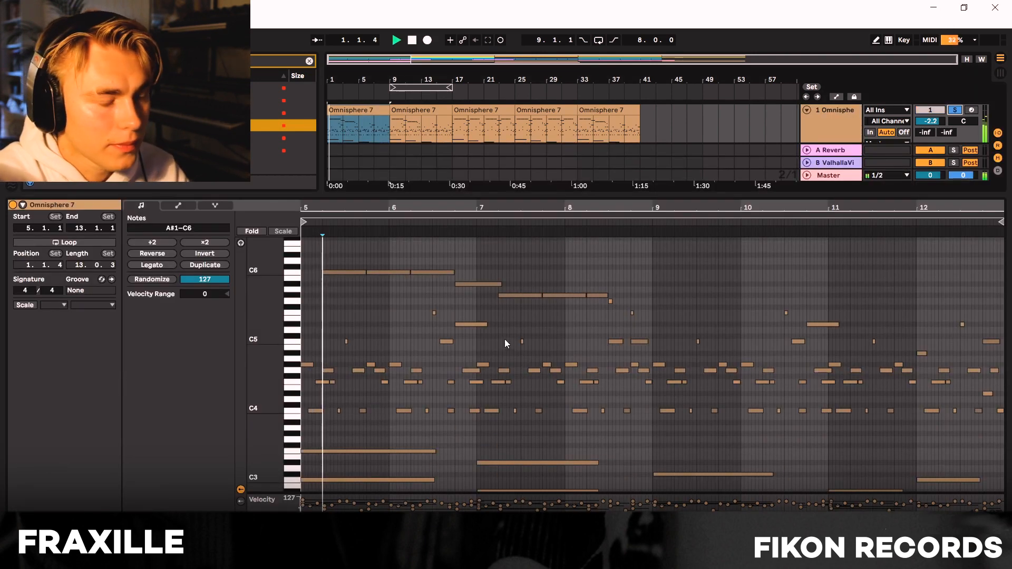
pyautogui.scroll(-2, 508, 340)
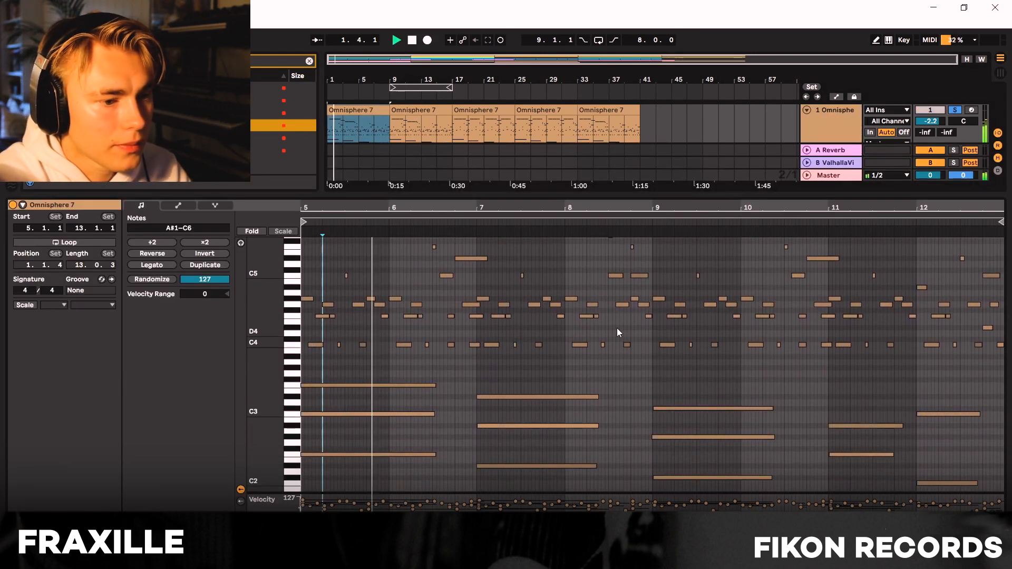
pyautogui.scroll(-1, 785, 358)
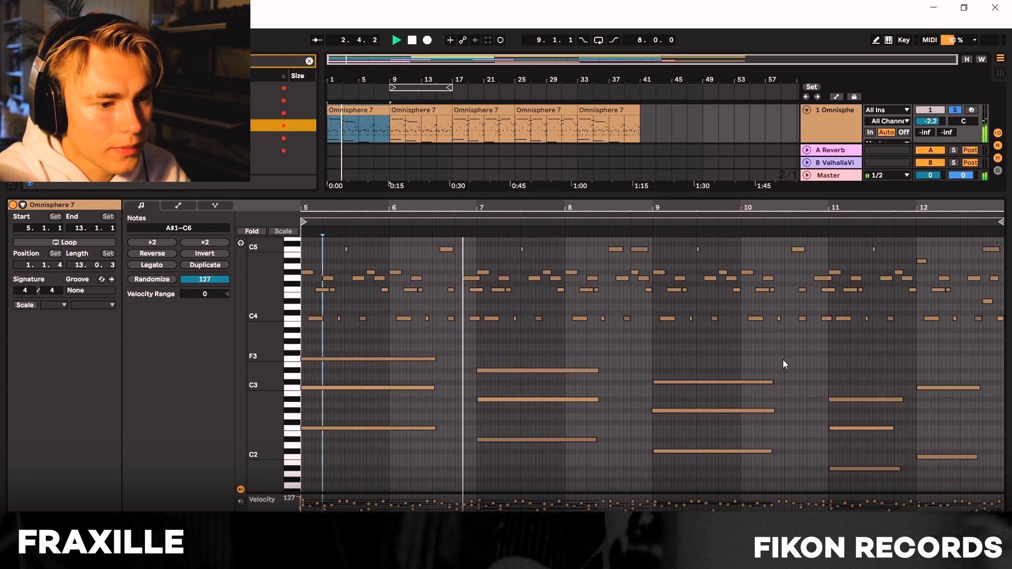
pyautogui.scroll(1, 783, 360)
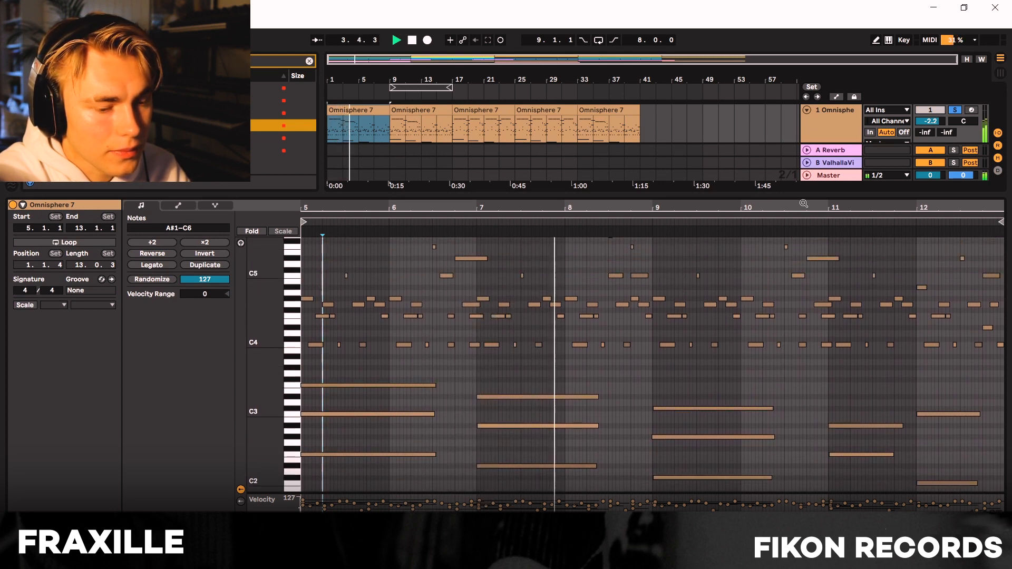
pyautogui.scroll(1, 794, 287)
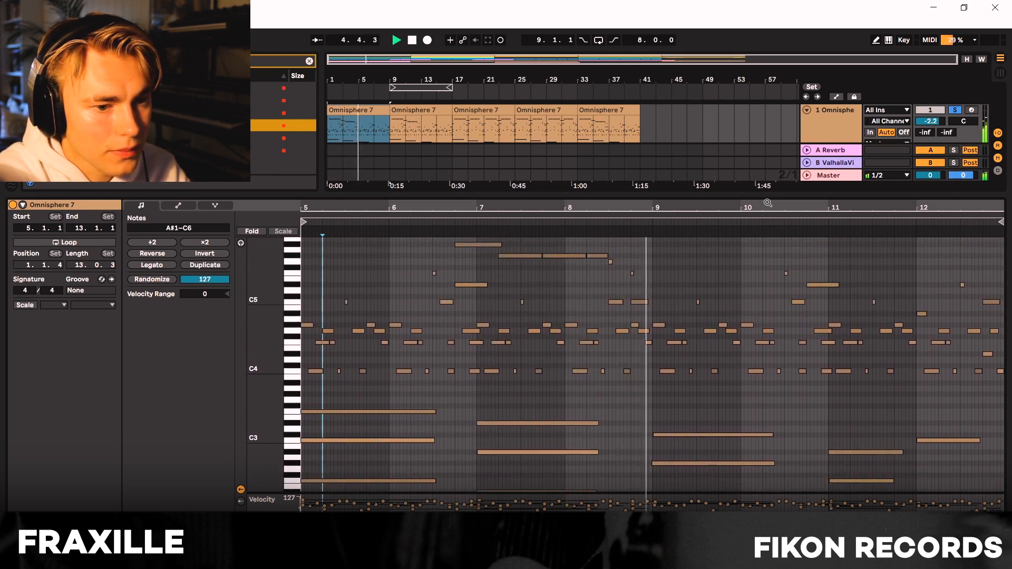
pyautogui.moveTo(768, 205); pyautogui.dragTo(768, 193)
pyautogui.moveTo(268, 328); pyautogui.dragTo(257, 323)
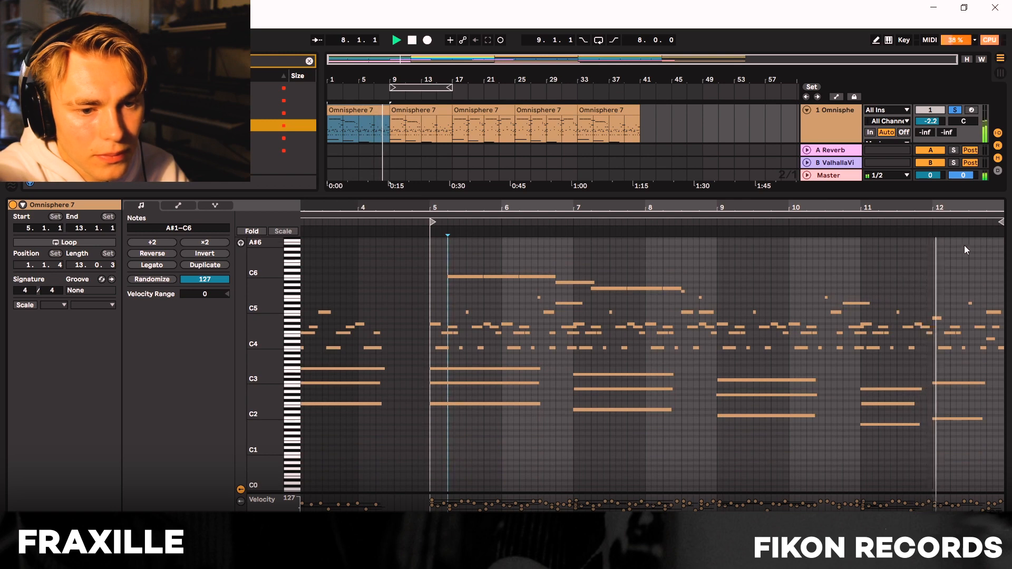
pyautogui.press('space')
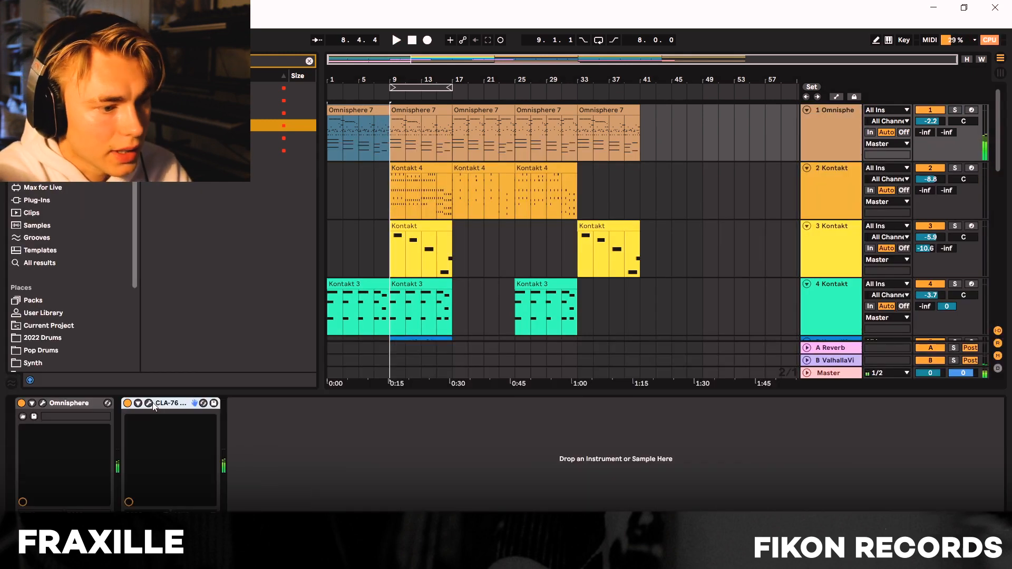
# Step: Inspect the CLA-76 compressor settings on the Omnisphere track and close the plug-in window
pyautogui.click(149, 403)
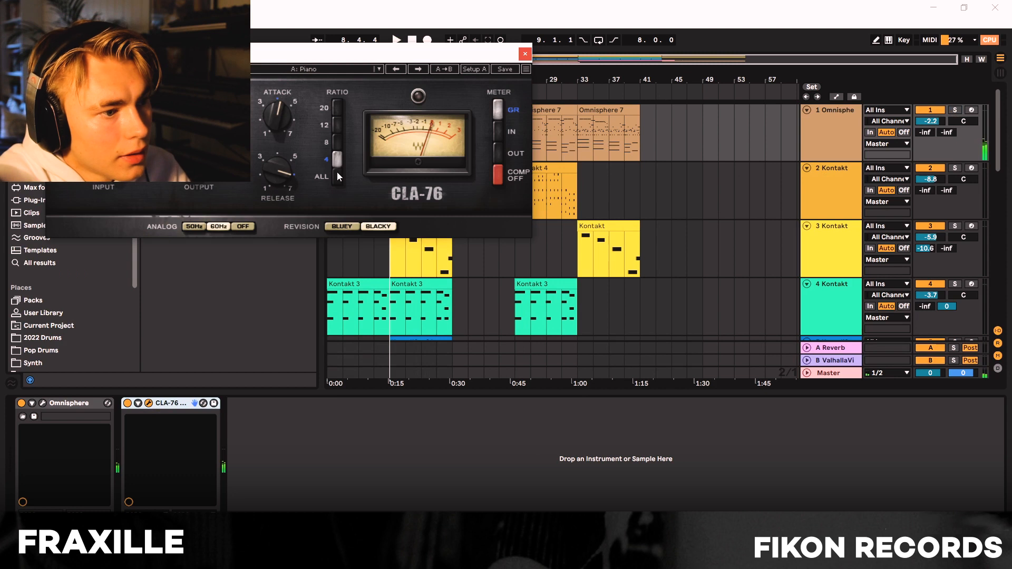
pyautogui.click(524, 54)
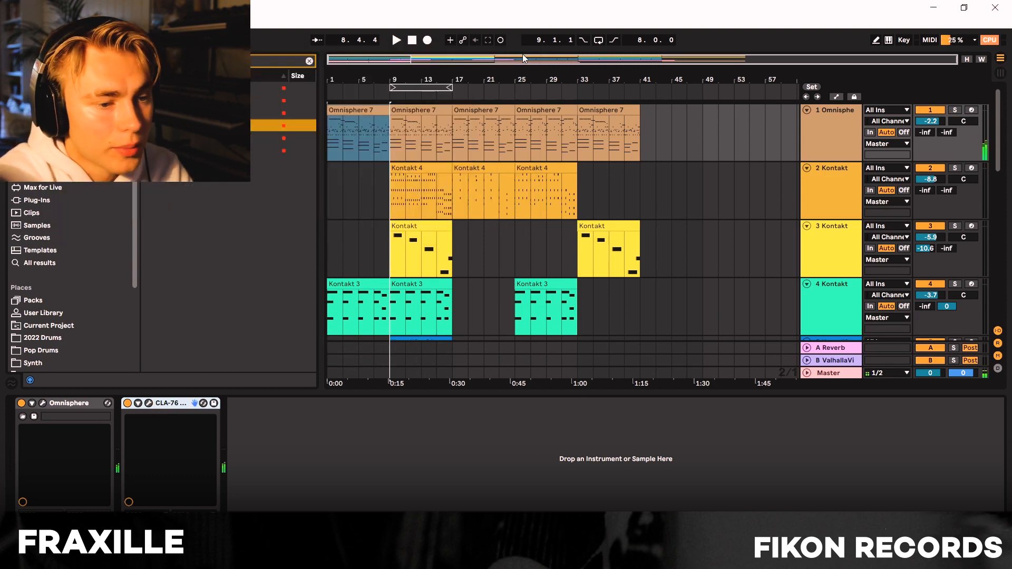
# Step: Audition the Omnisphere track on its own and point out its second and third clips in the arrangement
pyautogui.click(466, 138)
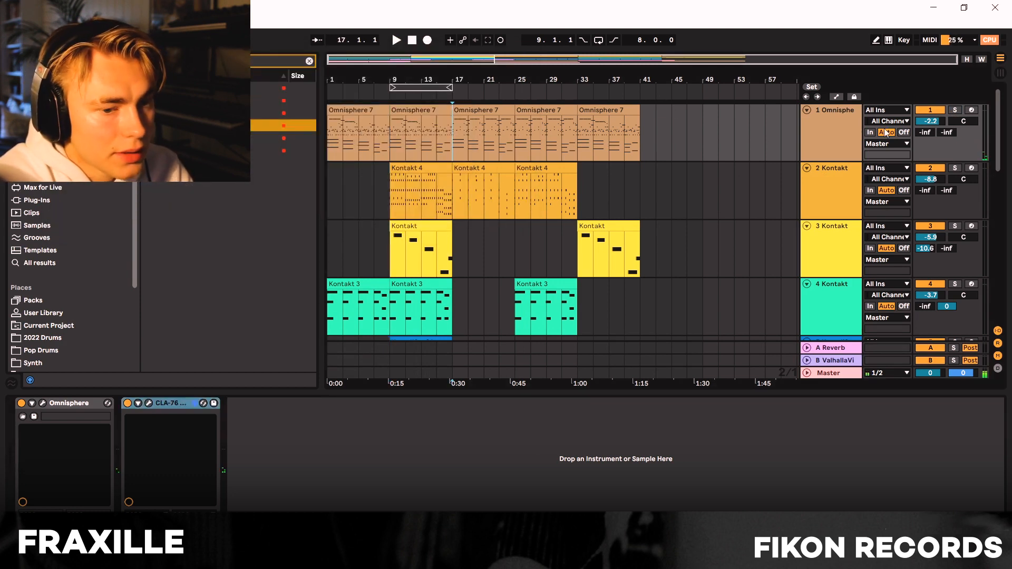
pyautogui.click(477, 109)
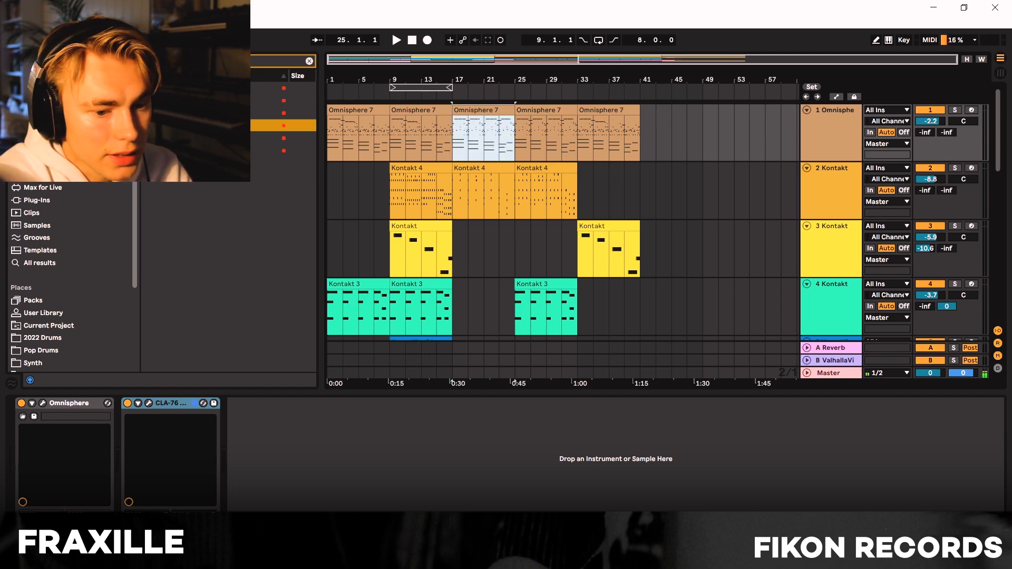
pyautogui.hotkey('shift', 'Tab')
pyautogui.click(955, 110)
pyautogui.press('space')
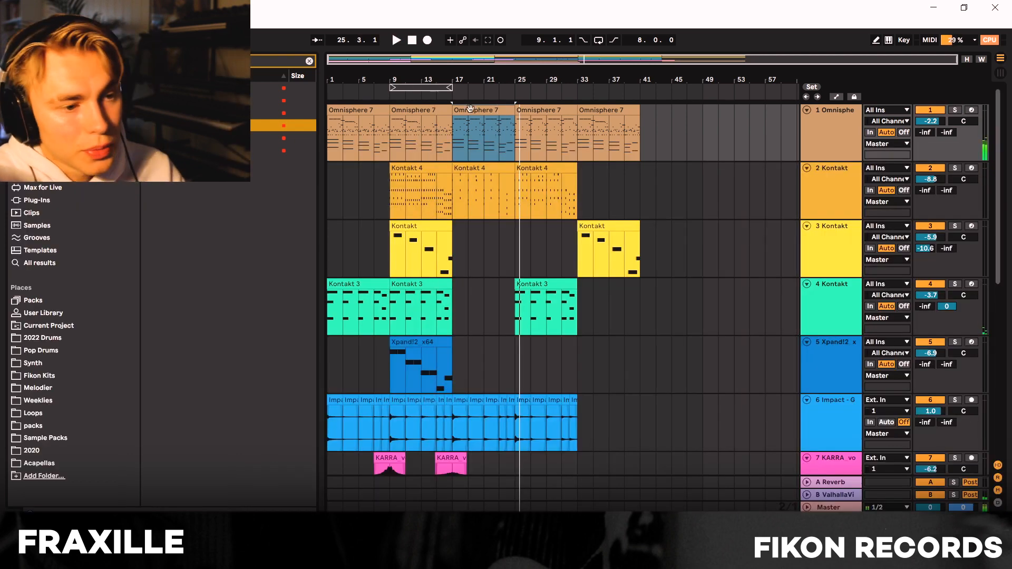
pyautogui.click(391, 137)
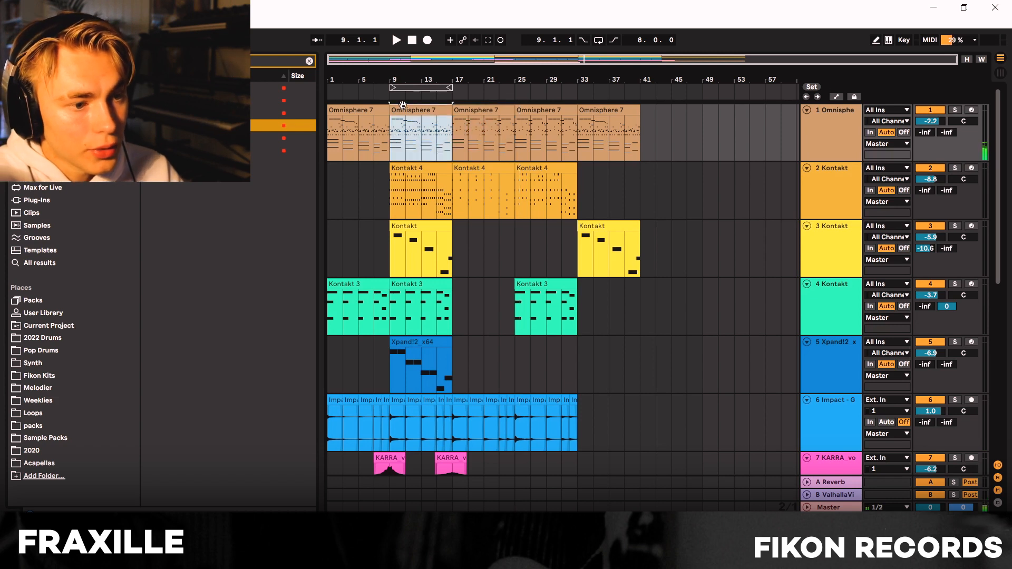
pyautogui.click(483, 110)
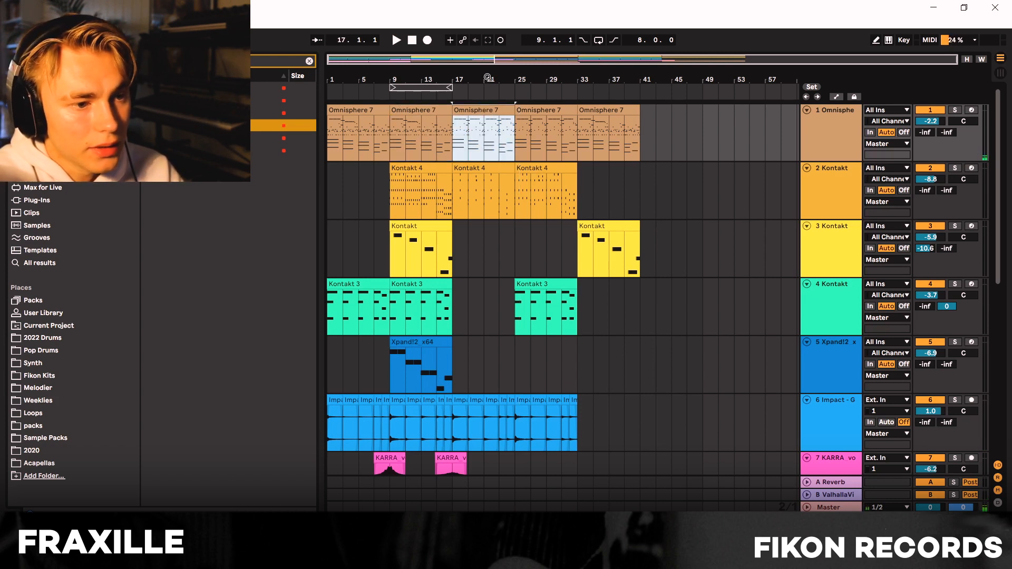
# Step: Play the 2 Kontakt track soloed from bar 9 and add the Omnisphere track to the solo
pyautogui.click(401, 82)
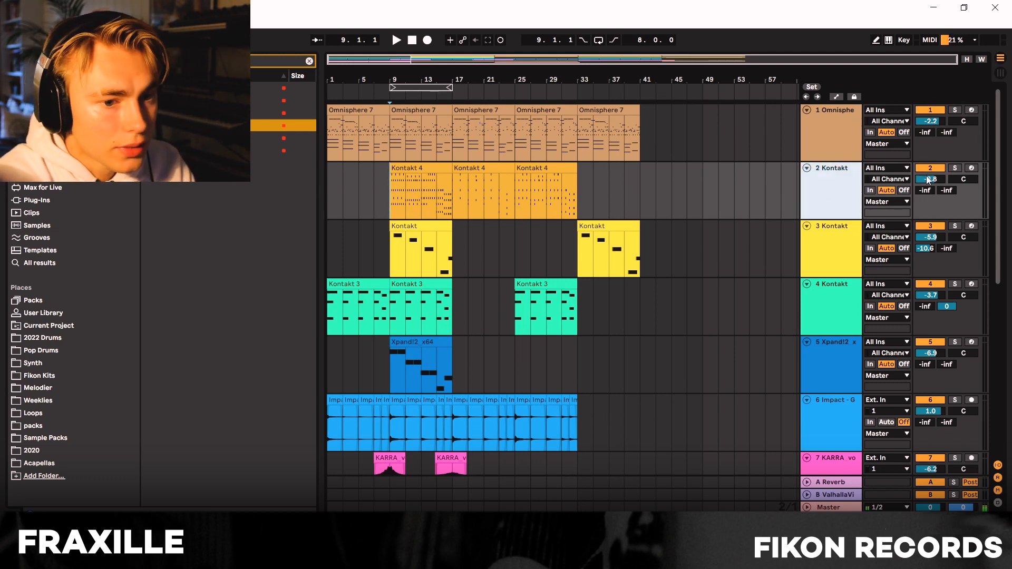
pyautogui.click(958, 168)
pyautogui.press('space')
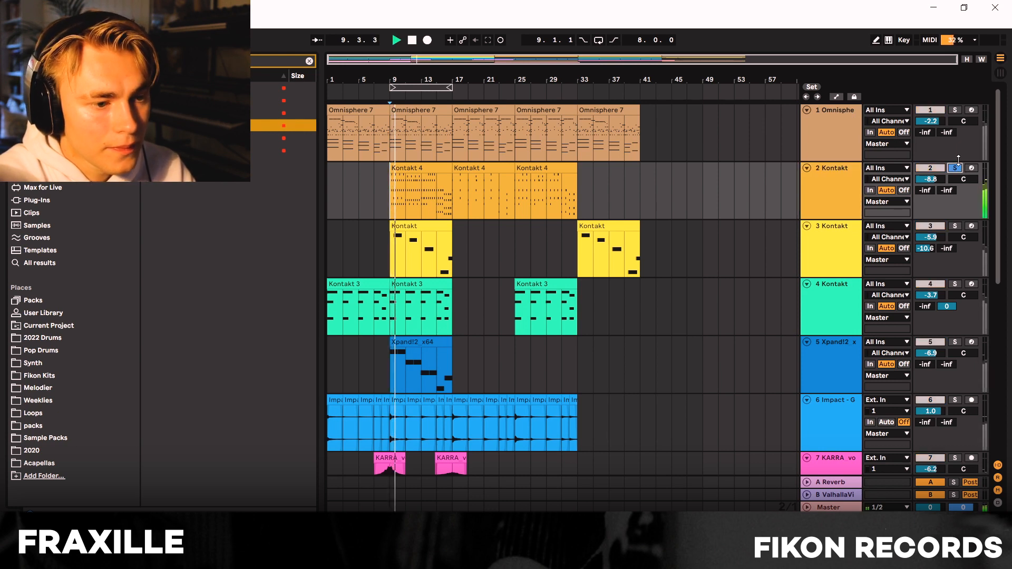
pyautogui.keyDown('ctrl'); pyautogui.click(955, 110); pyautogui.keyUp('ctrl')
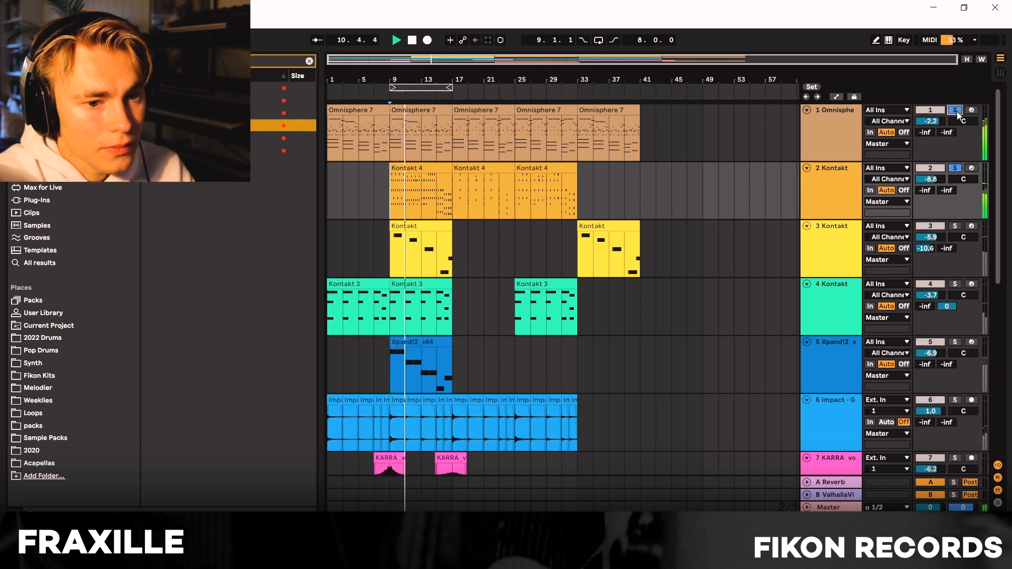
# Step: Listen to the soloed Omnisphere and 2 Kontakt tracks from bar 17 and from bar 25, and stop playback
pyautogui.click(456, 198)
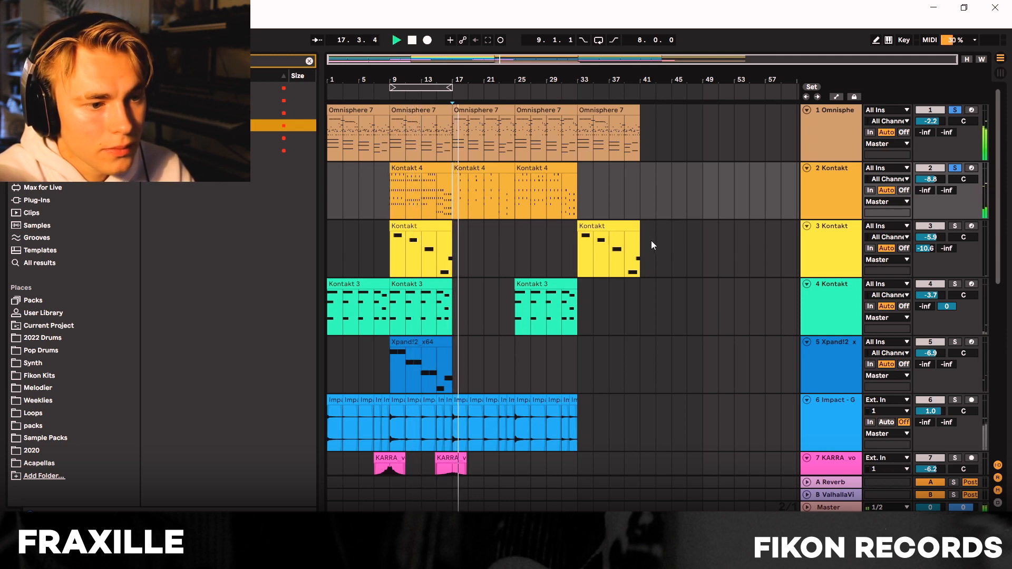
pyautogui.click(521, 194)
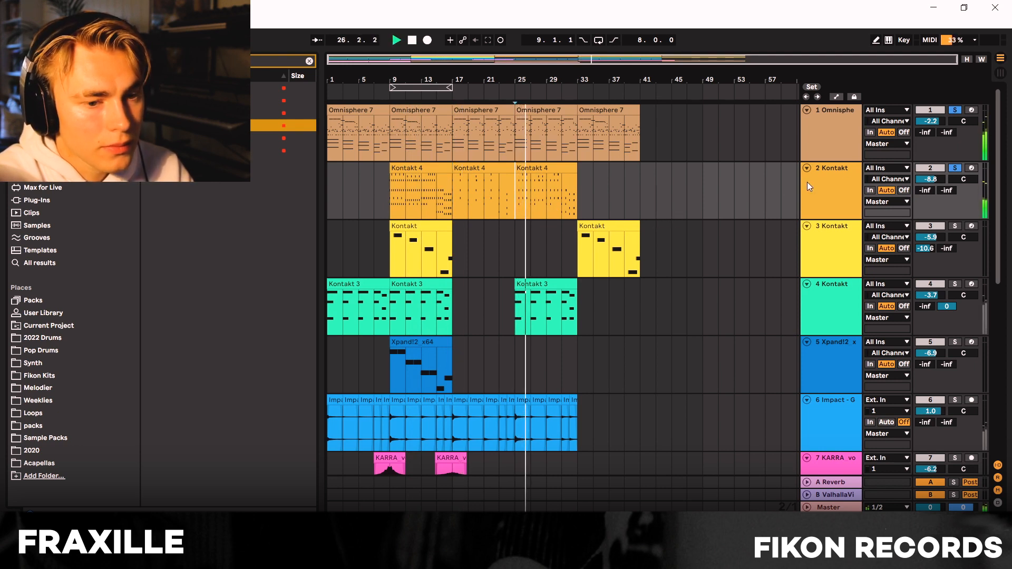
pyautogui.press('space')
# Step: Play the 3 Kontakt track soloed from bar 9, adding the 2 Kontakt and Omnisphere tracks to the solo
pyautogui.scroll(-1, 541, 225)
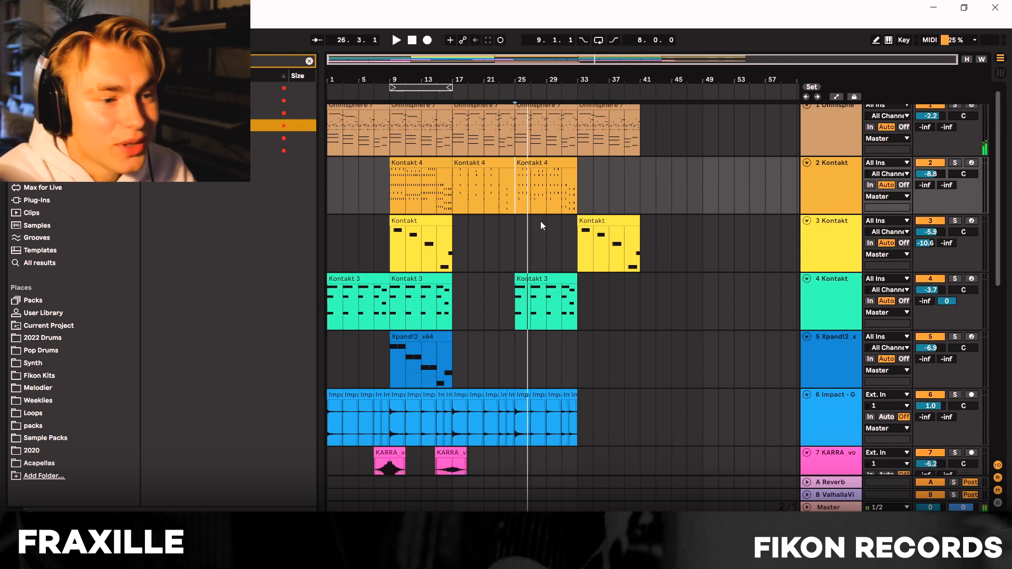
pyautogui.click(391, 252)
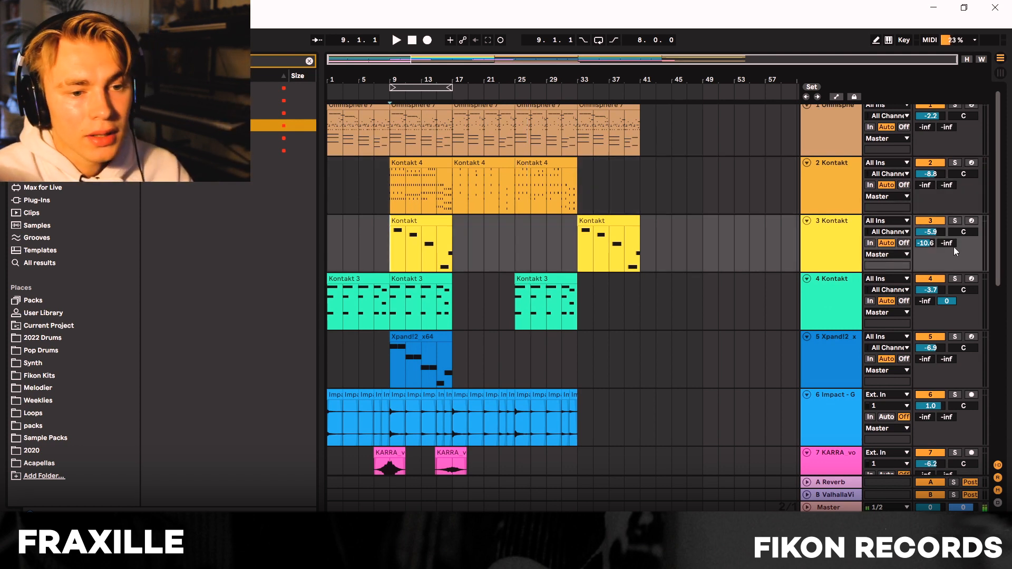
pyautogui.click(955, 221)
pyautogui.press('space')
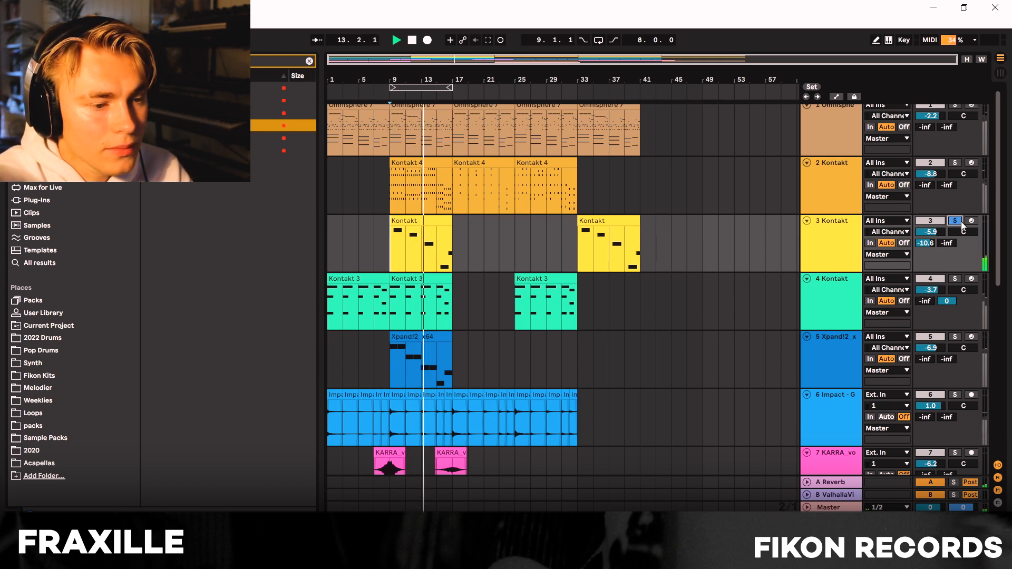
pyautogui.keyDown('ctrl'); pyautogui.click(955, 162); pyautogui.keyUp('ctrl')
pyautogui.scroll(1, 835, 194)
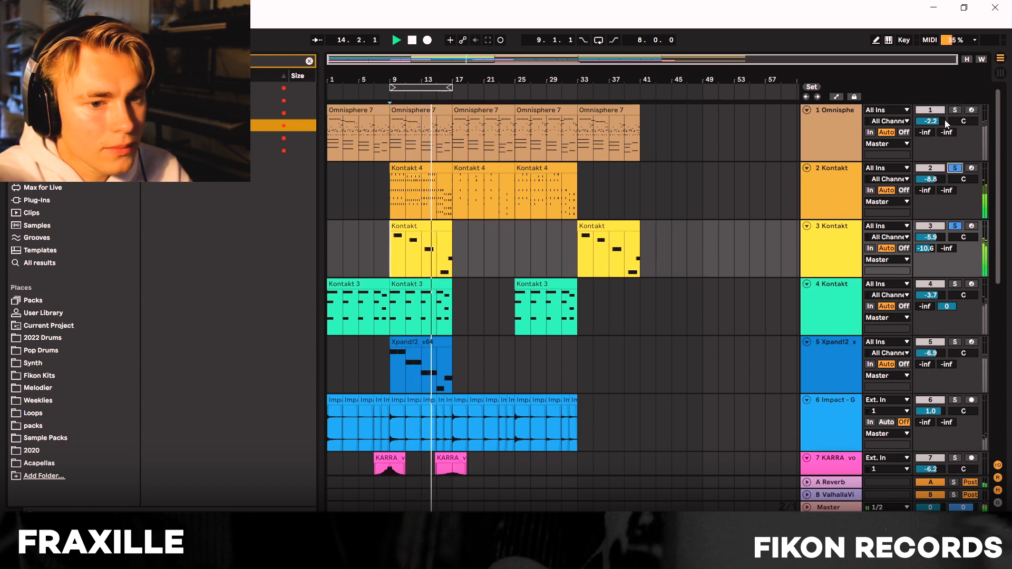
pyautogui.keyDown('ctrl'); pyautogui.click(956, 110); pyautogui.keyUp('ctrl')
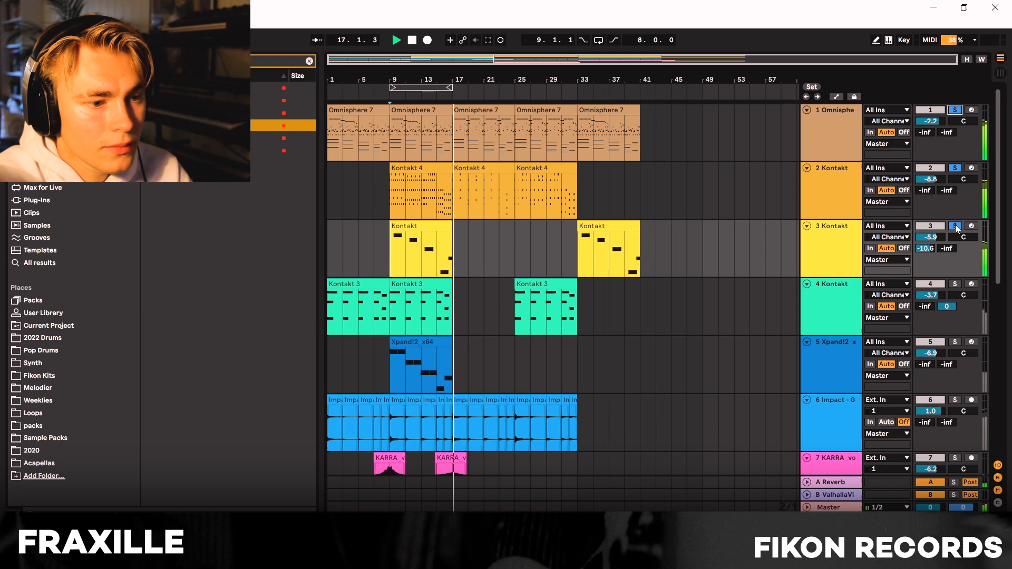
pyautogui.press('space')
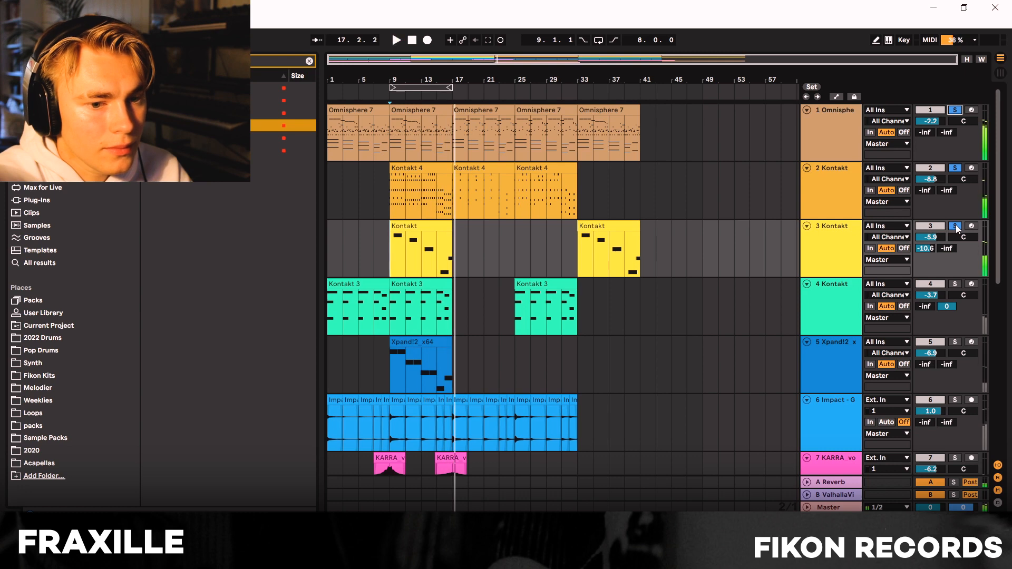
# Step: Play the 4 Kontakt track soloed from the start of the arrangement
pyautogui.scroll(5, 657, 276)
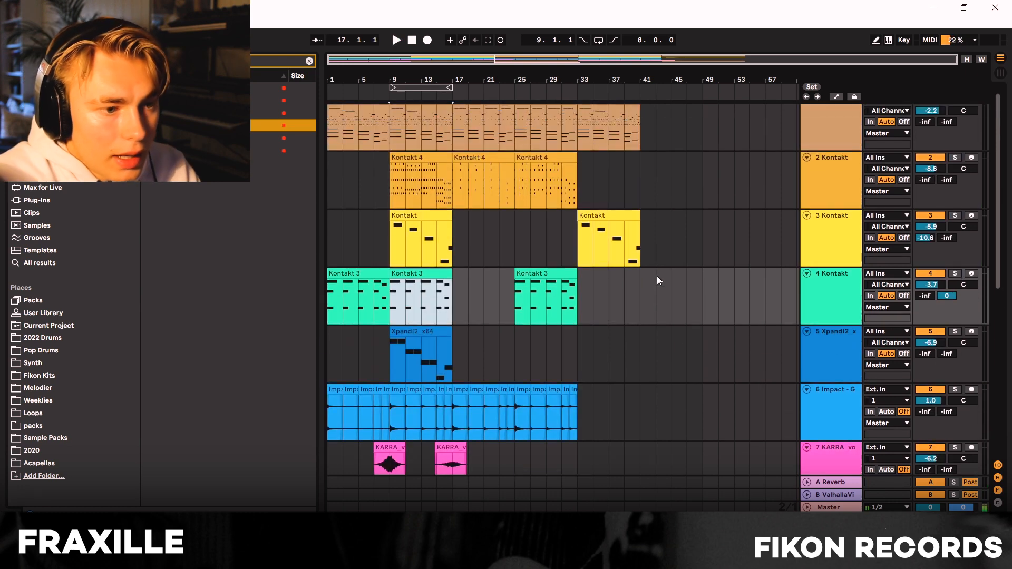
pyautogui.click(846, 288)
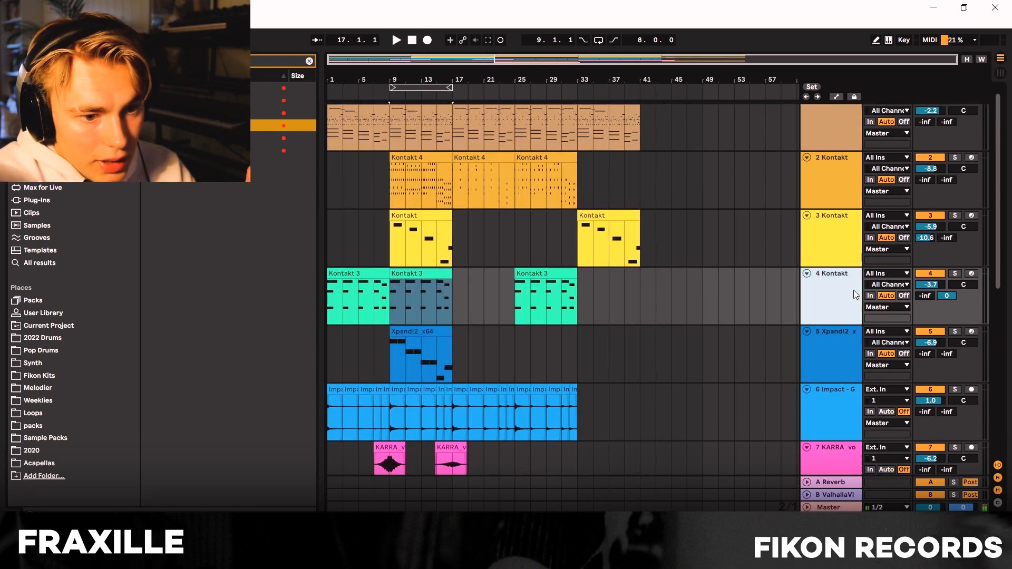
pyautogui.click(412, 41)
pyautogui.click(955, 274)
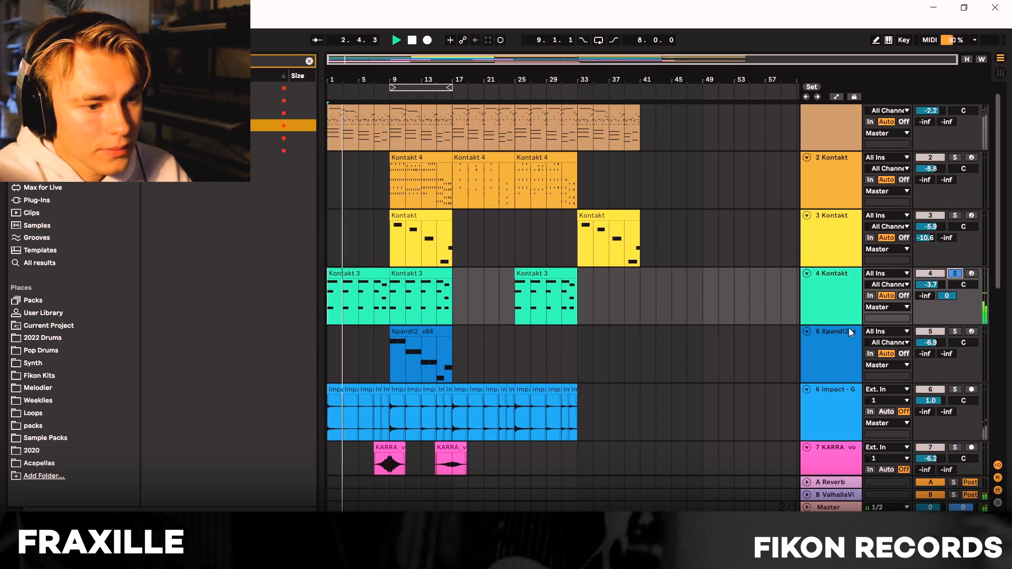
# Step: Examine the MIDI notes of the first clip on the 4 Kontakt track and stop playback
pyautogui.click(370, 273)
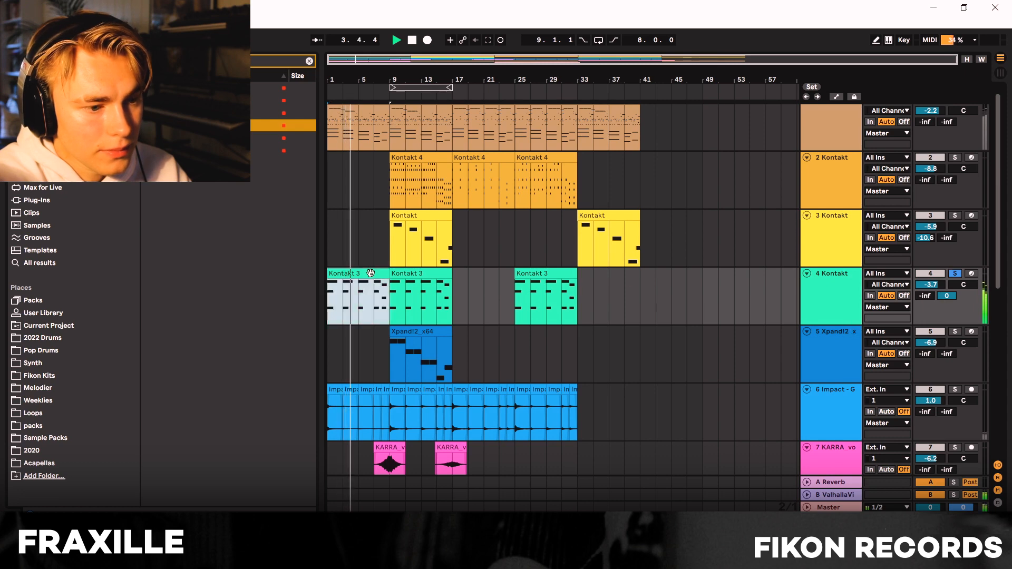
pyautogui.doubleClick(371, 273)
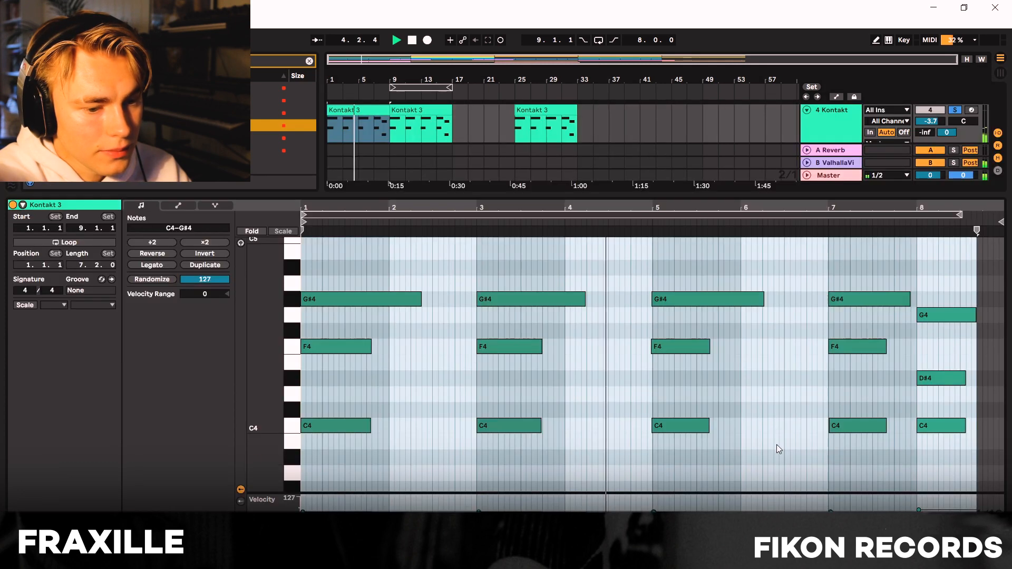
pyautogui.click(710, 198)
pyautogui.press('space')
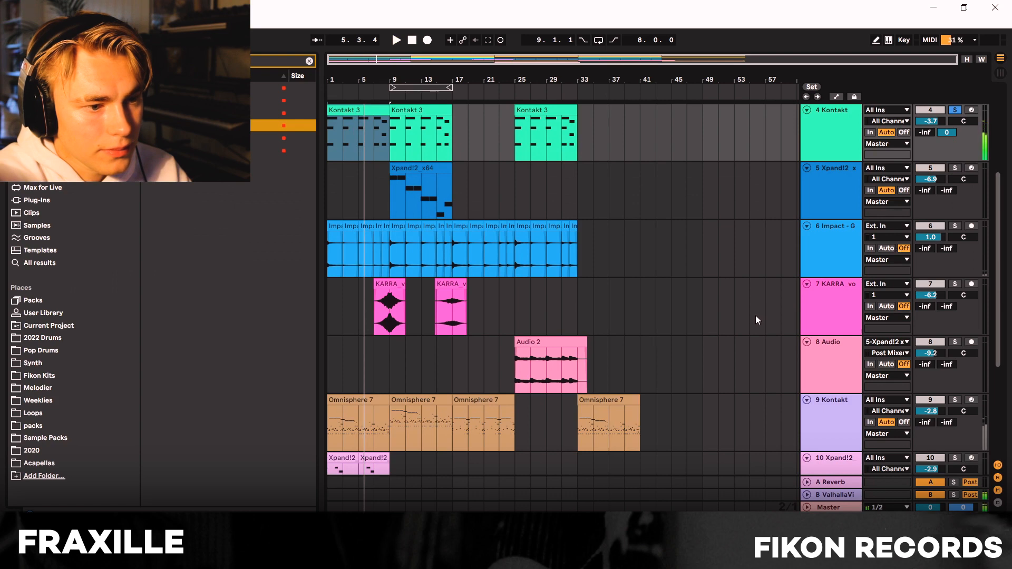
# Step: Clear the solo on the 4 Kontakt track and set the play position to bar 9 on the 5 Xpand!2 track
pyautogui.scroll(3, 756, 316)
pyautogui.click(955, 189)
pyautogui.scroll(3, 409, 315)
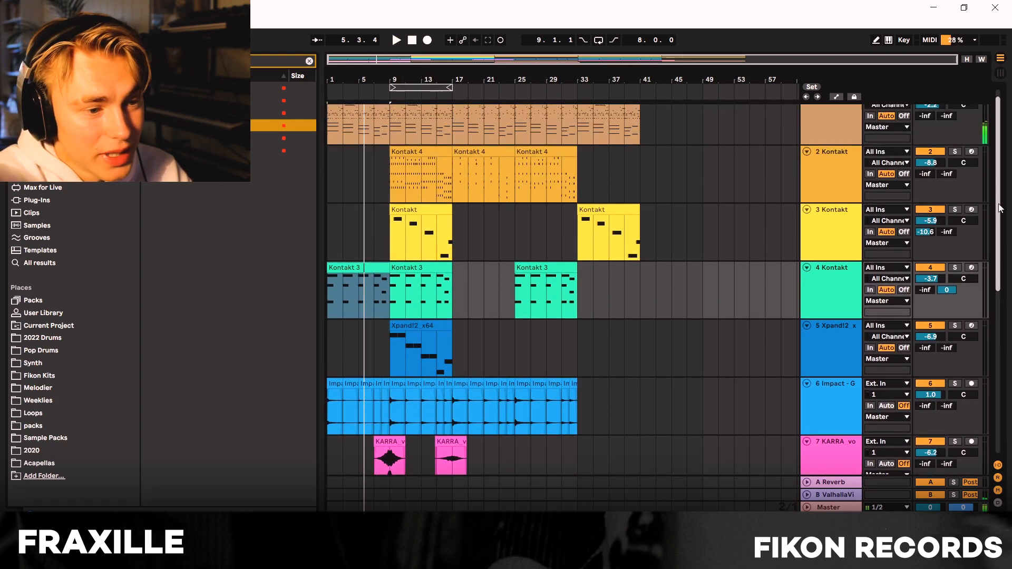
pyautogui.click(395, 349)
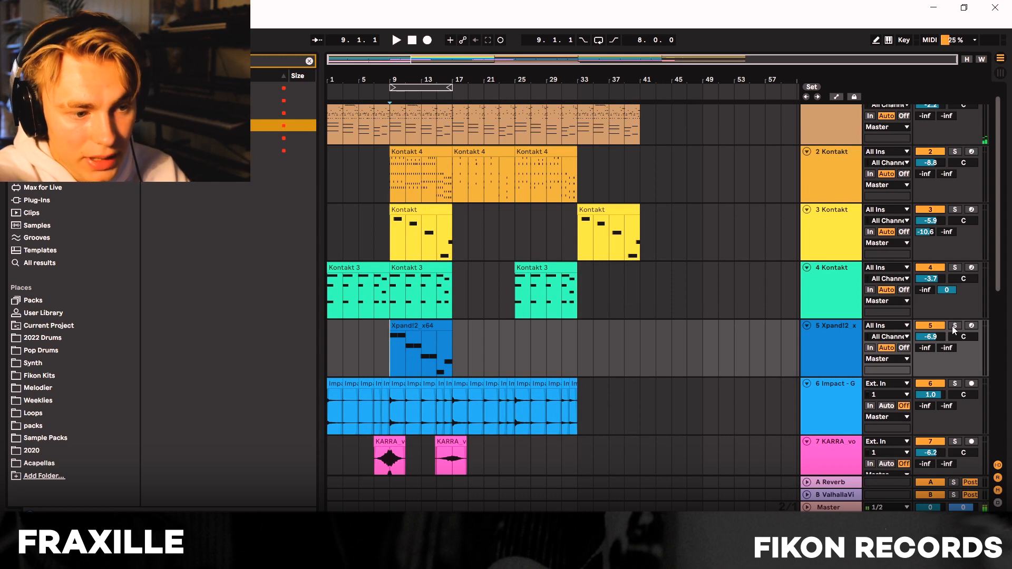
# Step: Play the 5 Xpand!2 track soloed from bar 9 and examine the MIDI notes of its clip
pyautogui.click(952, 326)
pyautogui.press('space')
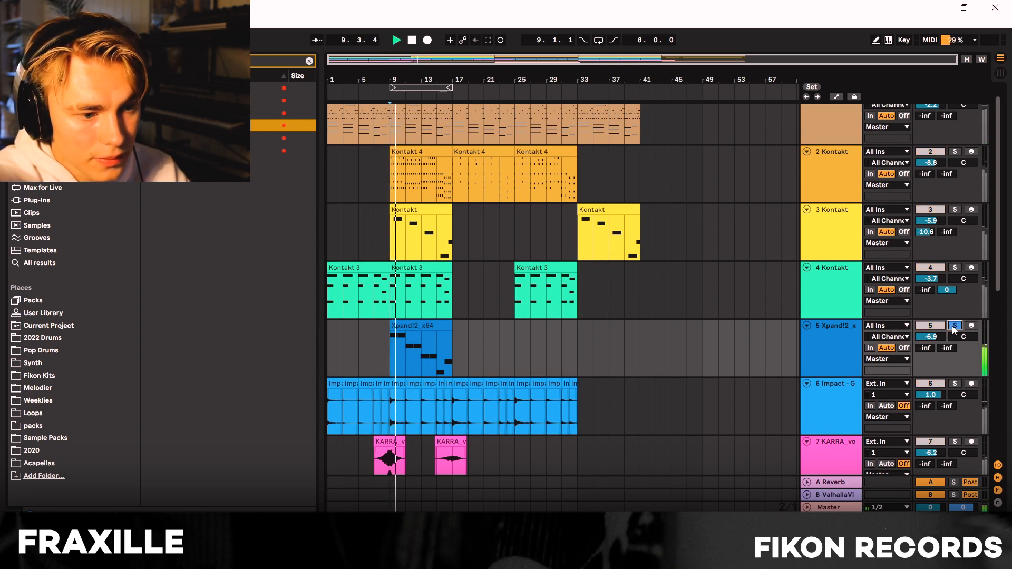
pyautogui.click(842, 349)
pyautogui.hotkey('ctrl', 'alt', 'l')
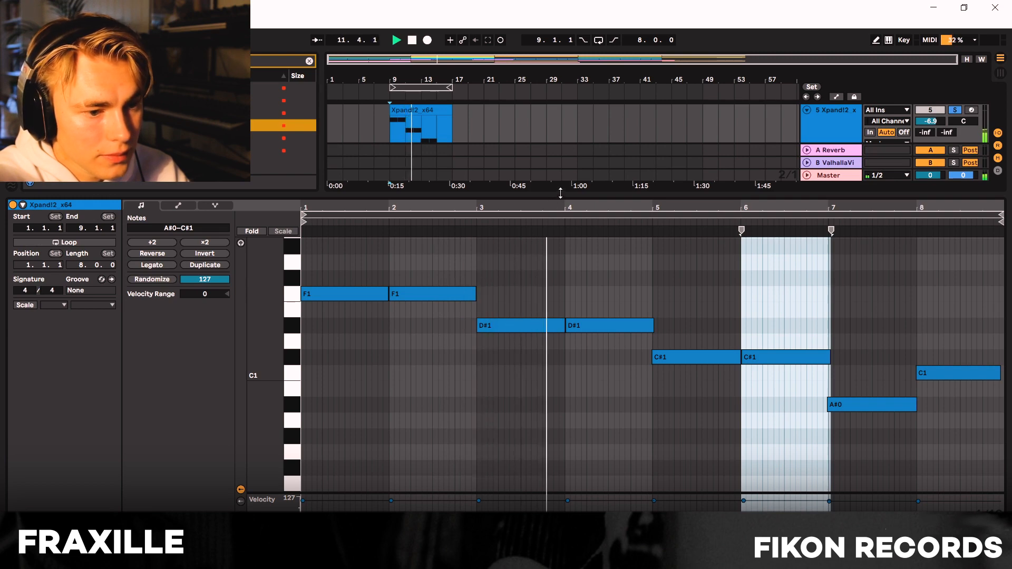
pyautogui.hotkey('ctrl', 'alt', 'l')
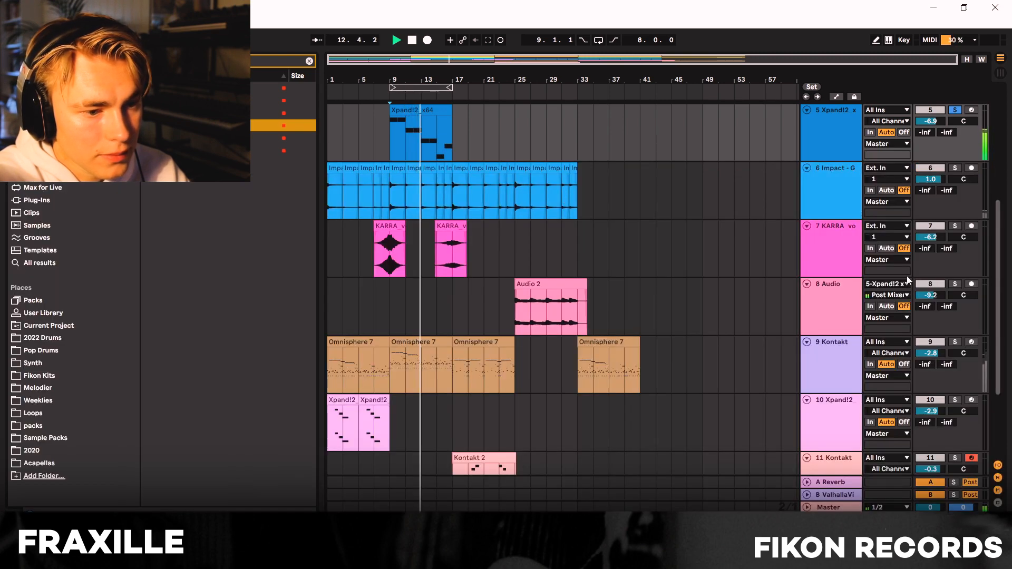
# Step: Add the Omnisphere and the 2, 3 and 4 Kontakt tracks to the playing solo of the 5 Xpand!2 track
pyautogui.scroll(3, 840, 258)
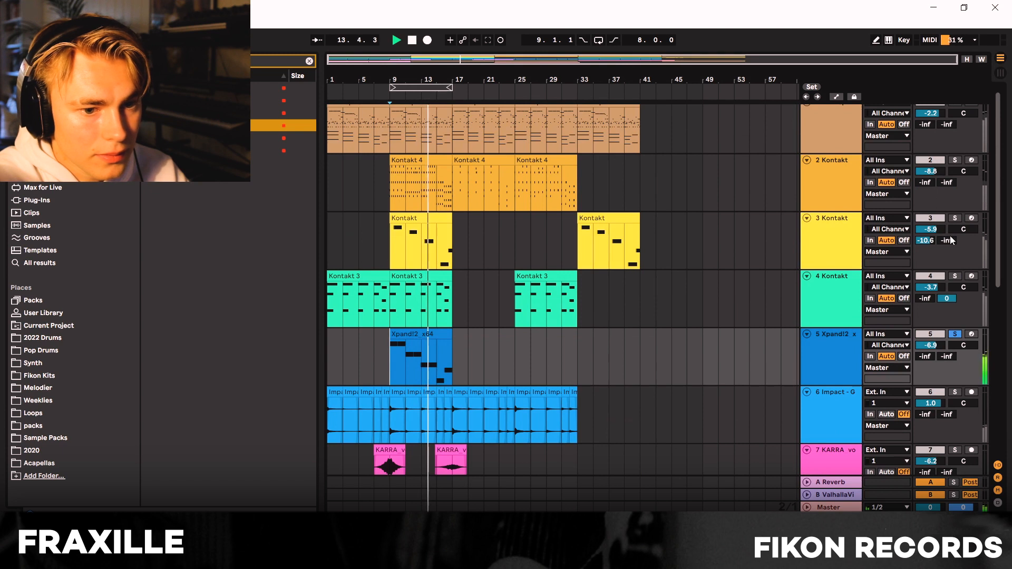
pyautogui.click(956, 275)
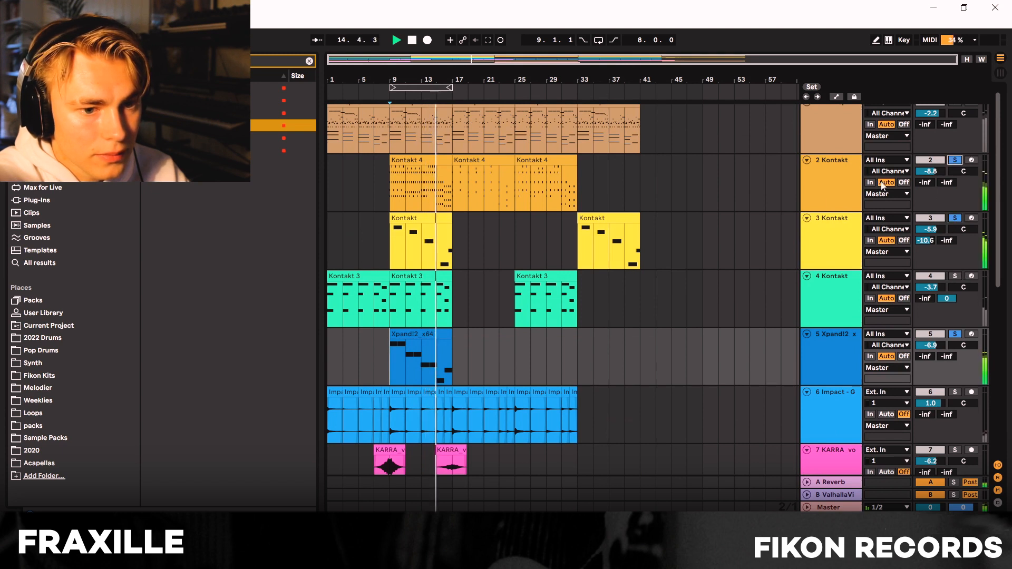
pyautogui.scroll(1, 883, 185)
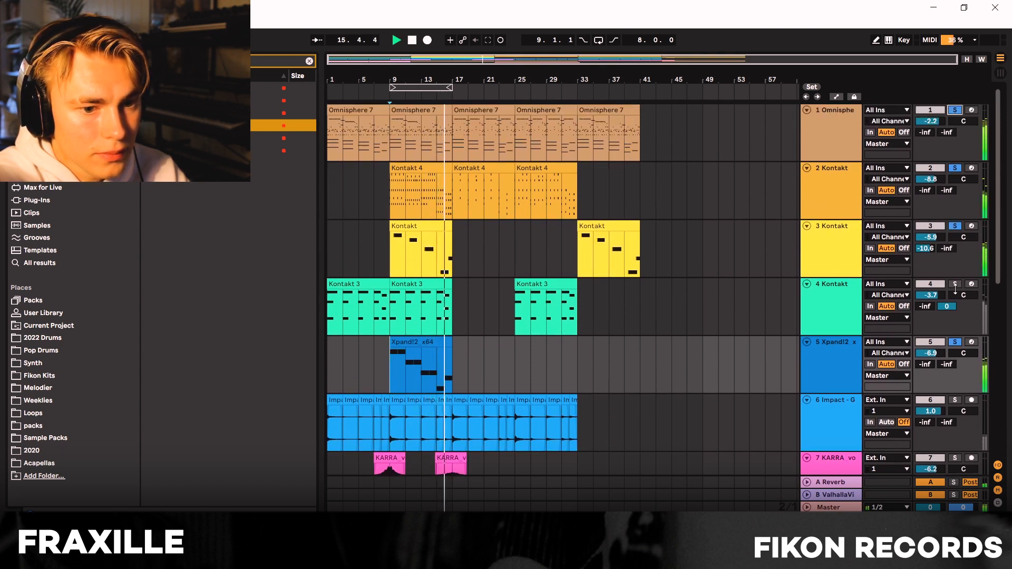
pyautogui.keyDown('ctrl'); pyautogui.click(956, 285); pyautogui.keyUp('ctrl')
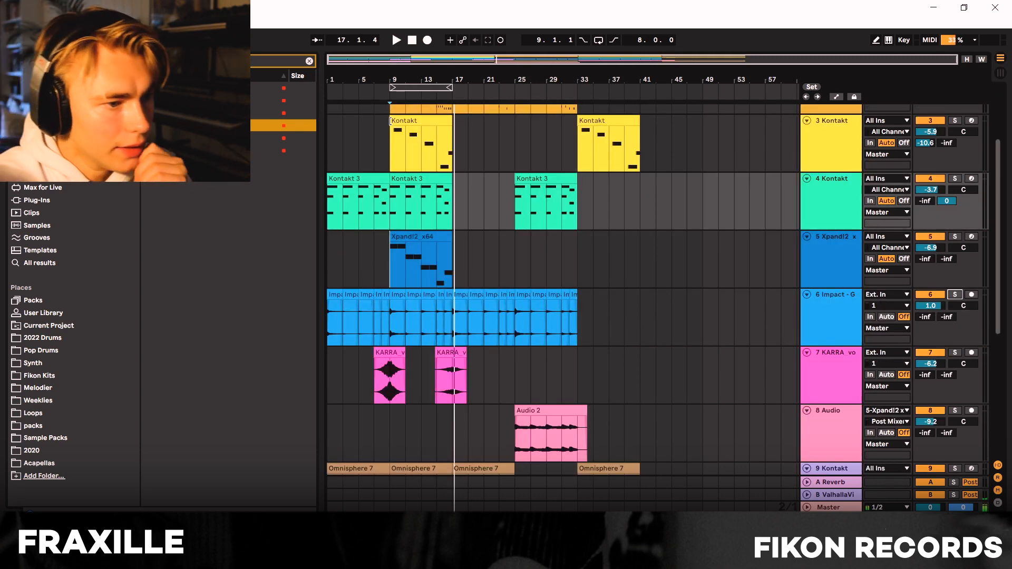
# Step: Clear the browser search and show the Impact samples of the Fraxille - Official Drum Kit in the Fikon Kits folder
pyautogui.click(309, 61)
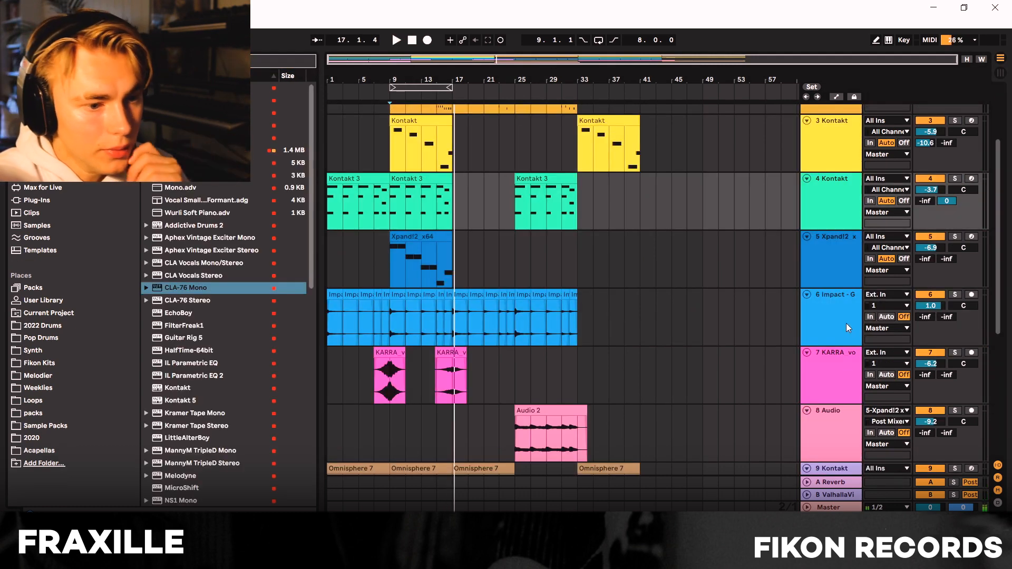
pyautogui.click(61, 363)
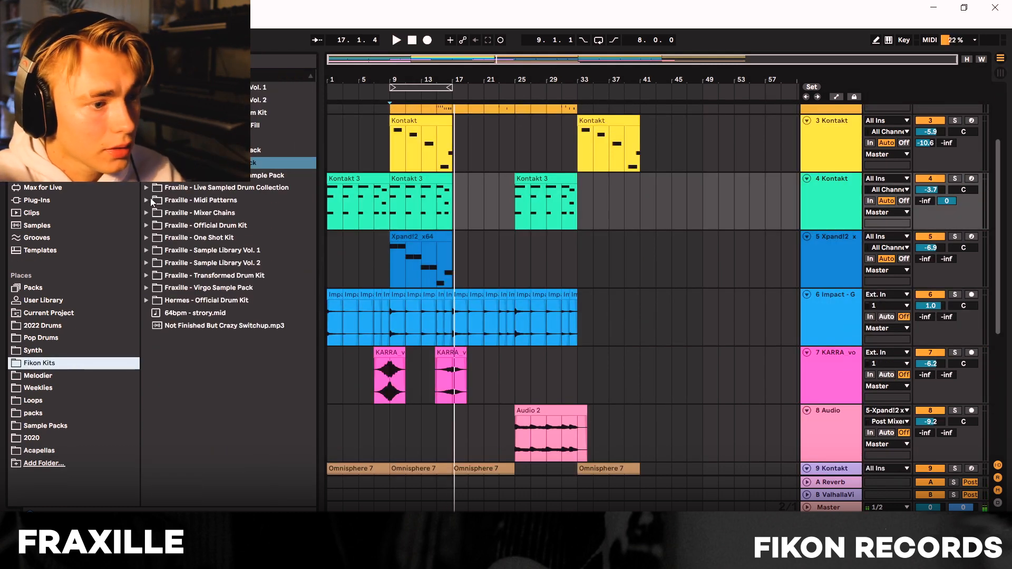
pyautogui.click(146, 226)
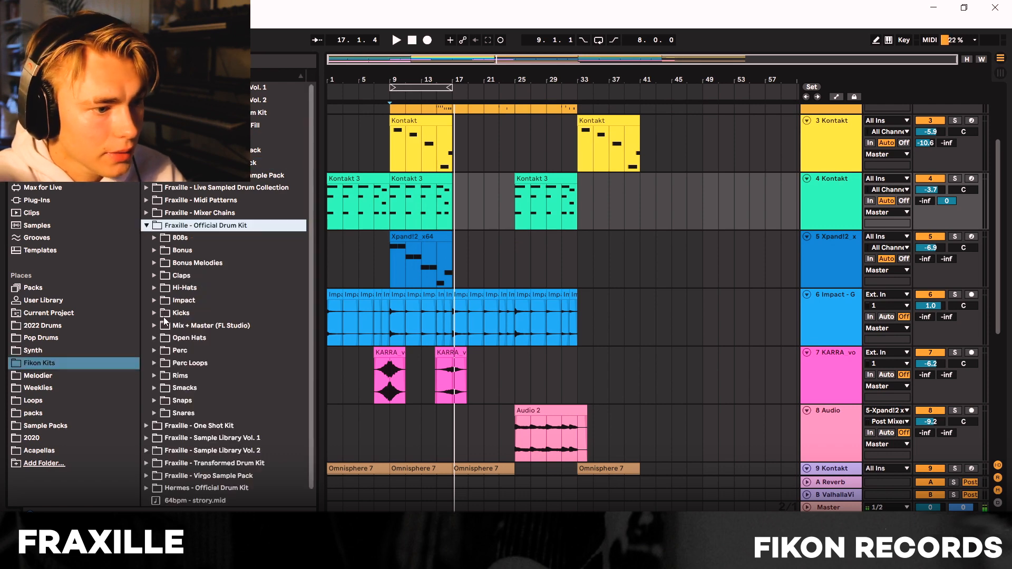
pyautogui.click(180, 300)
pyautogui.moveTo(339, 74); pyautogui.dragTo(339, 100)
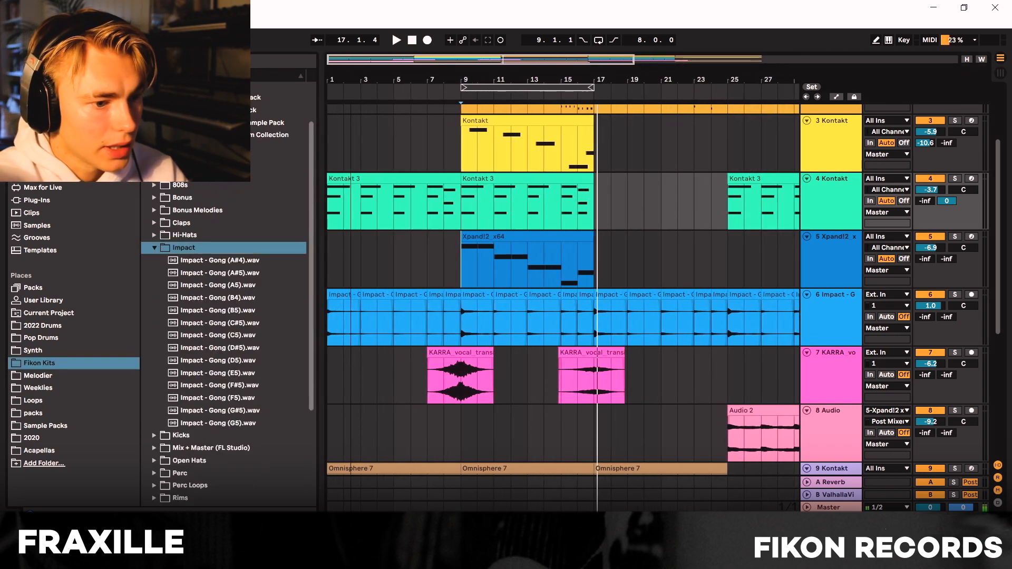
# Step: Play the 6 Impact track soloed from the start of the arrangement and from bar 3
pyautogui.click(957, 296)
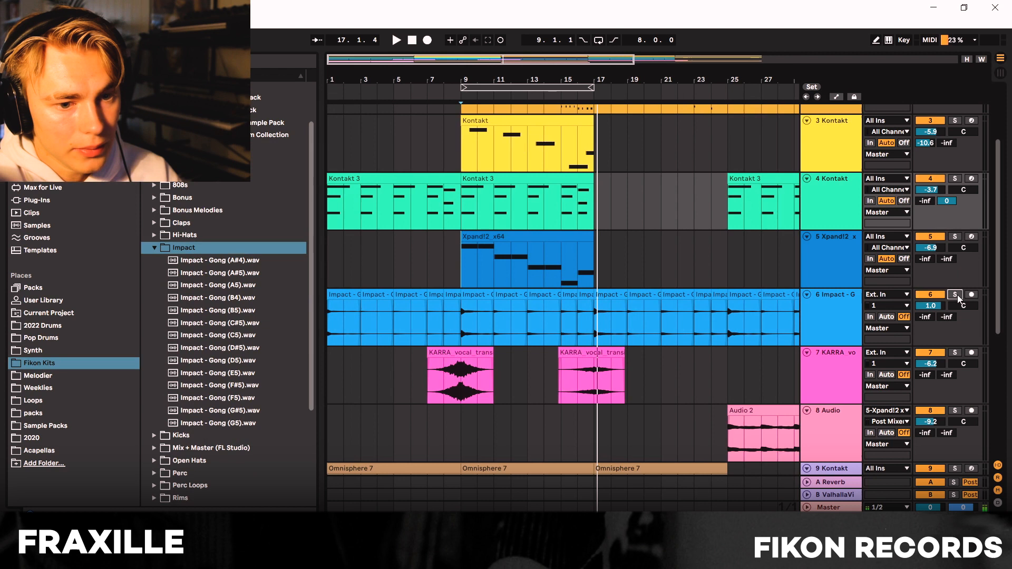
pyautogui.click(412, 42)
pyautogui.press('space')
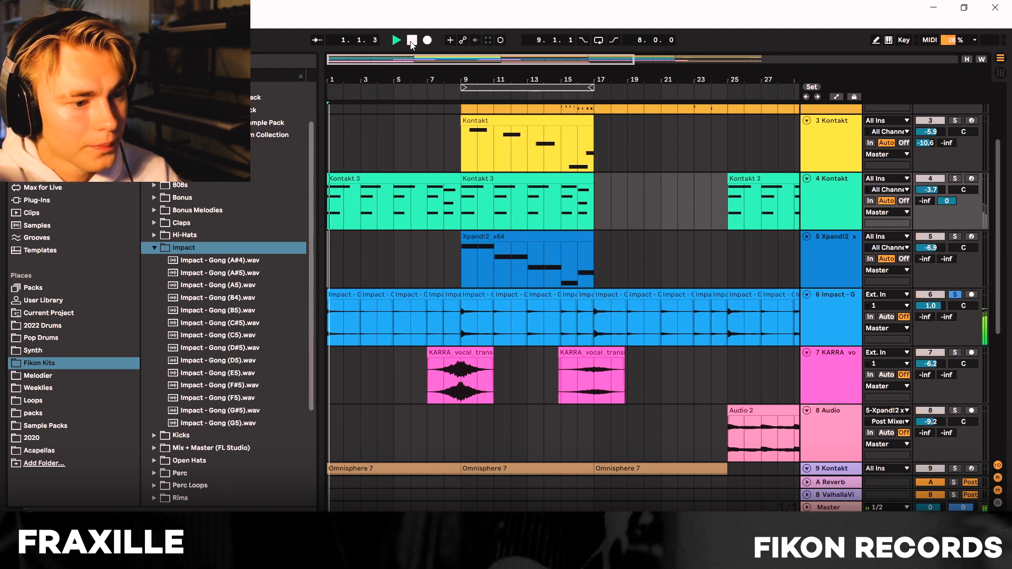
pyautogui.click(363, 324)
pyautogui.press('space')
pyautogui.press('space')
# Step: Audition the gong clips on the 6 Impact track at bars 7, 8 and 9, and stop playback
pyautogui.click(430, 323)
pyautogui.press('space')
pyautogui.press('space')
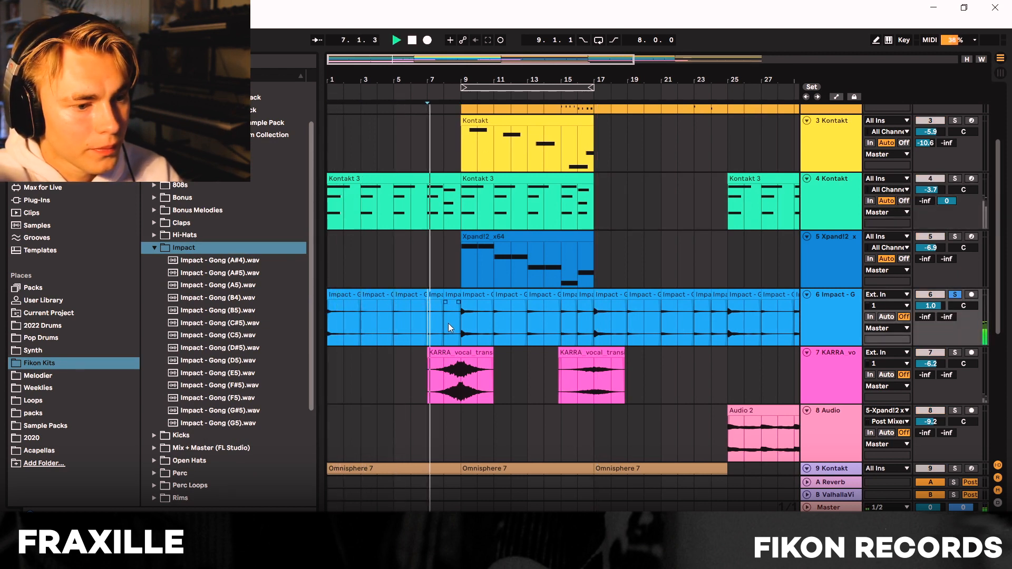
pyautogui.click(448, 323)
pyautogui.press('space')
pyautogui.press('space')
pyautogui.click(468, 324)
pyautogui.press('space')
pyautogui.press('space')
pyautogui.press('space')
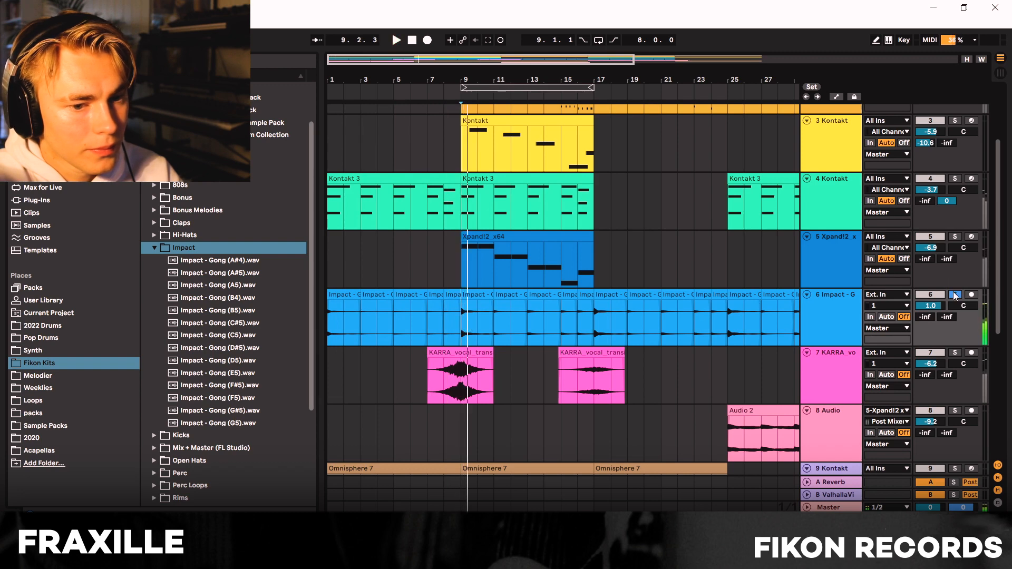
# Step: Play the 7 KARRA vocal track from bar 7 soloed with 6 Impact, adding 5 Xpand!2, 4 Kontakt and 3 Kontakt to the solo
pyautogui.scroll(-3, 1000, 299)
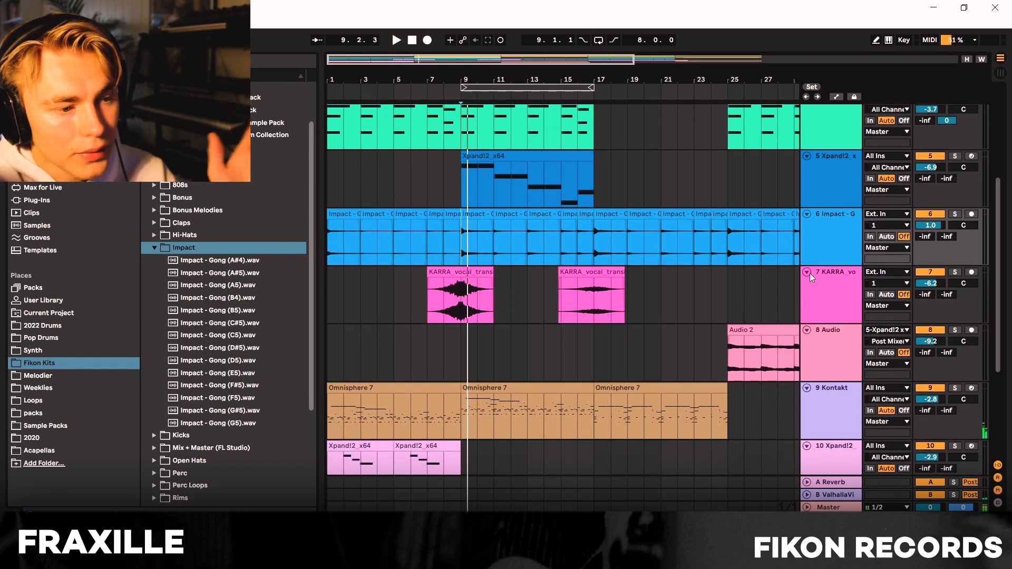
pyautogui.click(840, 273)
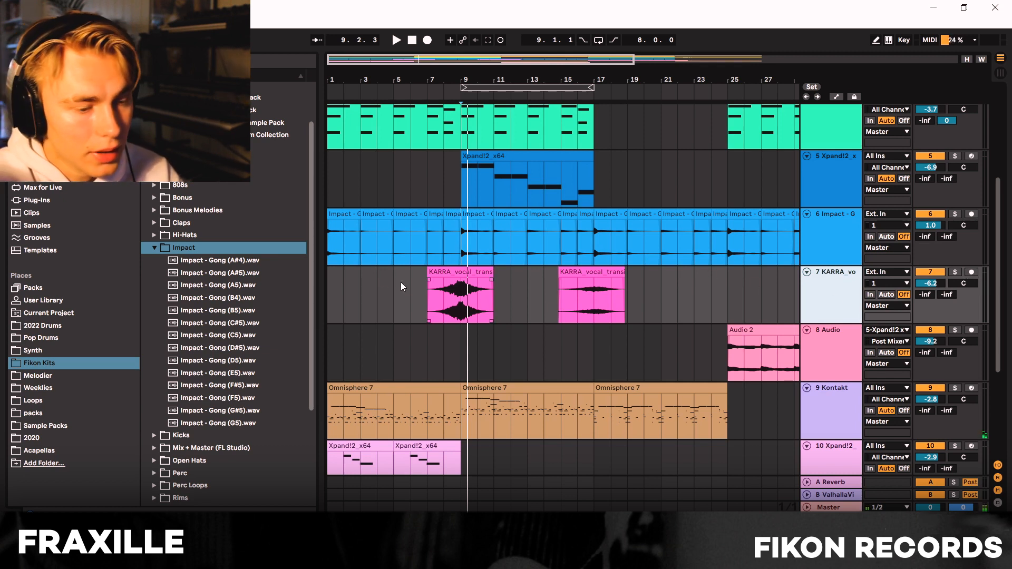
pyautogui.click(425, 302)
pyautogui.press('space')
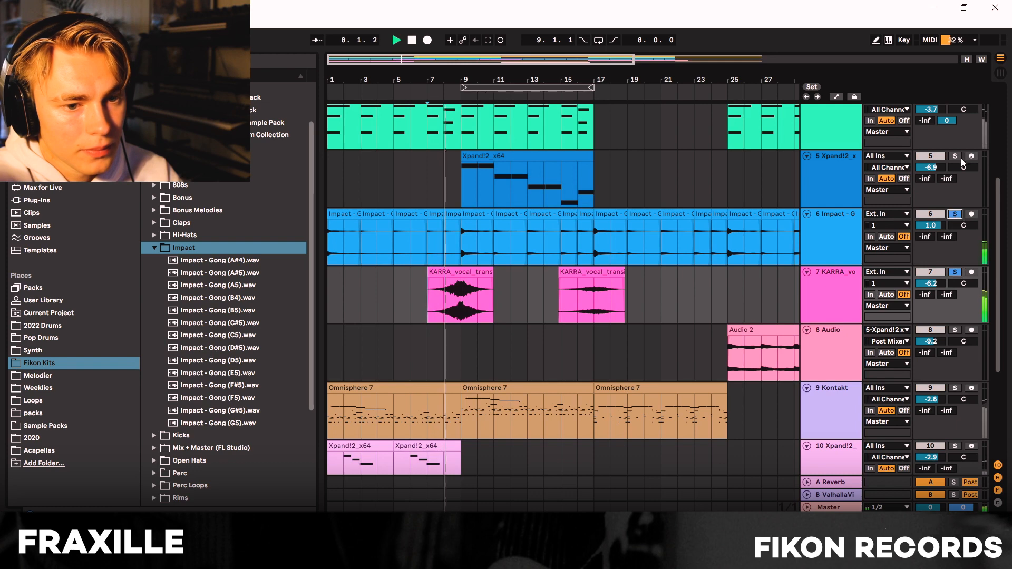
pyautogui.scroll(3, 733, 191)
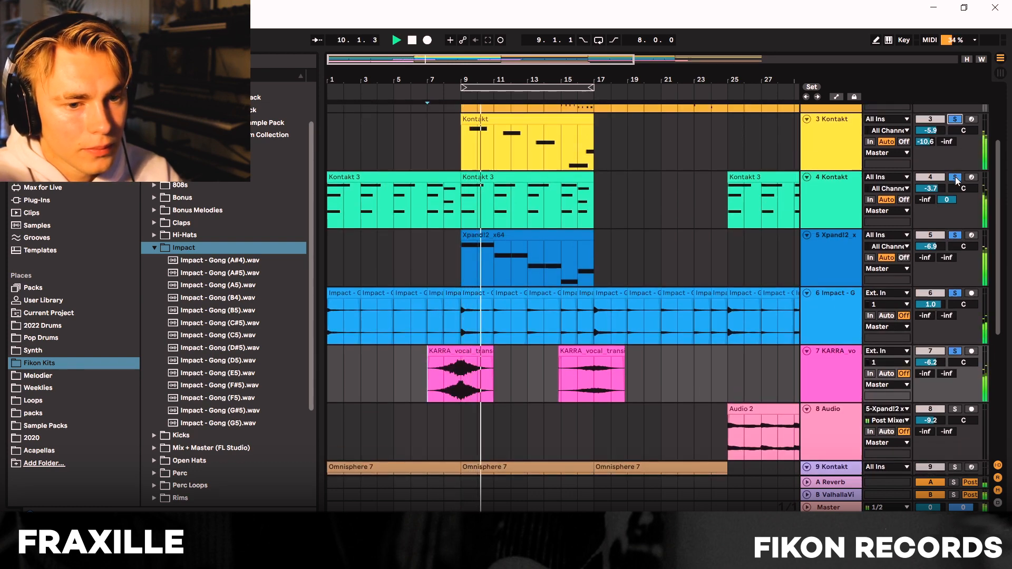
# Step: Select the Audio 2 clip on the 8 Audio track, and its source clip and track, 5 Xpand!2
pyautogui.scroll(-6, 809, 261)
pyautogui.scroll(-1, 805, 272)
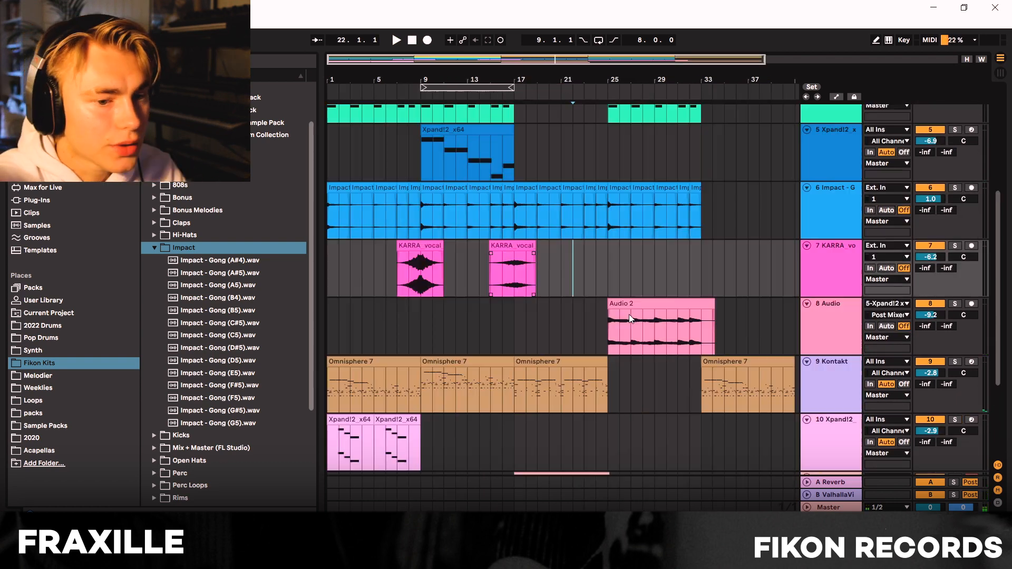
pyautogui.keyDown('shift'); pyautogui.click(635, 304); pyautogui.keyUp('shift')
pyautogui.click(465, 132)
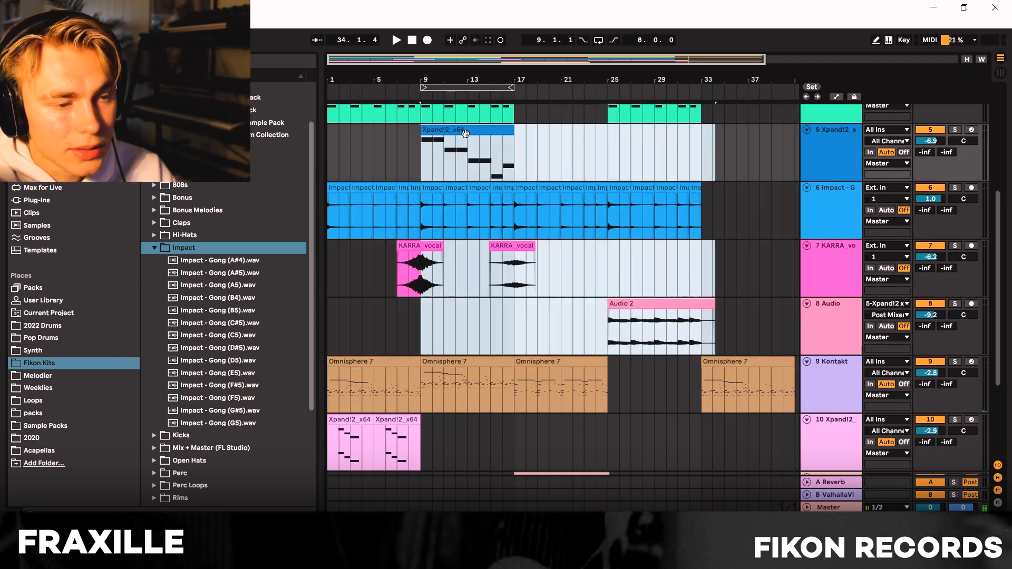
pyautogui.click(838, 150)
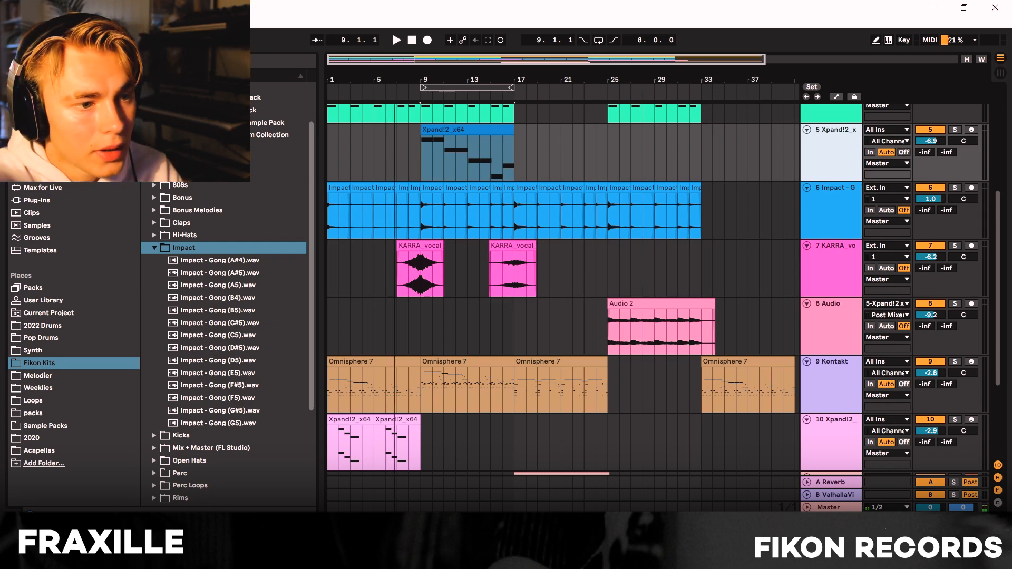
# Step: Play the 9 Kontakt track soloed from bar 9 and again from the start of the arrangement
pyautogui.moveTo(1000, 285); pyautogui.dragTo(1004, 352)
pyautogui.click(956, 234)
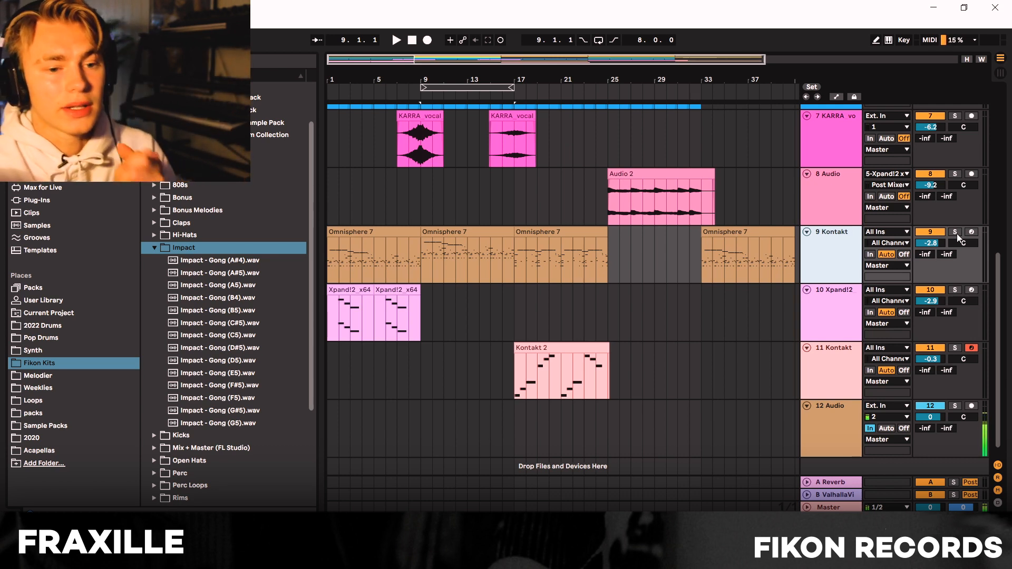
pyautogui.click(957, 233)
pyautogui.click(397, 40)
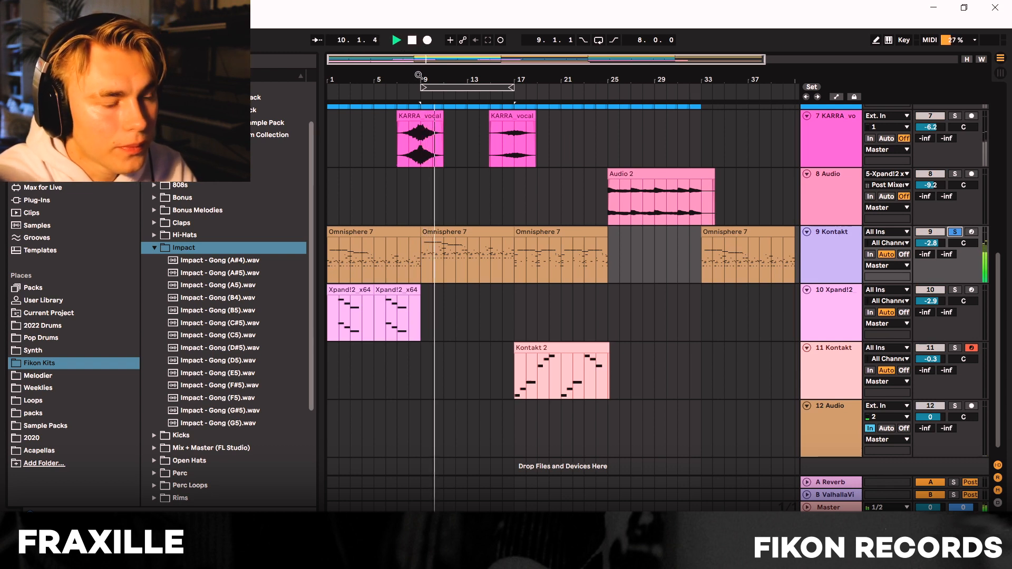
pyautogui.doubleClick(413, 41)
pyautogui.press('space')
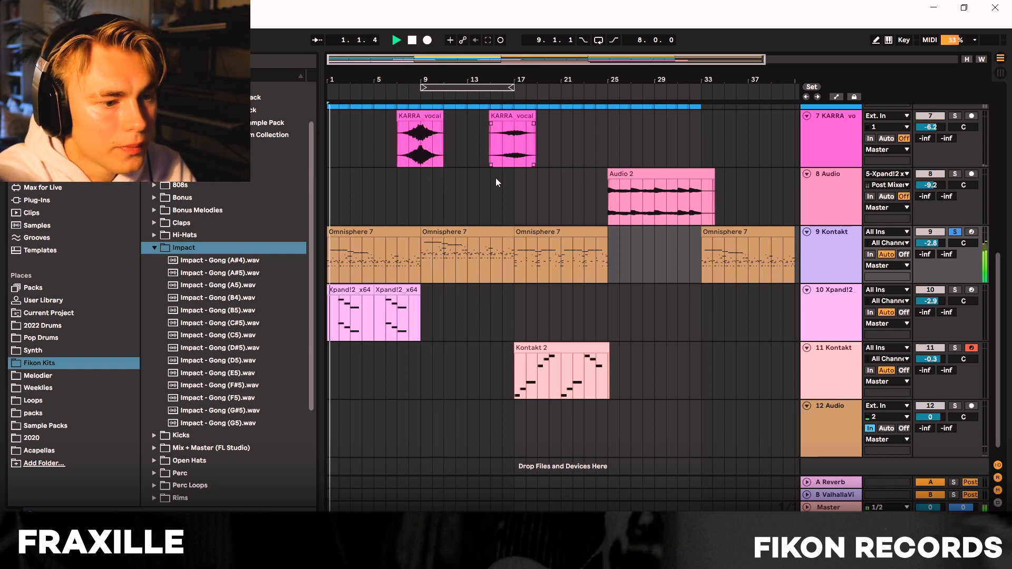
# Step: Audition the soloed 9 Kontakt clips at bars 17 and 33, stop playback and clear the track's solo
pyautogui.click(515, 262)
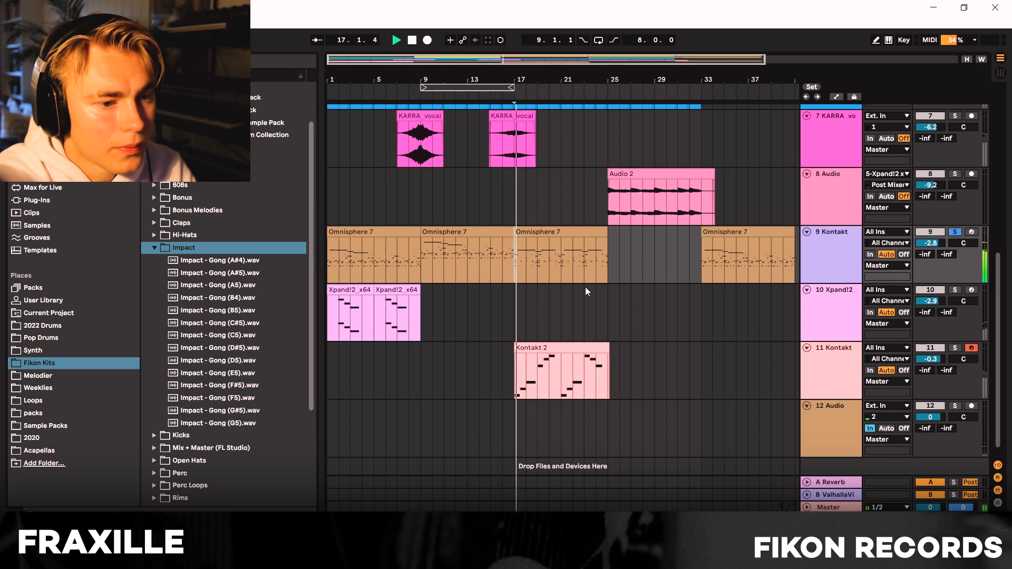
pyautogui.click(701, 258)
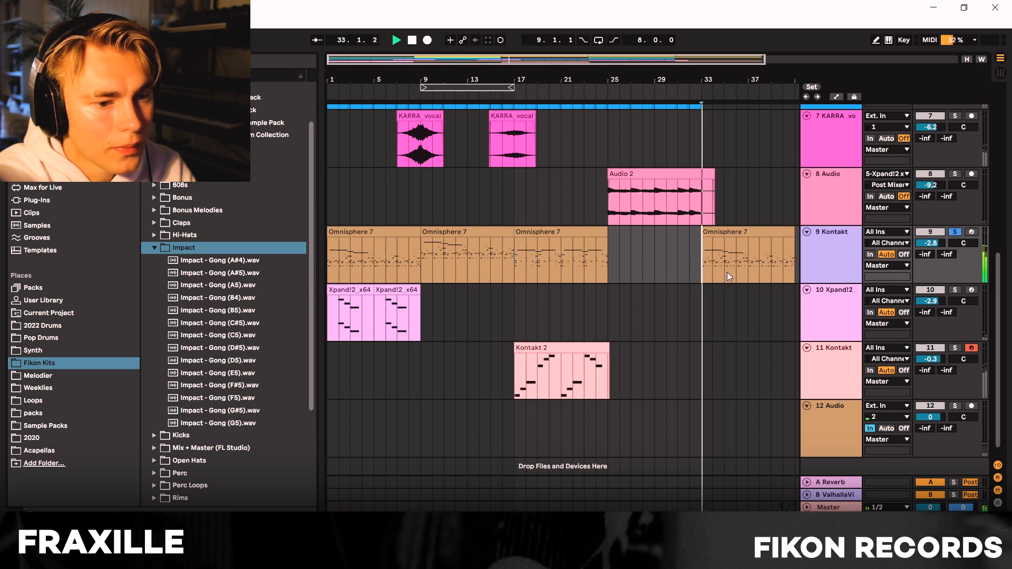
pyautogui.press('space')
pyautogui.click(955, 233)
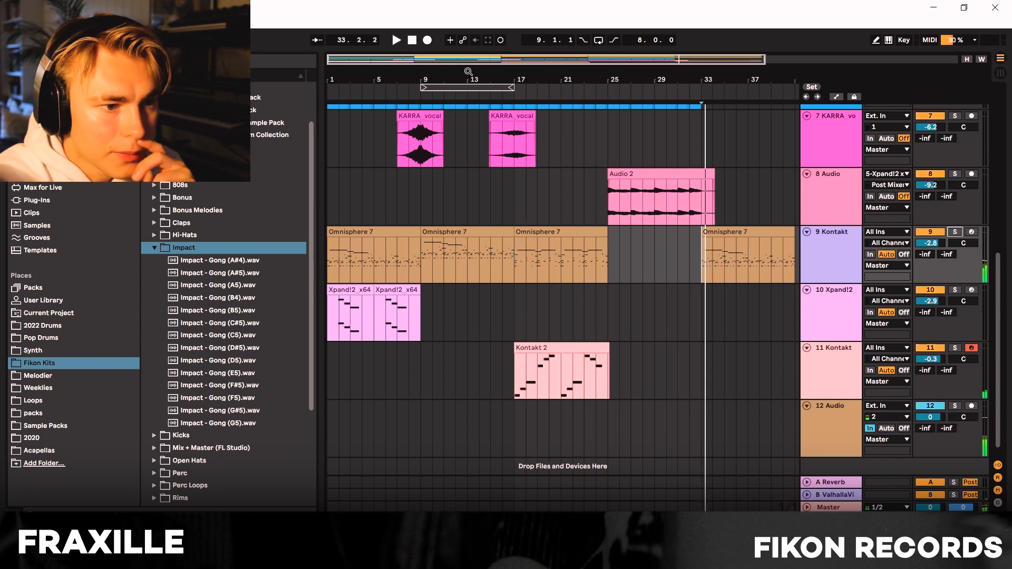
# Step: Play the 10 Xpand!2 track soloed from the start of the arrangement and clear its solo
pyautogui.moveTo(468, 71); pyautogui.dragTo(468, 64)
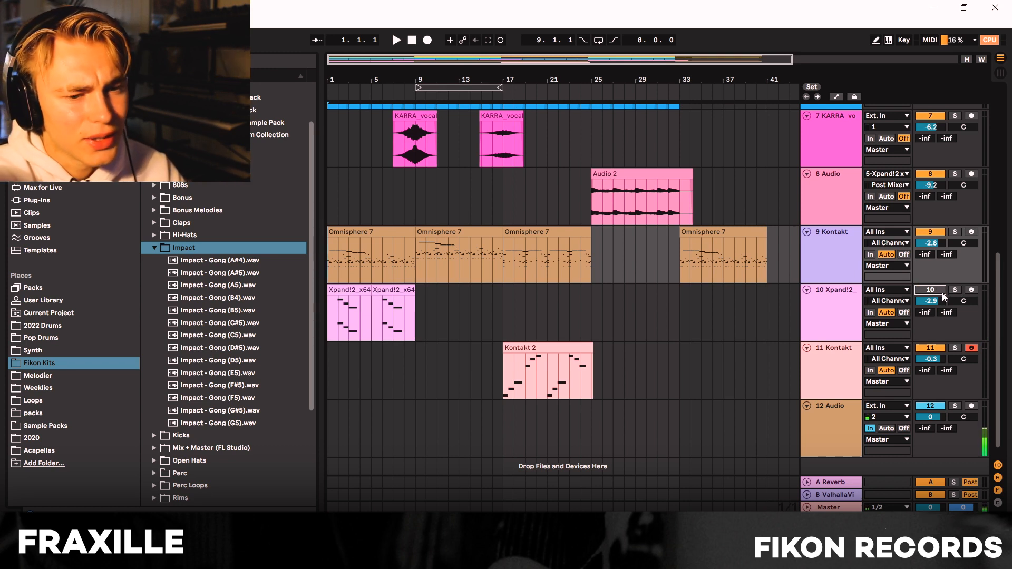
pyautogui.press('space')
pyautogui.click(955, 290)
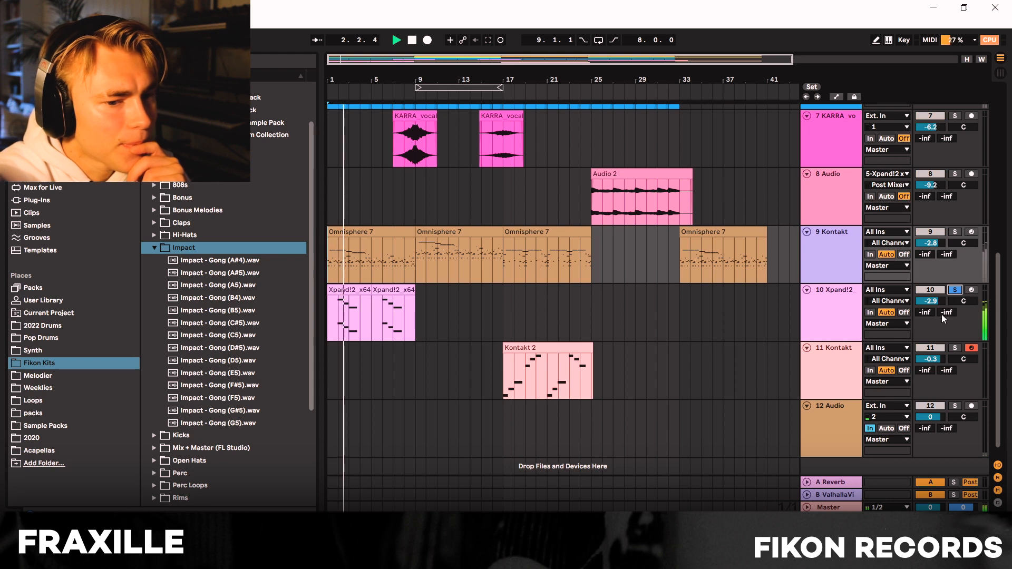
pyautogui.click(956, 290)
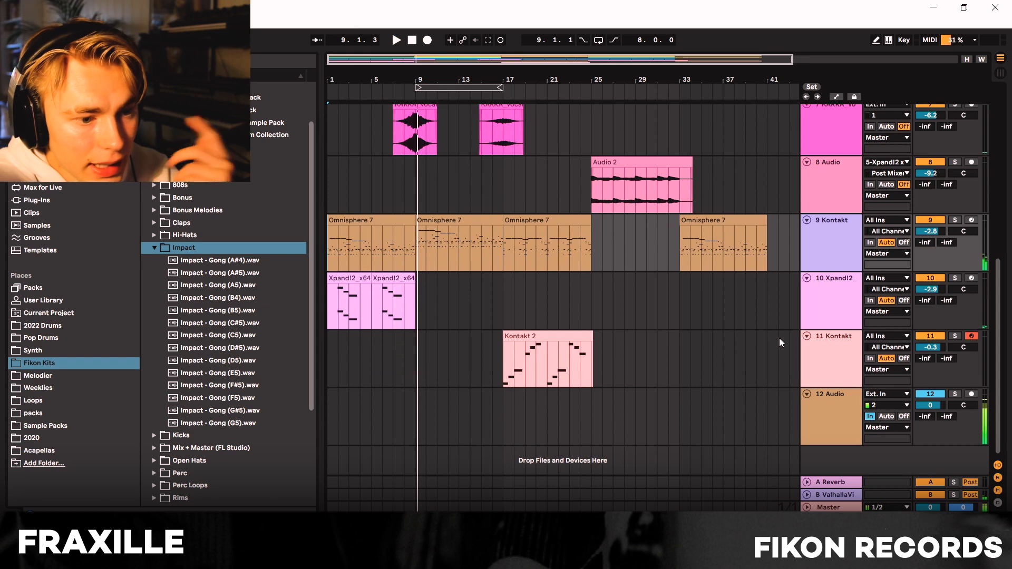
# Step: Play the 11 Kontakt track soloed from bar 17, and replay that section with the solo cleared
pyautogui.click(843, 352)
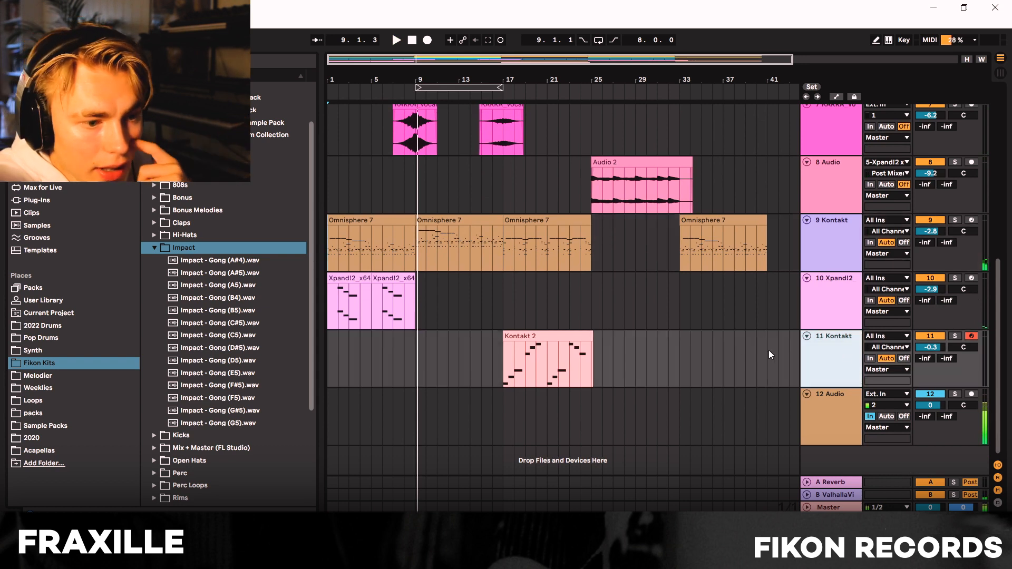
pyautogui.click(502, 362)
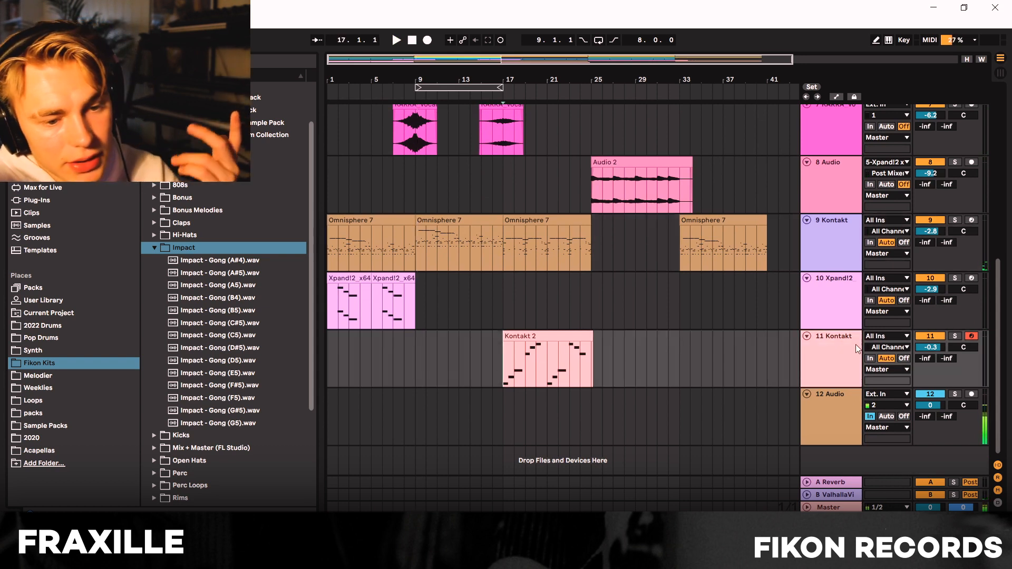
pyautogui.click(956, 336)
pyautogui.press('space')
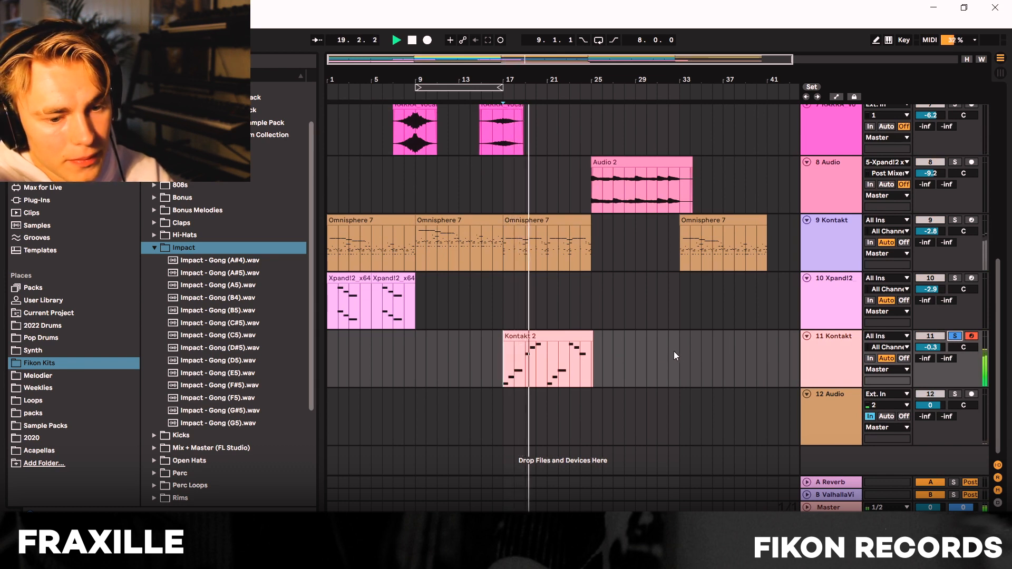
pyautogui.click(954, 335)
pyautogui.press('space')
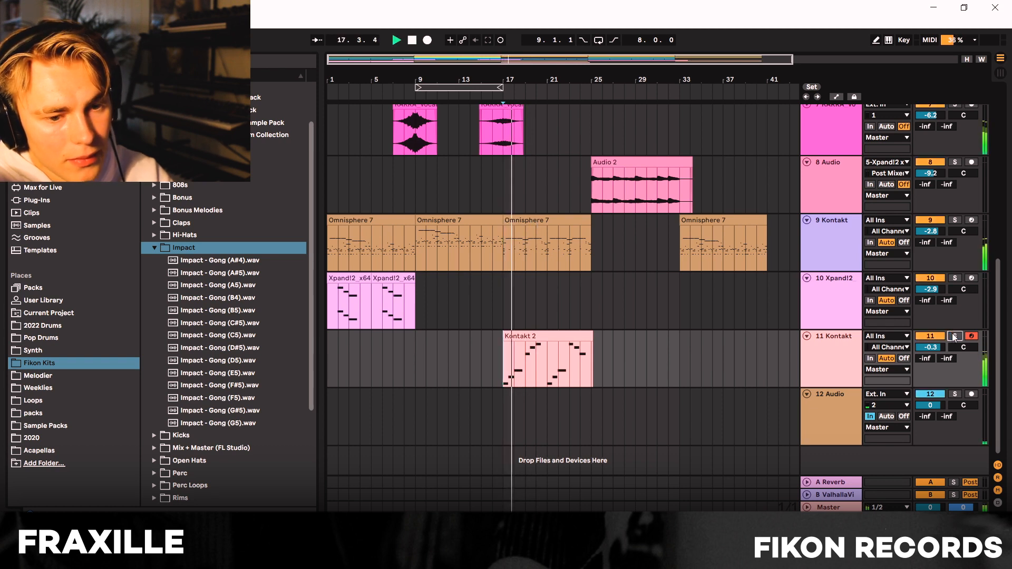
# Step: Stop playback and show the device chain with the reastream and Kramer plugins, reviewing the arrangement from its last track back to the first
pyautogui.moveTo(658, 80); pyautogui.dragTo(585, 75)
pyautogui.press('space')
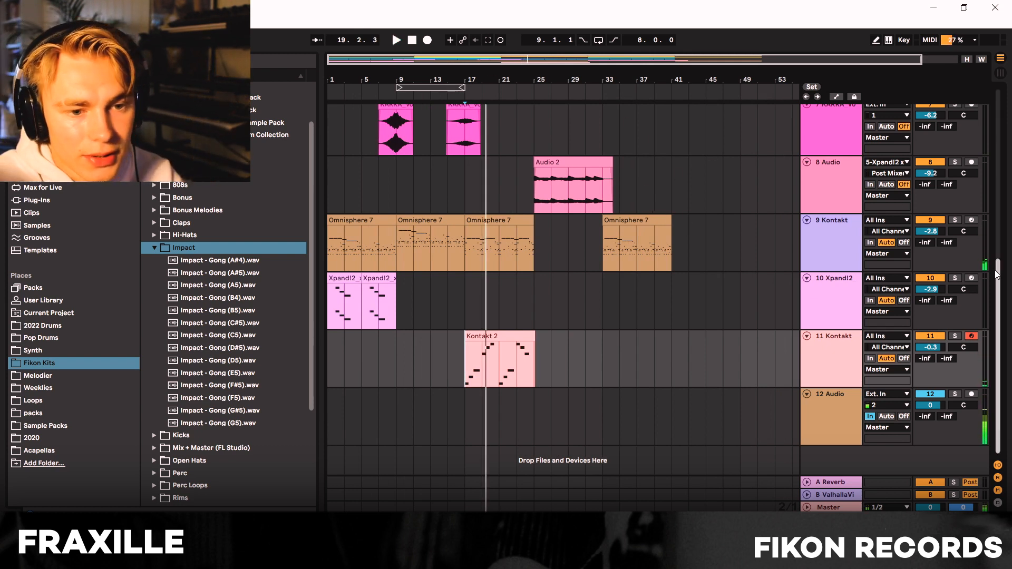
pyautogui.scroll(10, 981, 230)
pyautogui.scroll(-10, 842, 403)
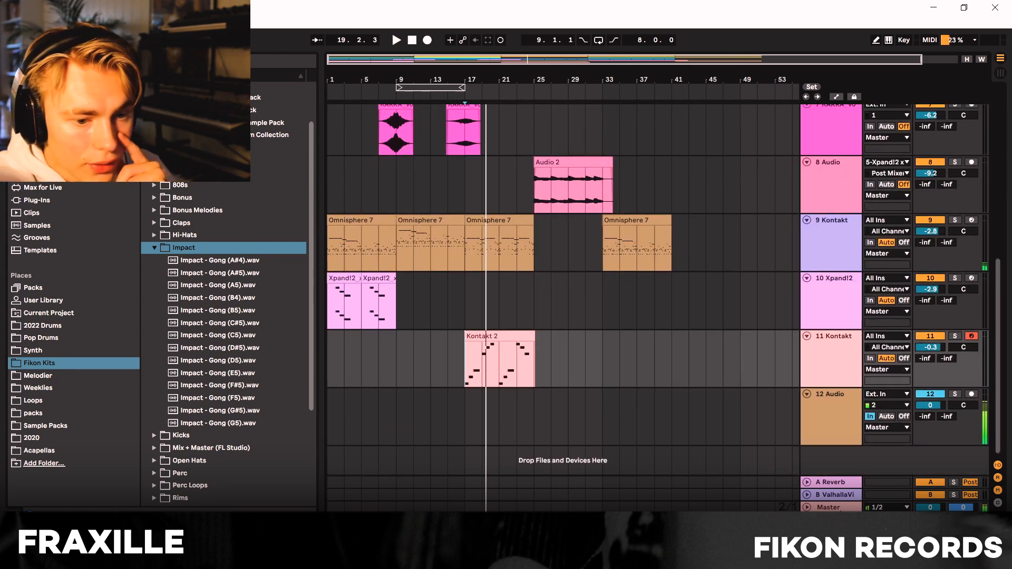
pyautogui.hotkey('shift', 'Tab')
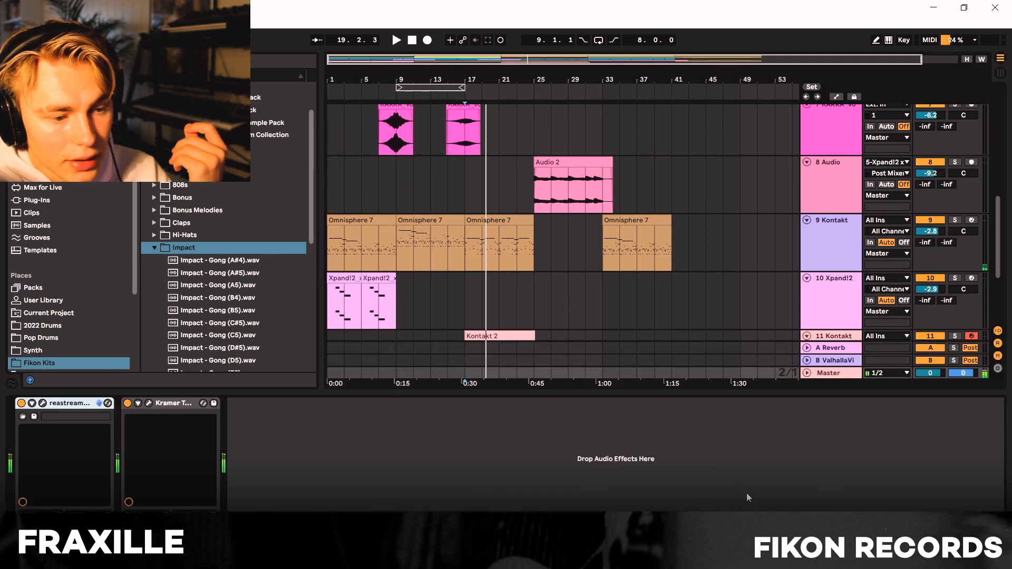
pyautogui.click(150, 403)
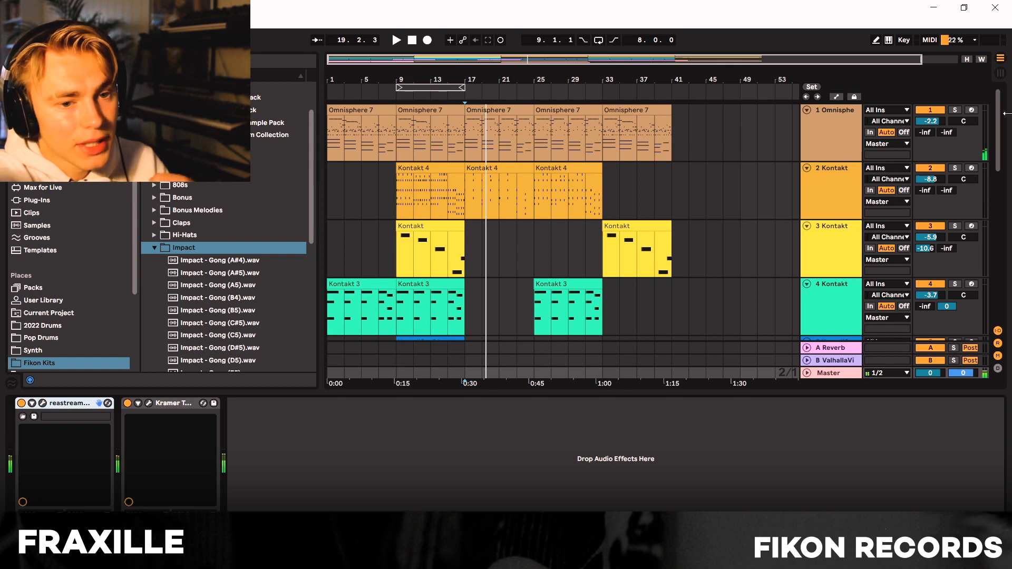
pyautogui.moveTo(1004, 124); pyautogui.dragTo(1003, 133)
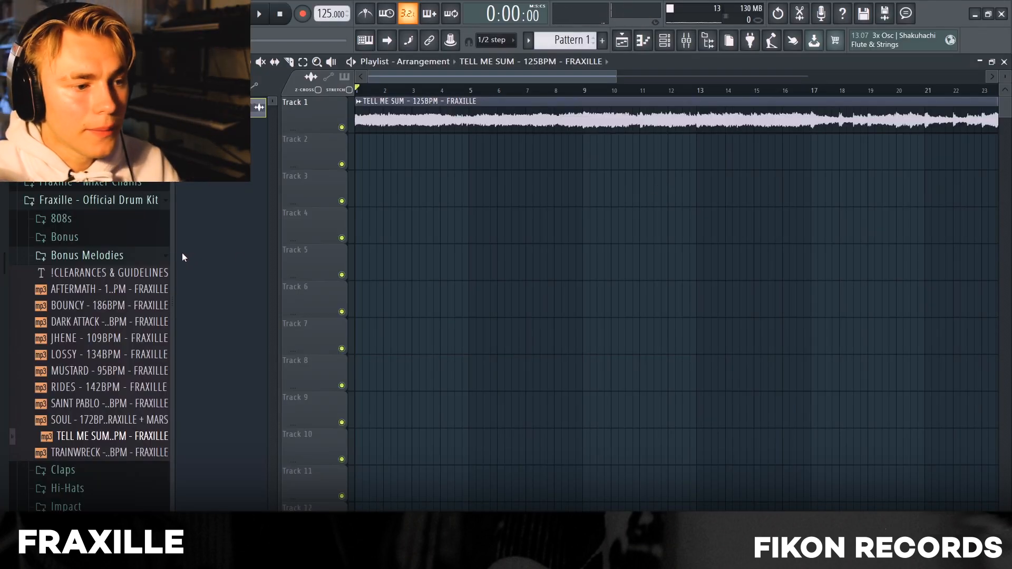
# Step: In FL Studio, expand the drum kit's Mix + Master (FL Studio) folder and replace the Fruity Limiter on the master with Fruity Soft Clipper
pyautogui.click(153, 258)
pyautogui.click(118, 347)
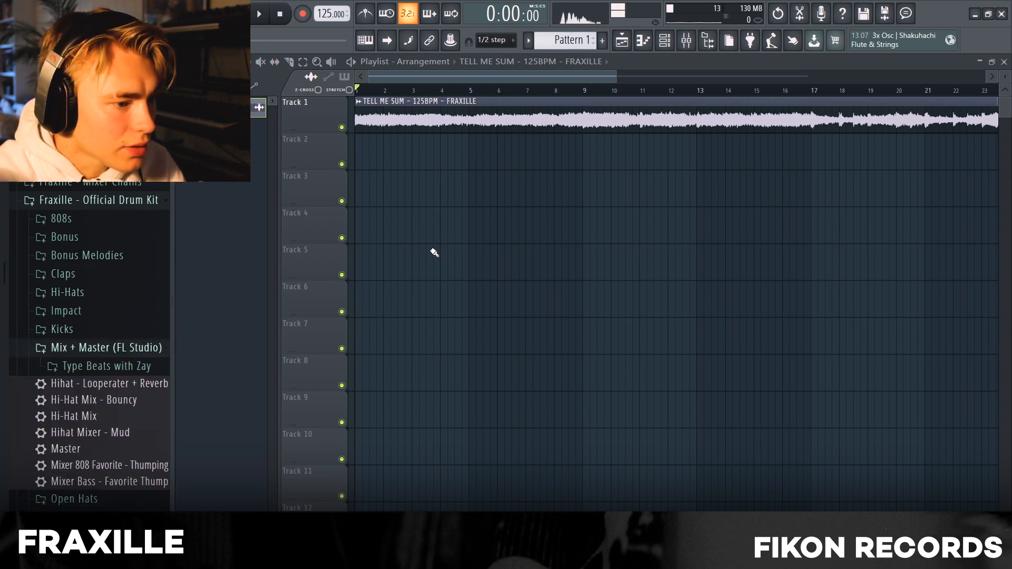
pyautogui.click(687, 40)
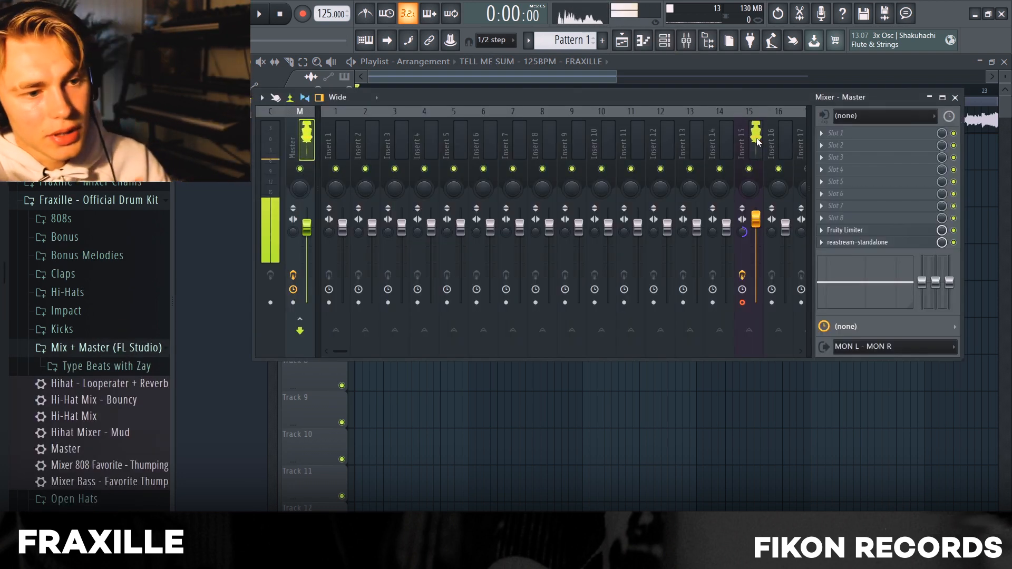
pyautogui.click(821, 230)
pyautogui.moveTo(833, 247)
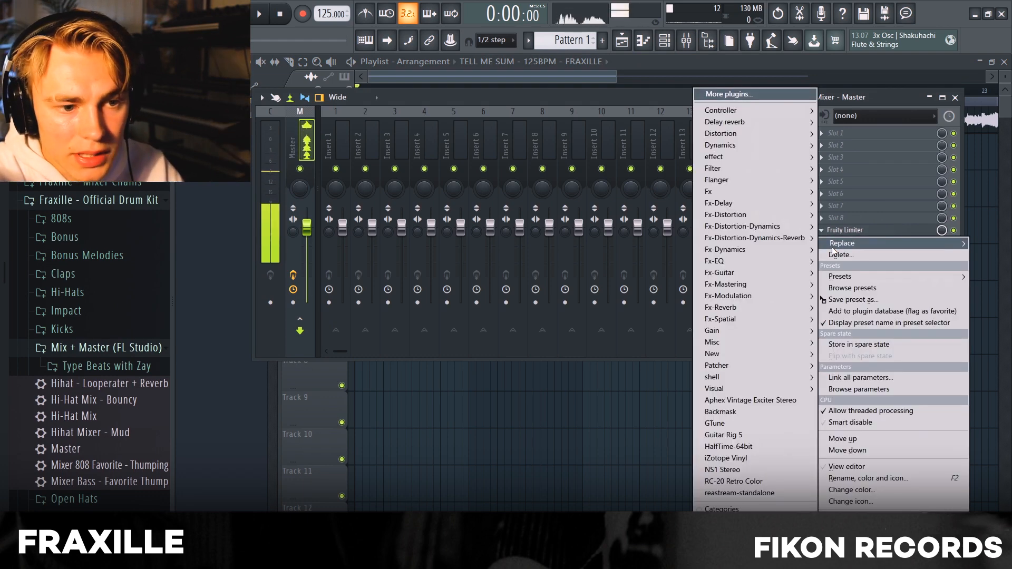
pyautogui.moveTo(735, 145)
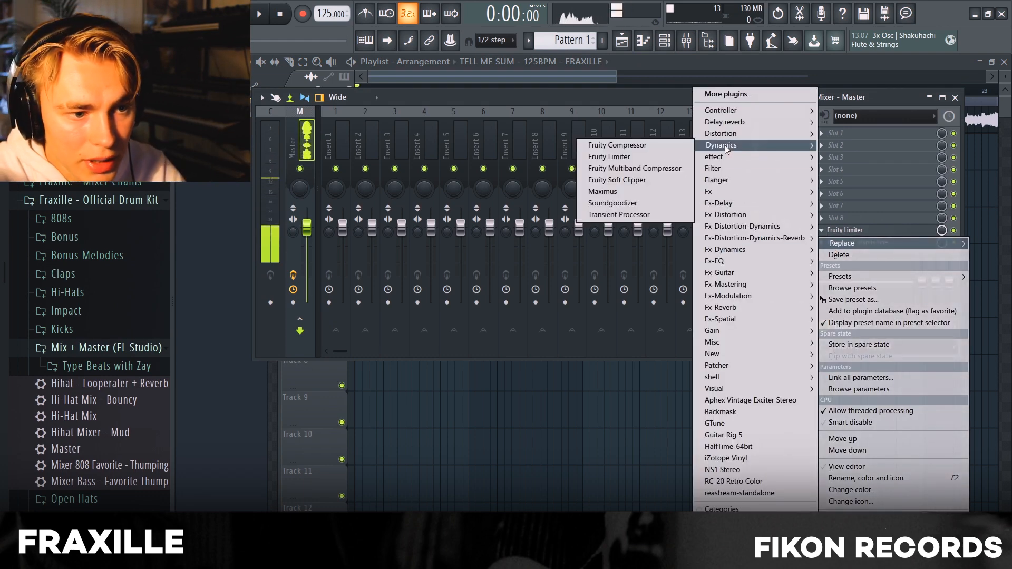
pyautogui.click(650, 179)
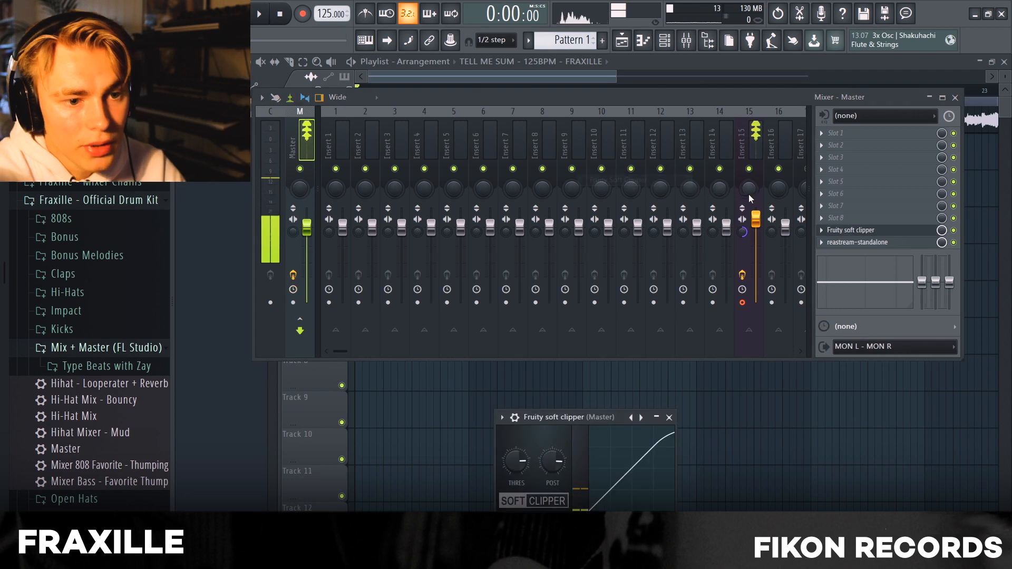
# Step: Add Fruity Parametric EQ before the soft clipper on the master and slightly adjust its 90 and 8000 Hz bands
pyautogui.click(849, 219)
pyautogui.moveTo(758, 167)
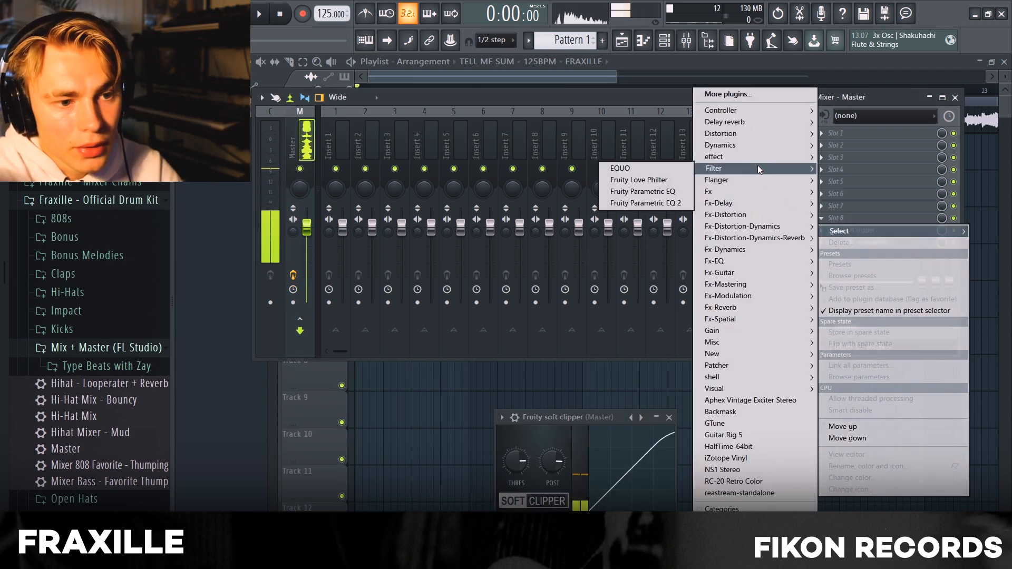
pyautogui.click(671, 193)
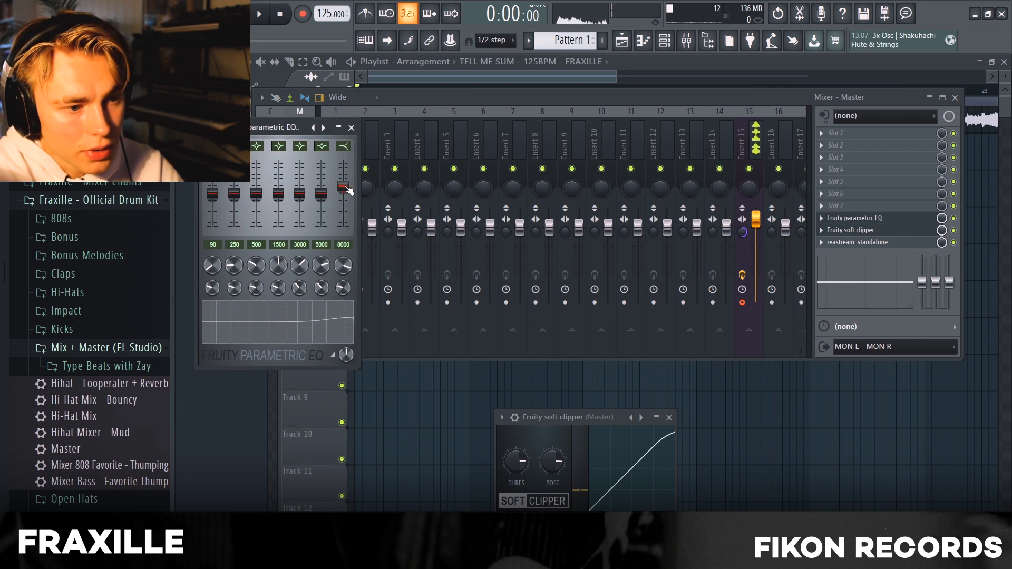
pyautogui.moveTo(212, 193); pyautogui.dragTo(212, 191)
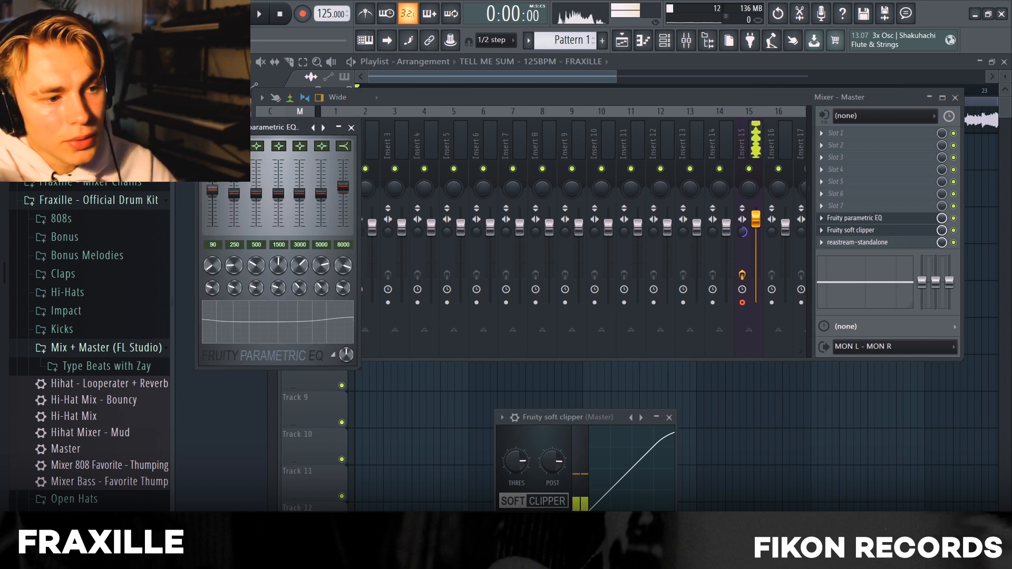
pyautogui.rightClick(213, 193)
pyautogui.click(220, 196)
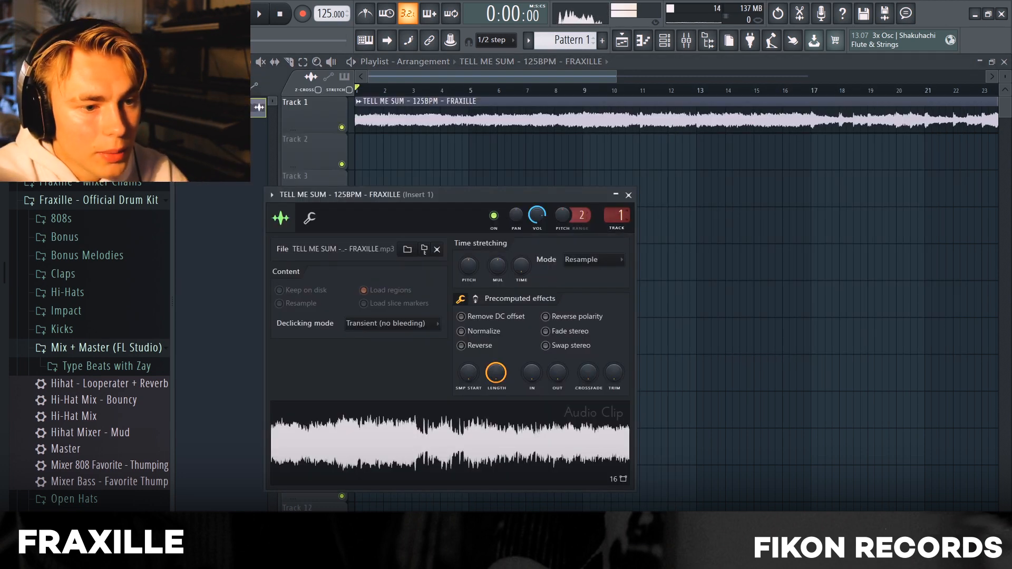
# Step: Load Fruity Parametric EQ 2 in slot 1 of Insert 1 and cut the lows below roughly 200 Hz from the 20Hz + 18kHz cut preset
pyautogui.click(686, 40)
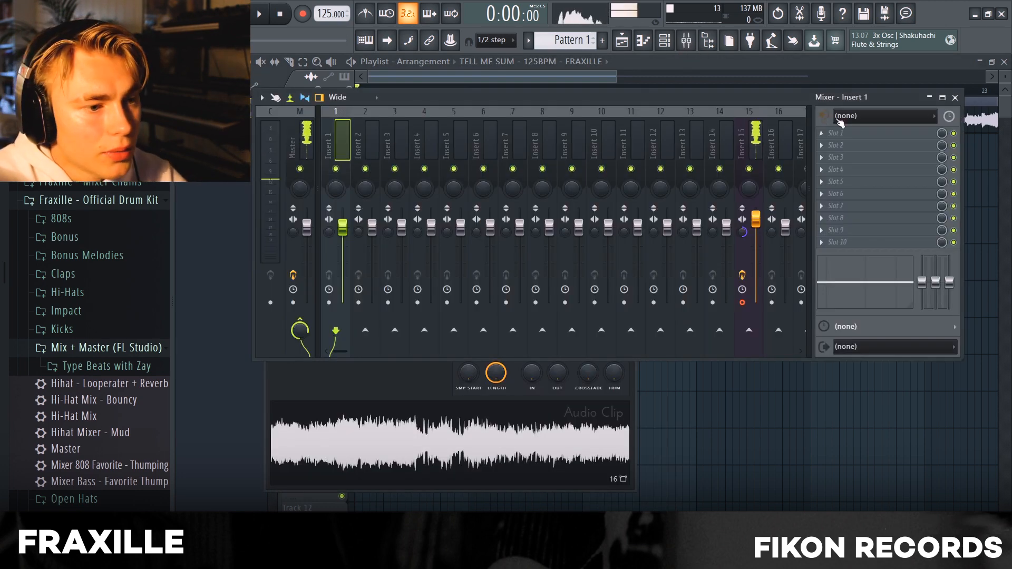
pyautogui.click(837, 133)
pyautogui.moveTo(738, 168)
pyautogui.click(688, 201)
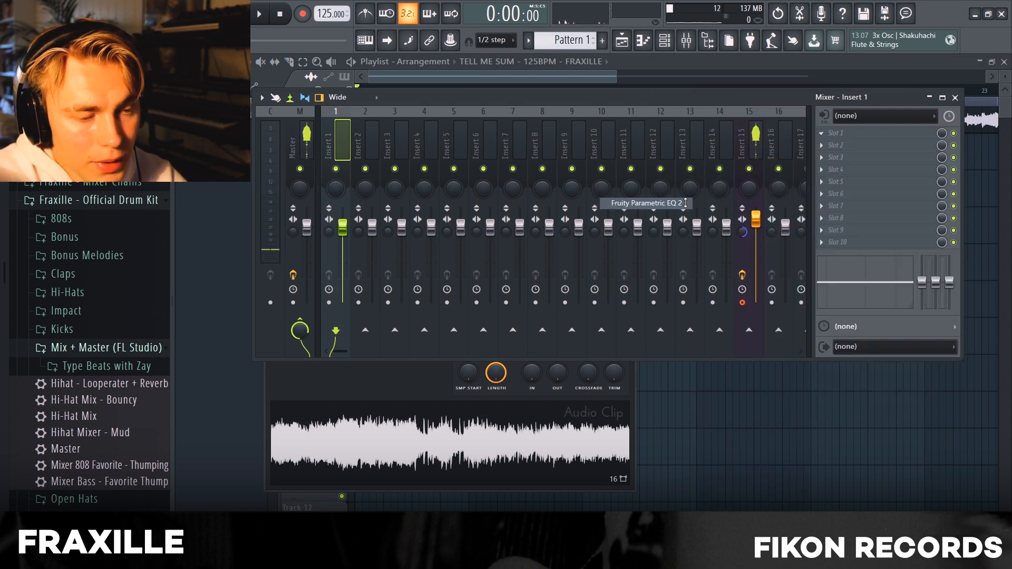
pyautogui.click(665, 179)
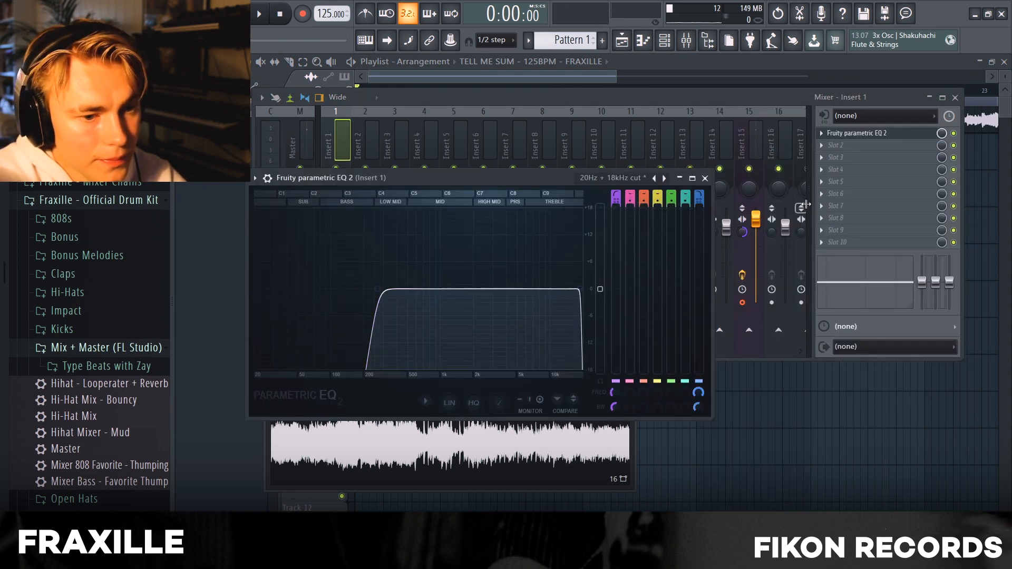
# Step: Add a second Fruity Parametric EQ 2 in slot 2 of Insert 1 and automate its band 7 frequency to rise over the opening bars
pyautogui.click(825, 148)
pyautogui.moveTo(719, 186)
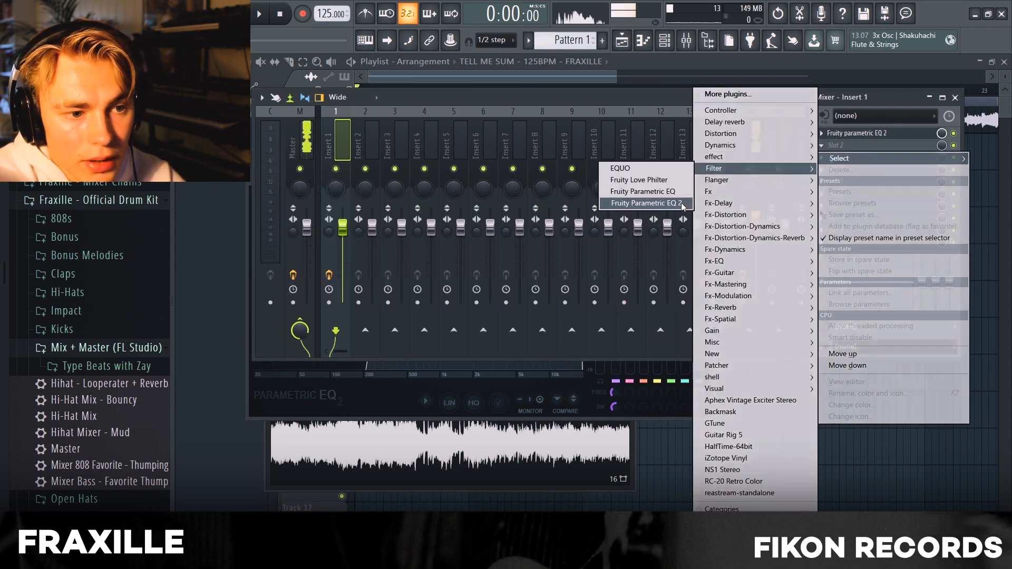
pyautogui.click(648, 193)
pyautogui.click(681, 195)
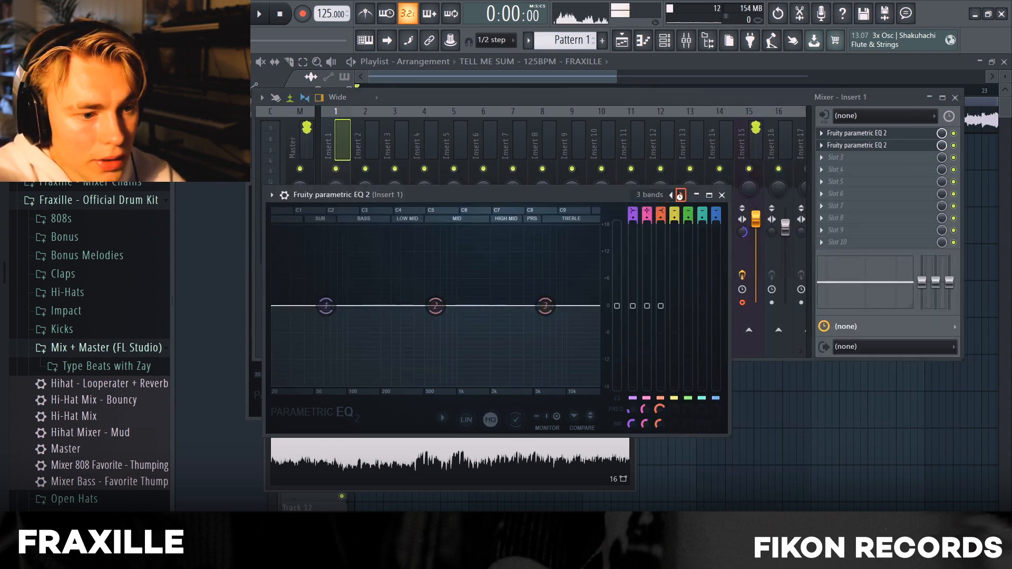
pyautogui.moveTo(406, 306); pyautogui.dragTo(374, 305)
pyautogui.moveTo(357, 146); pyautogui.dragTo(357, 158)
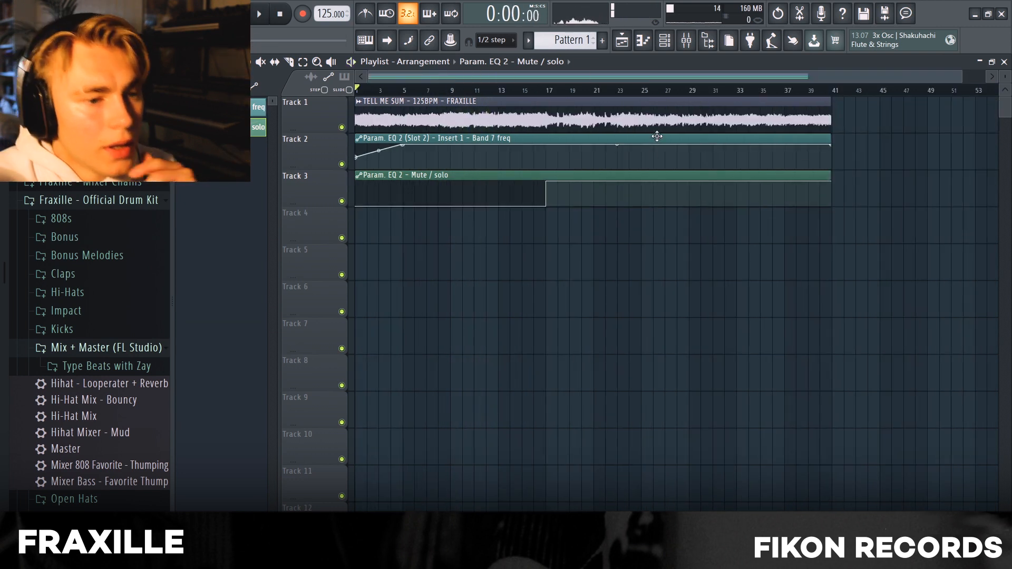
# Step: Lower the TELL ME SUM clip's stretch pitch slightly, and lay out Pattern 1 on Track 4 from bar 17 with the playhead there
pyautogui.doubleClick(553, 120)
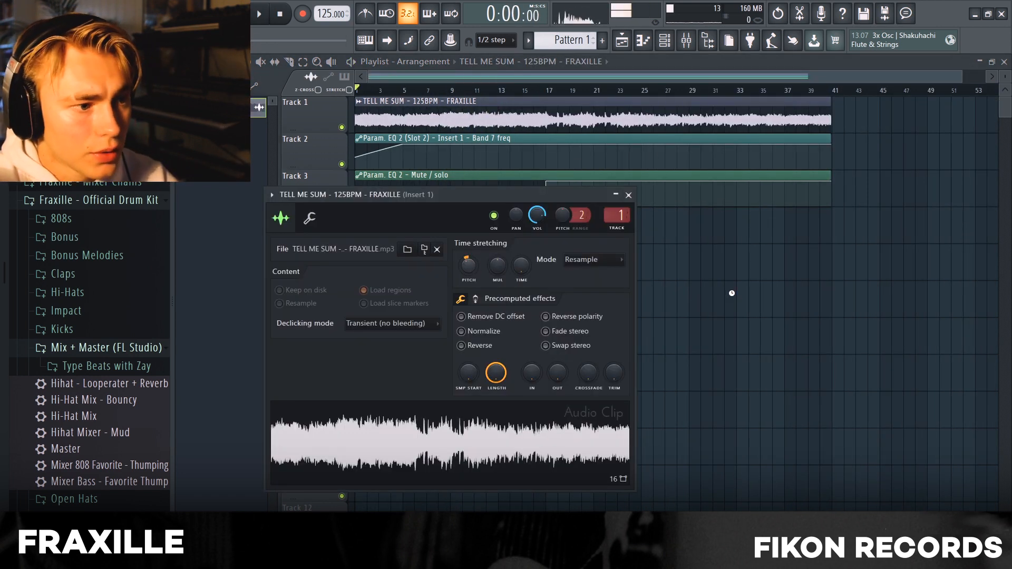
pyautogui.press('Escape')
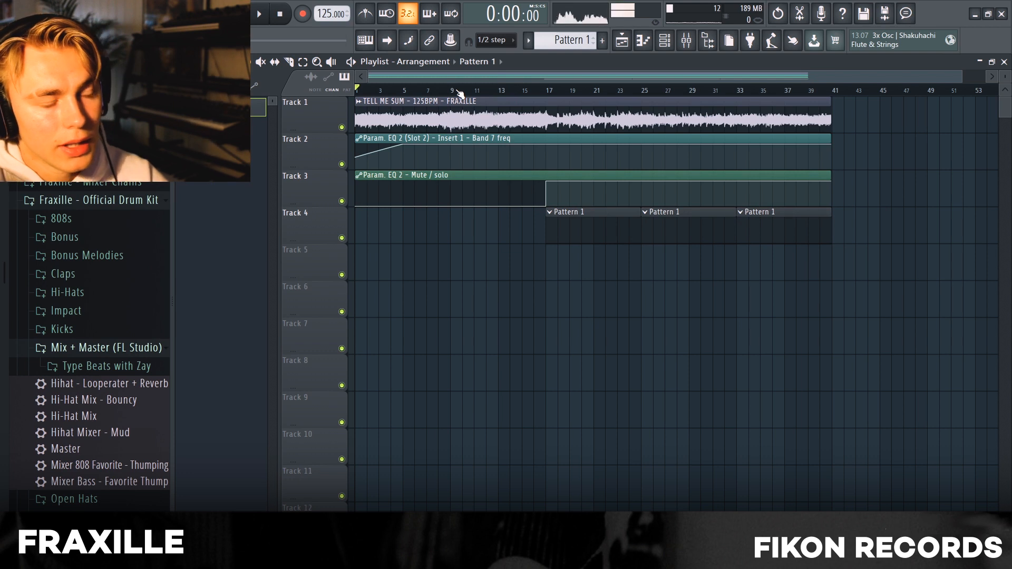
pyautogui.moveTo(459, 93); pyautogui.dragTo(548, 93)
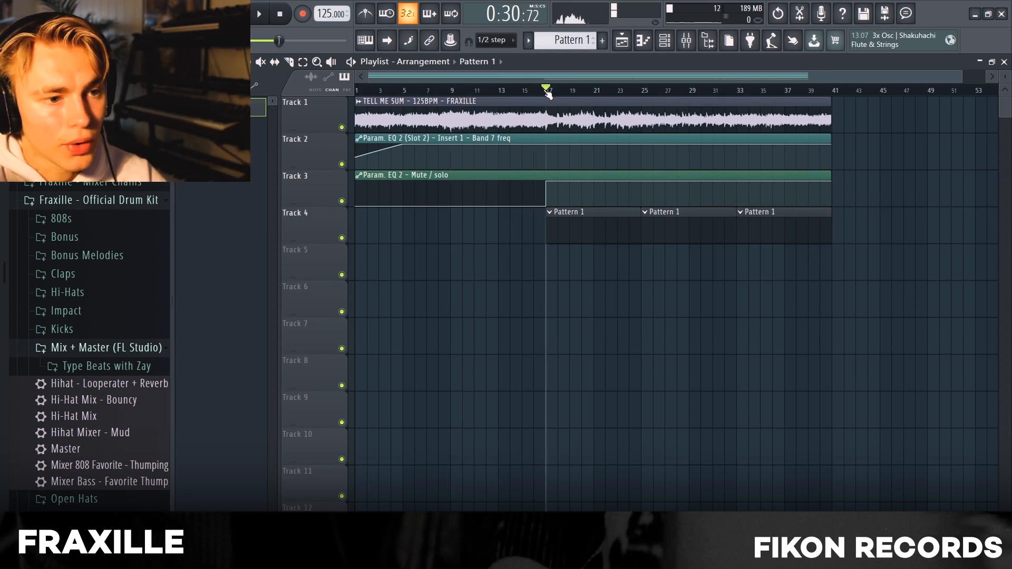
pyautogui.moveTo(548, 94); pyautogui.dragTo(548, 94)
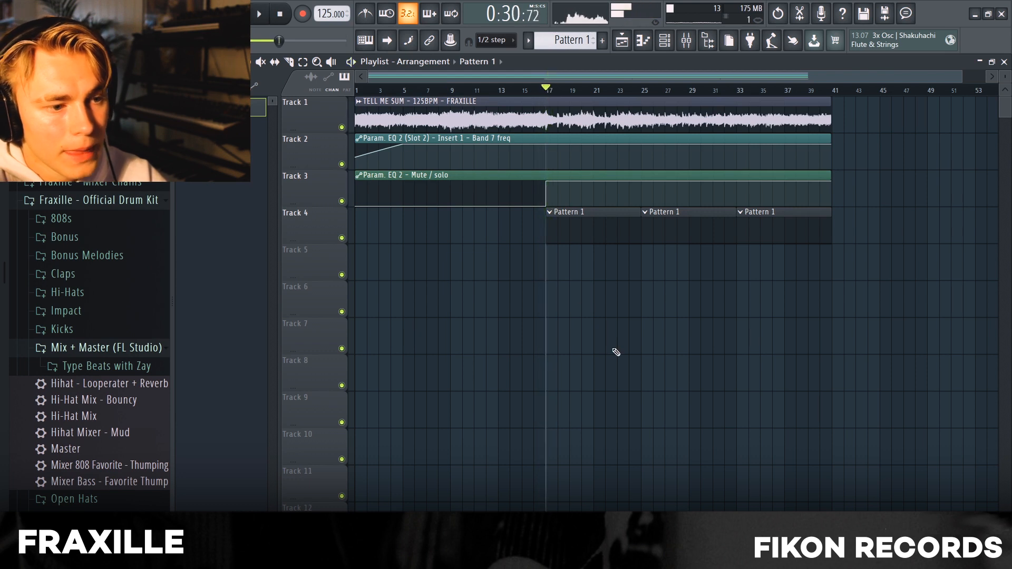
# Step: Load the Clap - Most Used sample from the kit's Claps folder onto the Clap channel
pyautogui.click(652, 46)
pyautogui.click(138, 348)
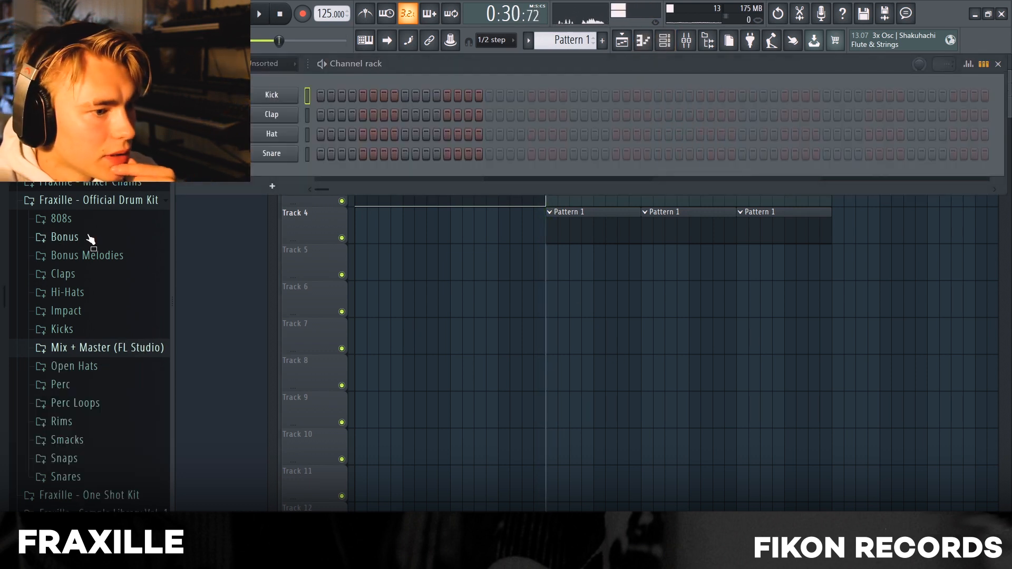
pyautogui.click(90, 274)
pyautogui.moveTo(147, 242); pyautogui.dragTo(274, 119)
pyautogui.scroll(-3, 117, 299)
pyautogui.moveTo(105, 361); pyautogui.dragTo(256, 121)
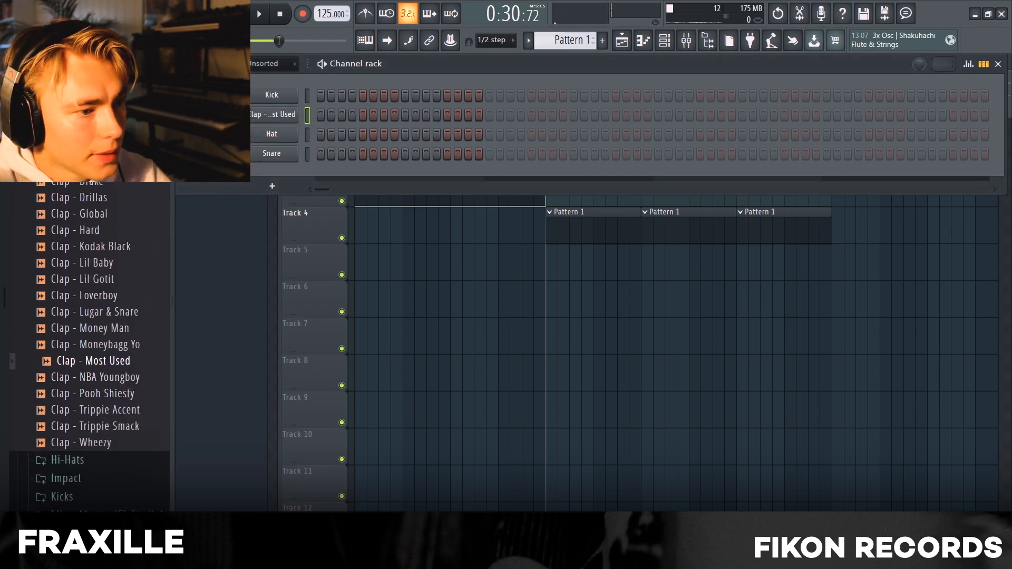
# Step: Load Snare - Crunch onto the Hat channel and repeat the clap and snare hits on the third beat across eight bars
pyautogui.scroll(-5, 125, 289)
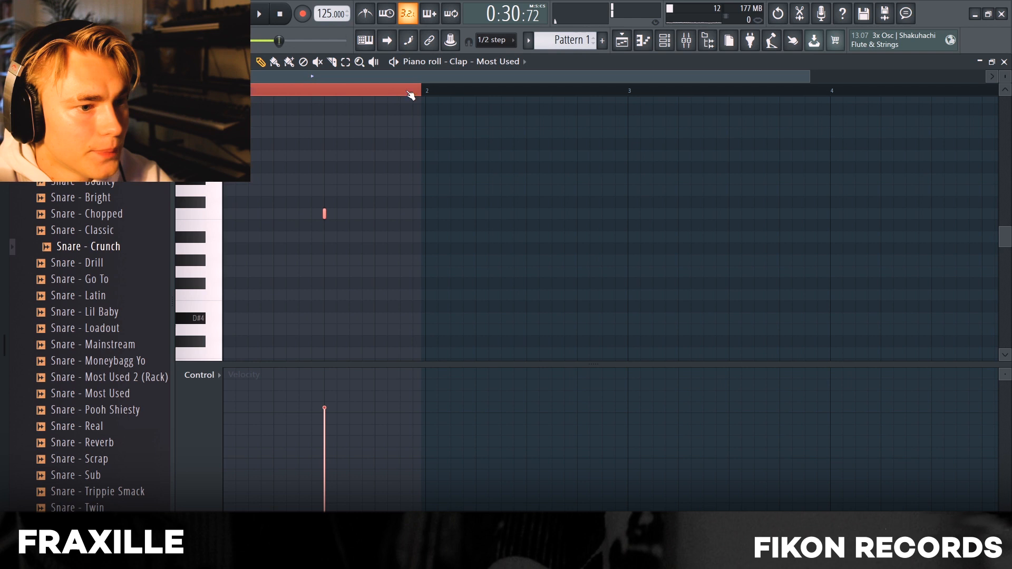
pyautogui.scroll(-3, 650, 133)
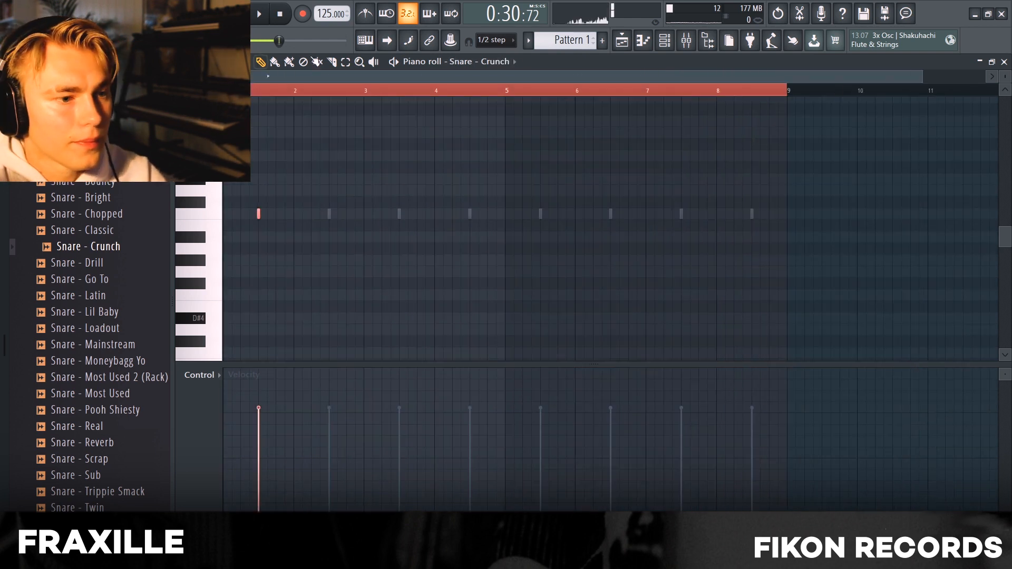
pyautogui.hotkey('ctrl', 'b')
pyautogui.hotkey('ctrl', 'b')
pyautogui.hotkey('ctrl', 'b')
pyautogui.hotkey('ctrl', 'b')
pyautogui.hotkey('ctrl', 'b')
pyautogui.hotkey('ctrl', 'b')
pyautogui.hotkey('ctrl', 'b')
pyautogui.press('F6')
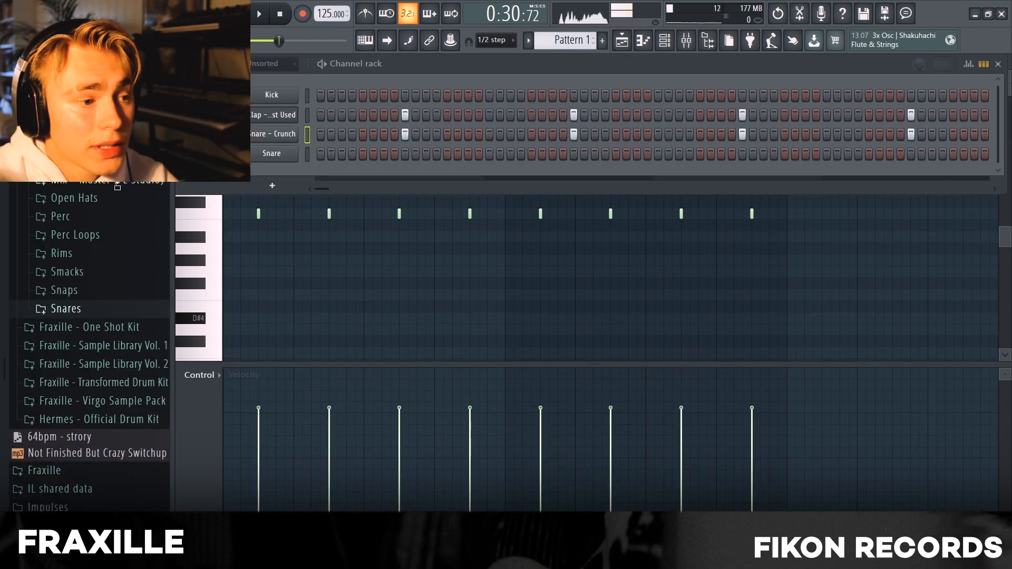
# Step: Load Hi-Hat - Lil Baby (Raw) from the kit's Hi-Hats folder onto the Snare channel
pyautogui.scroll(4, 117, 186)
pyautogui.click(94, 320)
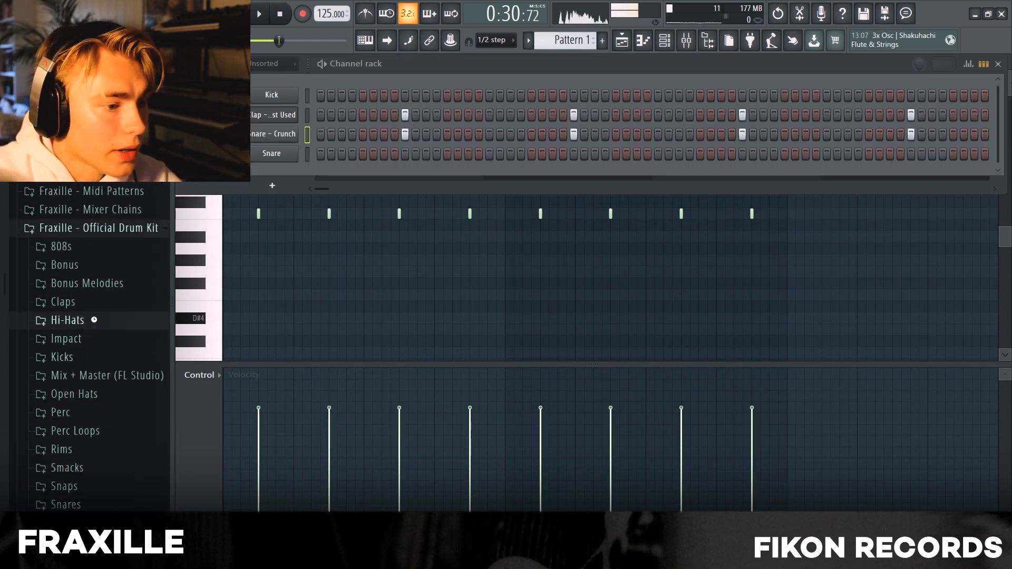
pyautogui.scroll(-3, 108, 327)
pyautogui.click(134, 249)
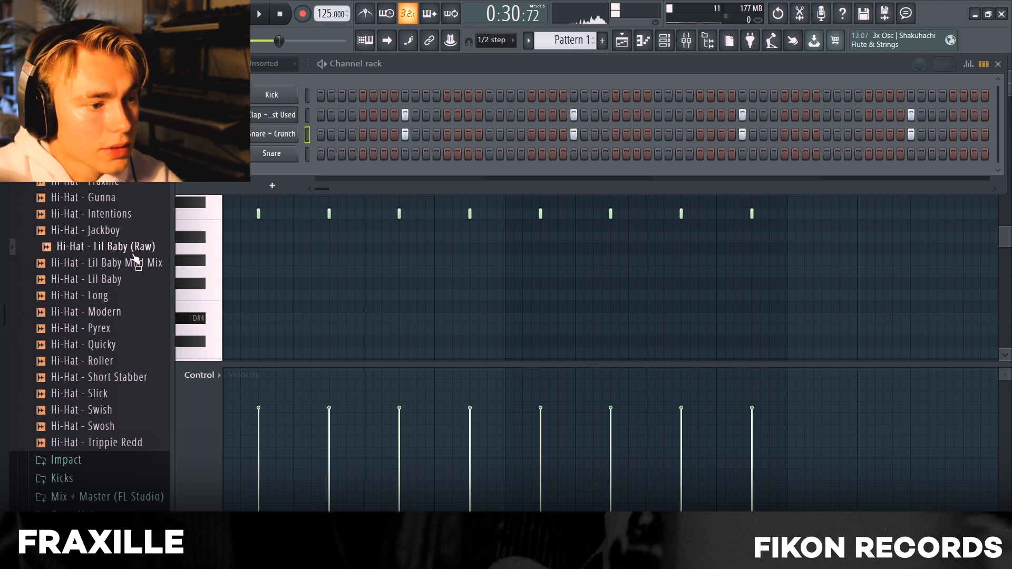
pyautogui.moveTo(133, 259); pyautogui.dragTo(269, 153)
# Step: Fill the Hi-Hat - Lil Baby (Raw) channel on every 2 steps and open its notes in the piano roll
pyautogui.rightClick(275, 153)
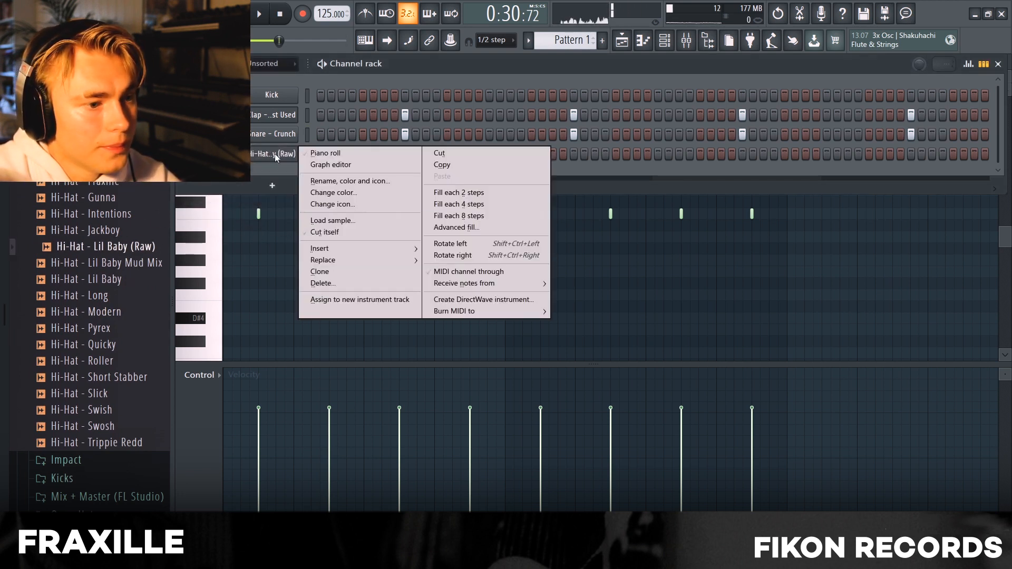
pyautogui.click(483, 200)
pyautogui.click(266, 211)
pyautogui.scroll(4, 271, 198)
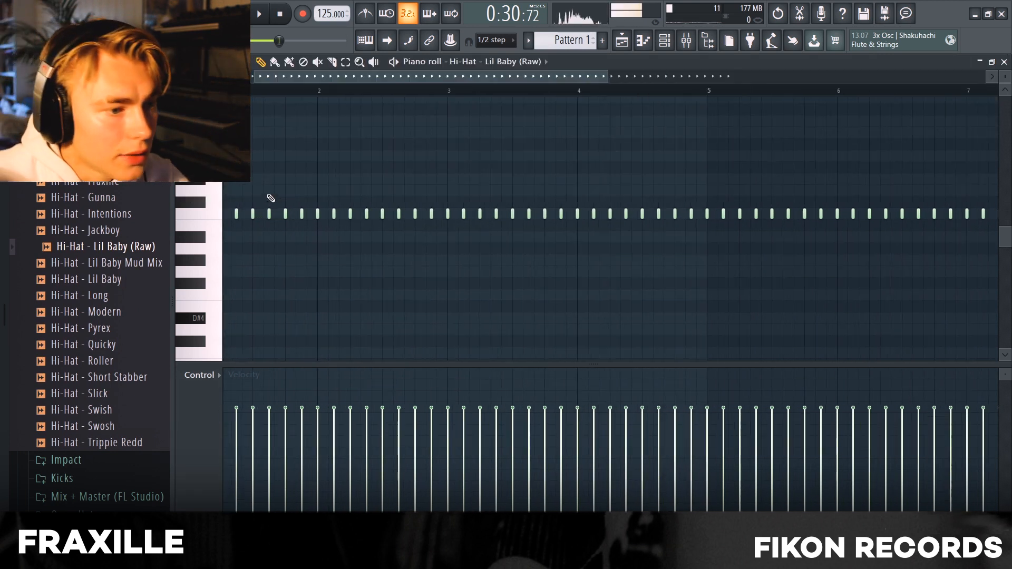
# Step: Play the first Pattern 1 clip as a time selection from bar 17 and show the channel rack
pyautogui.click(623, 40)
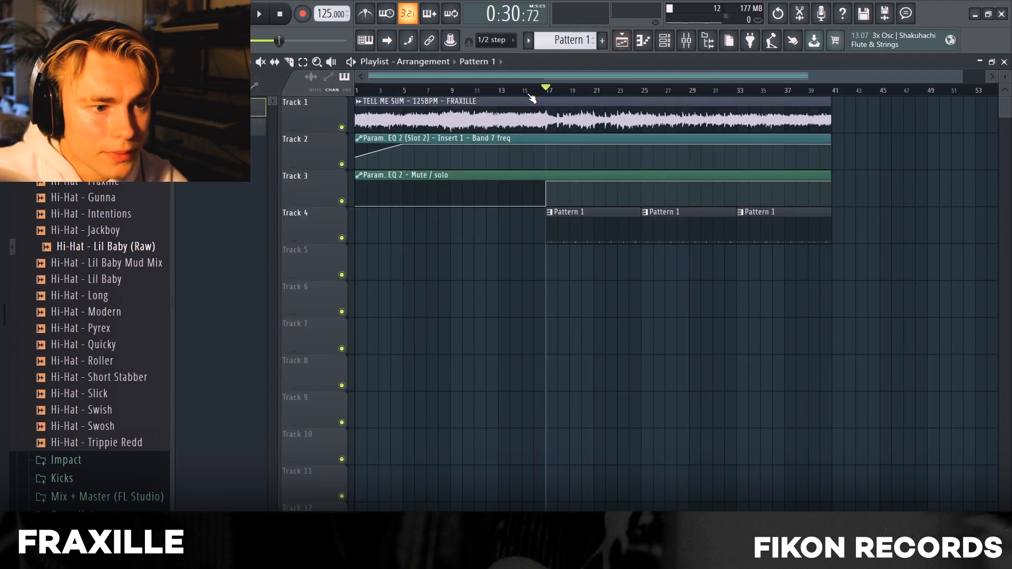
pyautogui.moveTo(544, 92); pyautogui.dragTo(635, 100)
pyautogui.press('space')
pyautogui.click(665, 41)
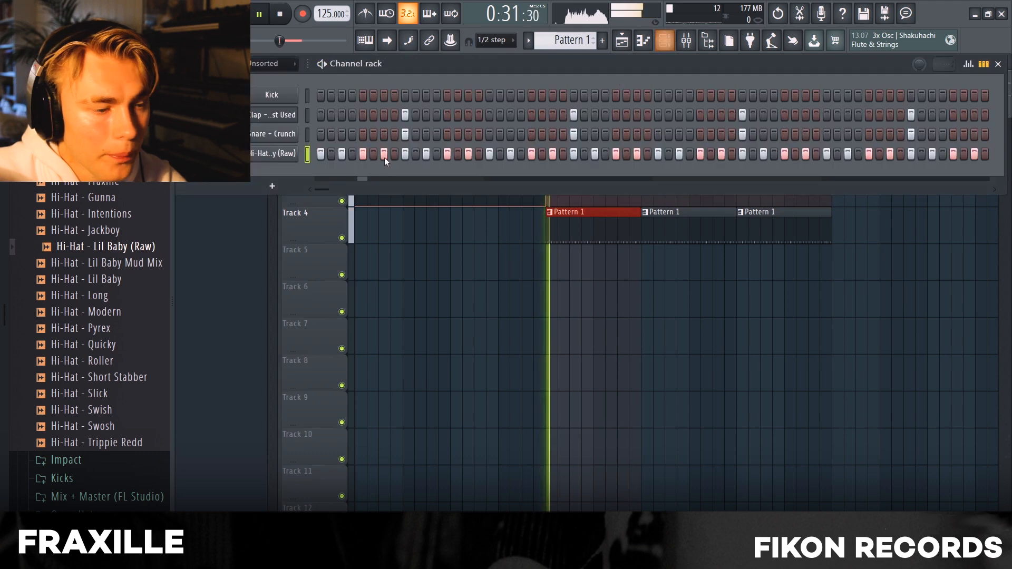
# Step: Open the hi-hat notes in the piano roll and add a fast C5 roll on beat 2 of bar 1
pyautogui.press('space')
pyautogui.press('space')
pyautogui.press('space')
pyautogui.click(644, 42)
pyautogui.press('space')
pyautogui.scroll(4, 254, 240)
pyautogui.press('space')
pyautogui.press('space')
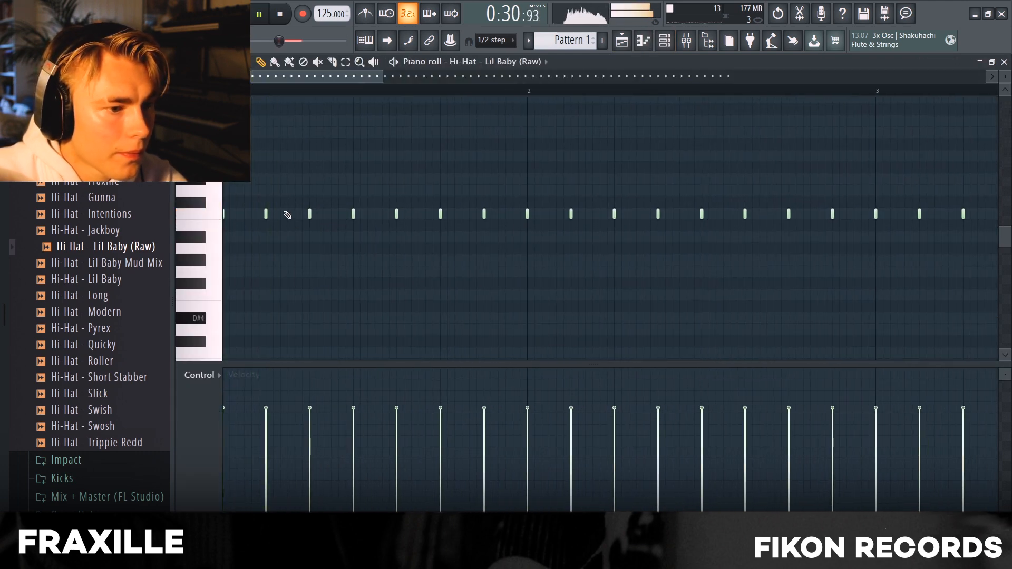
pyautogui.click(282, 215)
pyautogui.press('space')
pyautogui.press('space')
pyautogui.moveTo(304, 214); pyautogui.dragTo(296, 216)
pyautogui.scroll(-4, 339, 267)
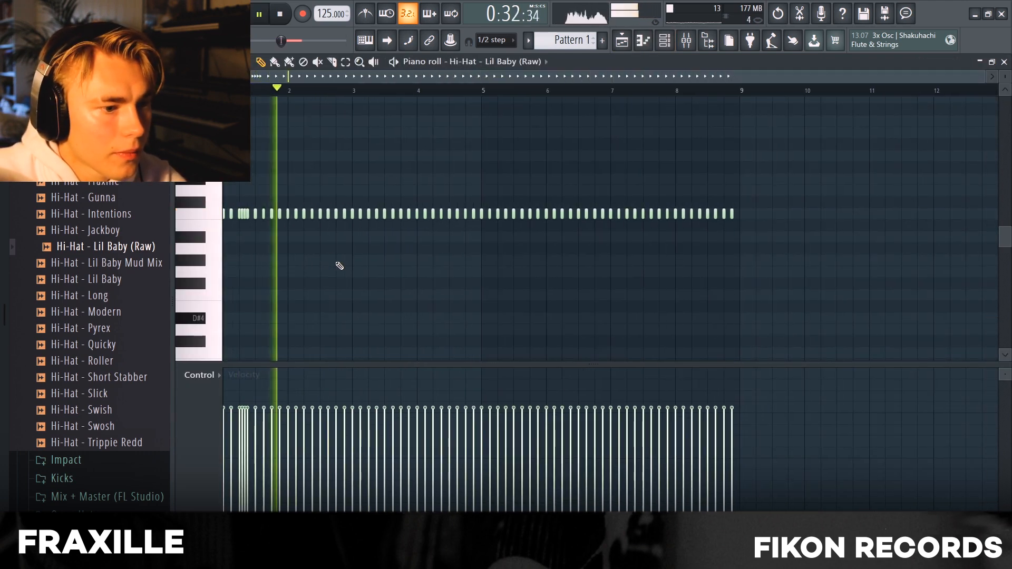
# Step: Add fast C5 hi-hat rolls in the middle of bar 2 and at the start of bar 3
pyautogui.press('space')
pyautogui.click(353, 214)
pyautogui.moveTo(365, 215); pyautogui.dragTo(360, 214)
pyautogui.press('space')
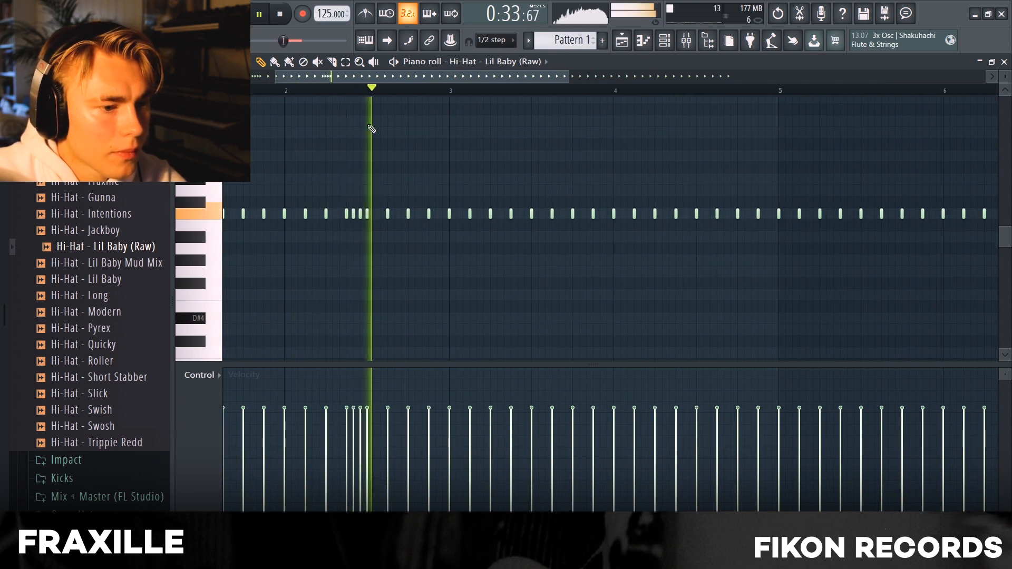
pyautogui.scroll(-3, 373, 129)
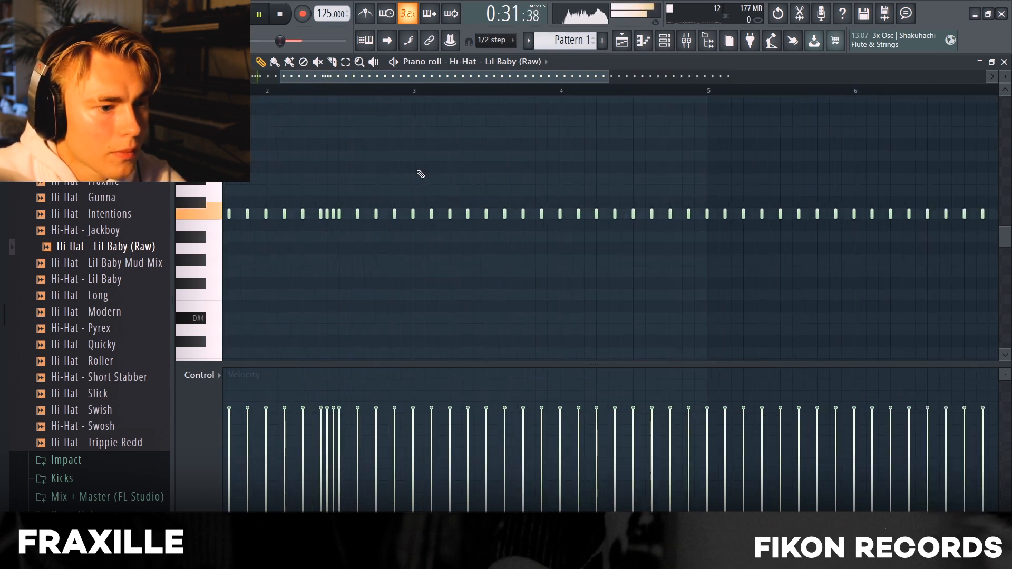
pyautogui.scroll(2, 423, 211)
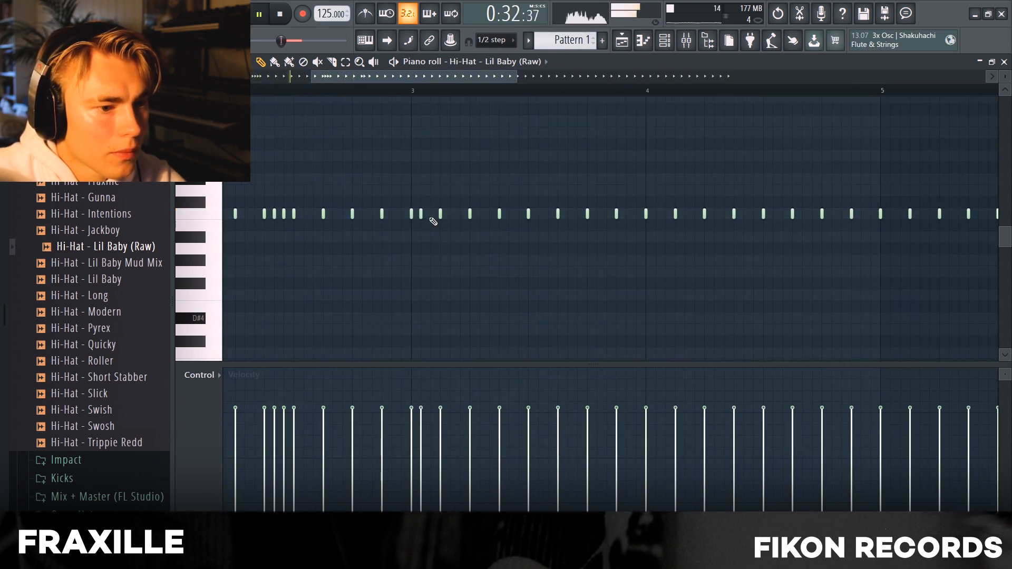
pyautogui.scroll(-3, 433, 224)
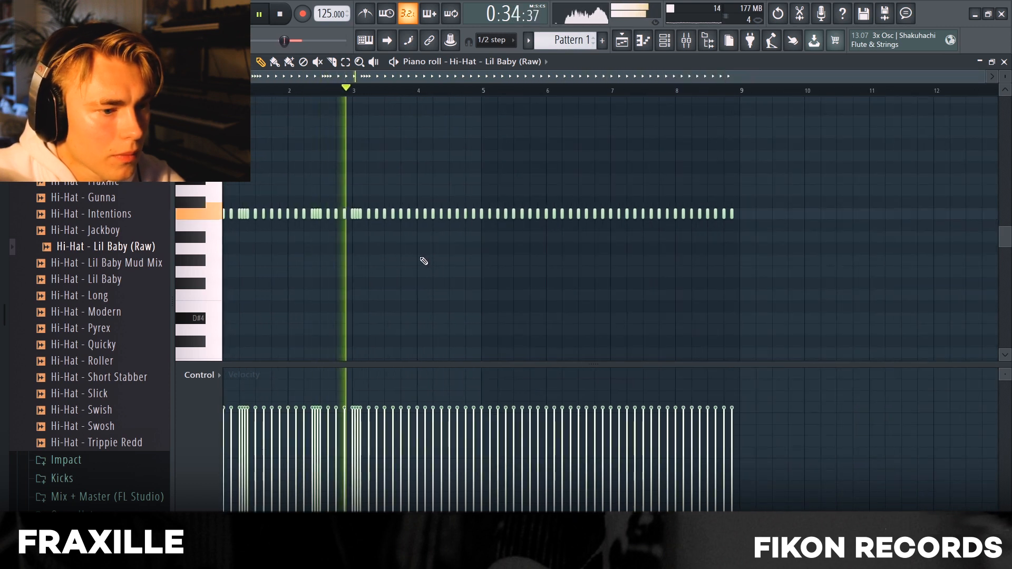
# Step: Add a longer six-note C5 hi-hat roll starting on beat 2 of bar 4
pyautogui.scroll(3, 435, 262)
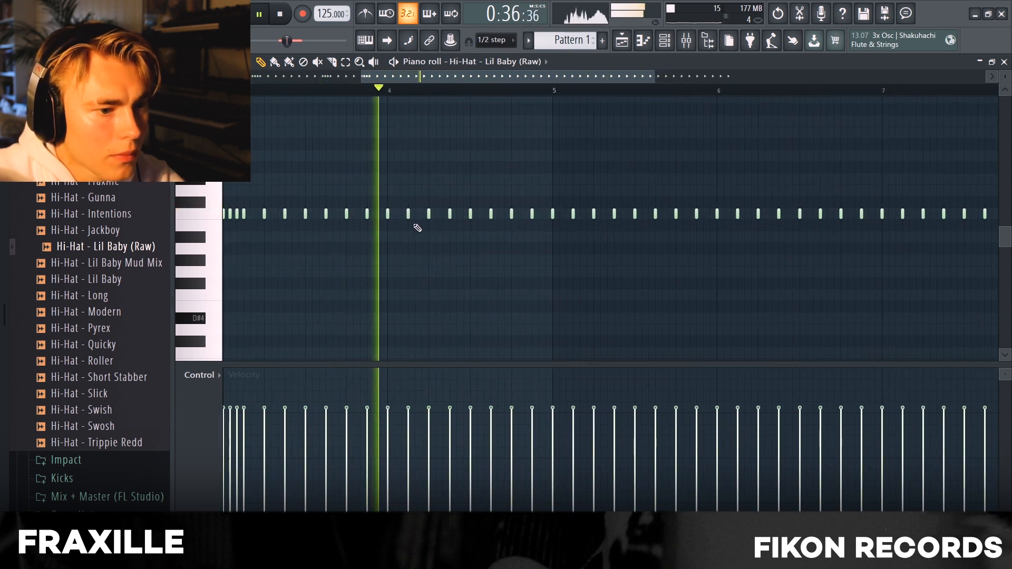
pyautogui.click(437, 215)
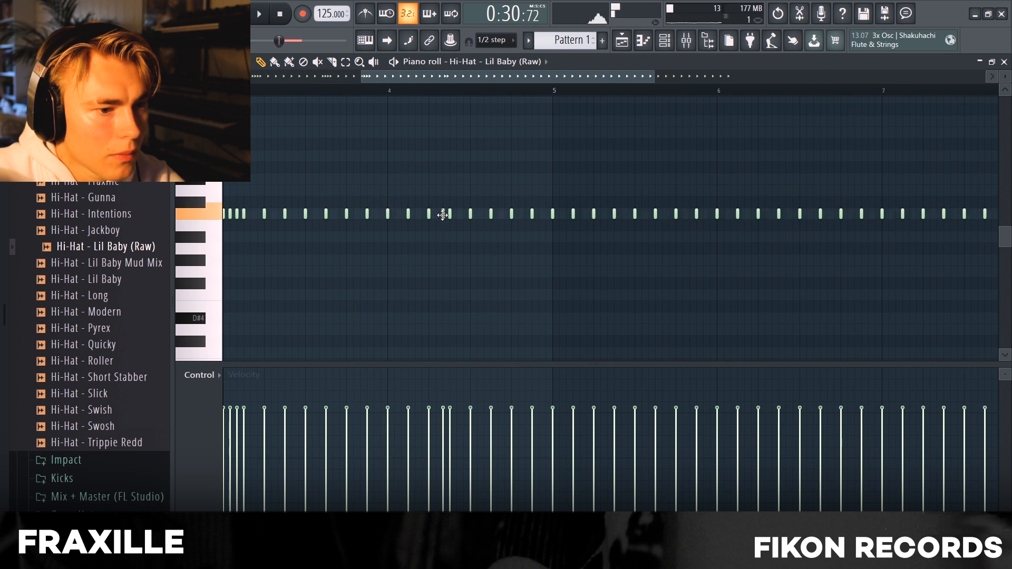
pyautogui.click(359, 92)
pyautogui.press('space')
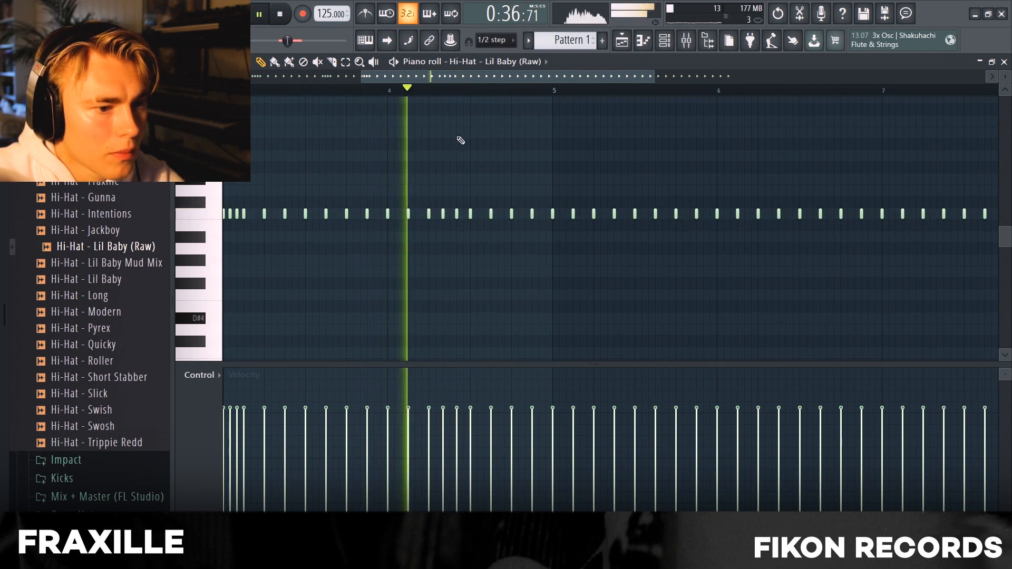
# Step: Select the six roll notes in bar 4 and move them down five semitones to G4
pyautogui.scroll(-3, 463, 144)
pyautogui.press('space')
pyautogui.scroll(3, 505, 215)
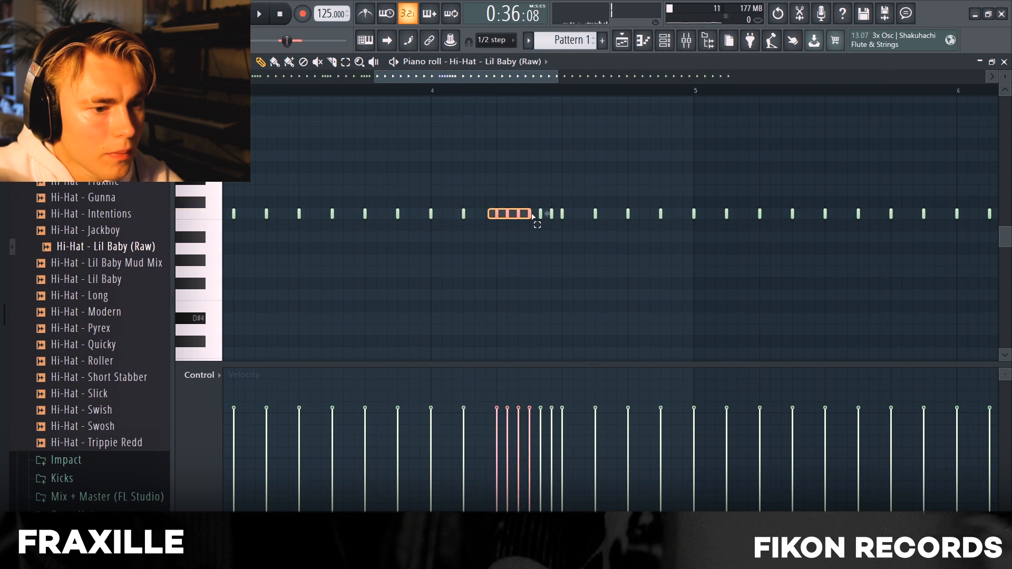
pyautogui.press('space')
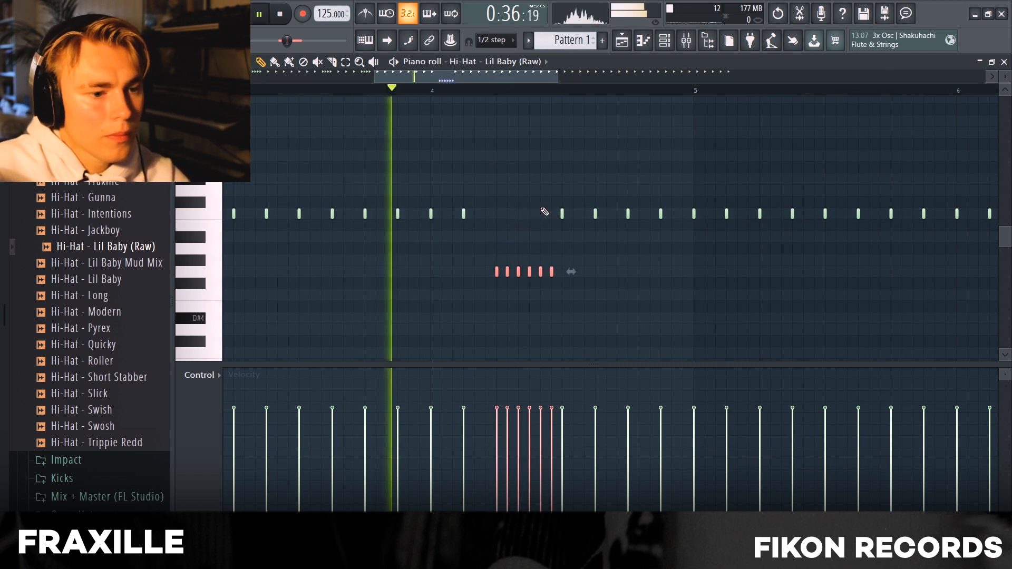
pyautogui.scroll(-3, 606, 158)
pyautogui.press('space')
# Step: Replace the plain hi-hats in bars 5 to 8 with a duplicate of the first four bars and play from bar 5
pyautogui.scroll(-2, 606, 159)
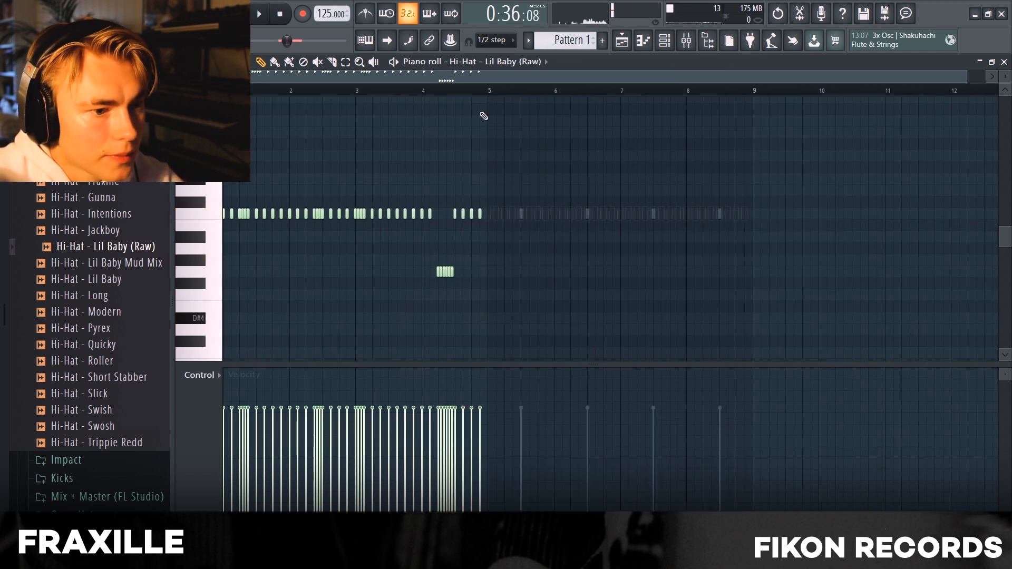
pyautogui.hotkey('ctrl', 'b')
pyautogui.click(487, 89)
pyautogui.press('space')
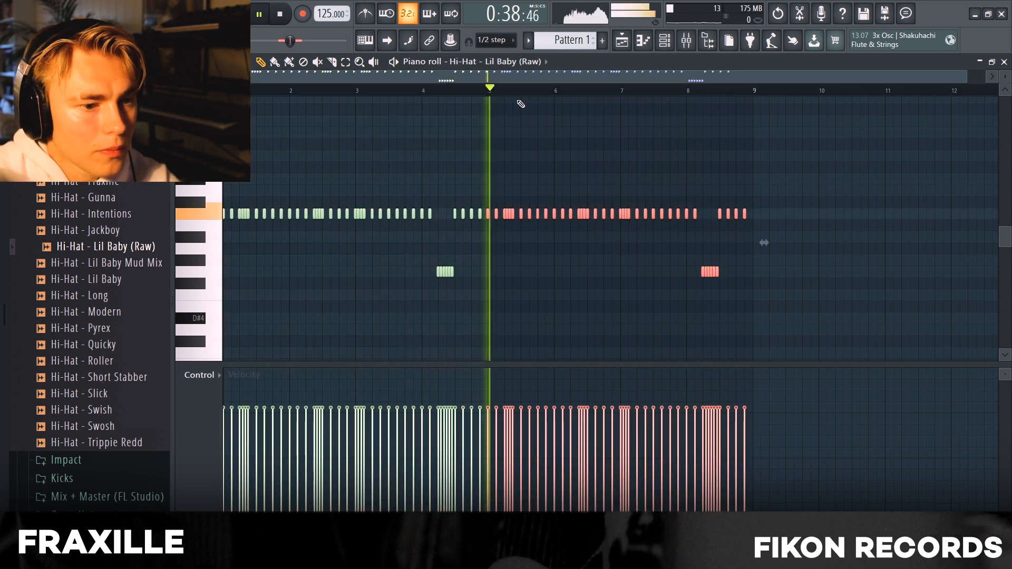
# Step: Fill beat 4 of bar 6 with extra C5 hits to form a longer roll running into bar 7
pyautogui.scroll(2, 678, 180)
pyautogui.keyDown('ctrl'); pyautogui.click(644, 168); pyautogui.keyUp('ctrl')
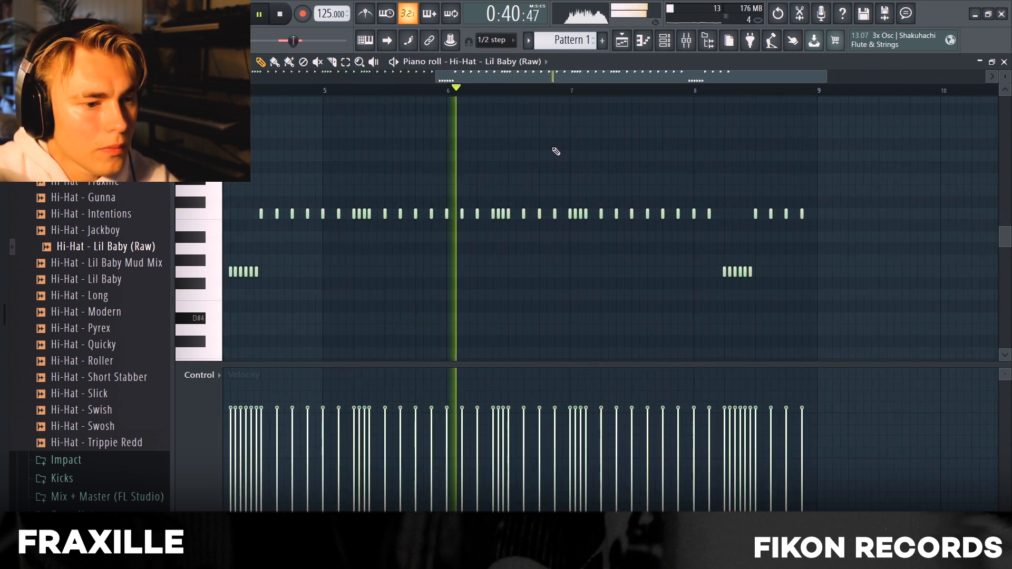
pyautogui.scroll(2, 584, 167)
pyautogui.press('space')
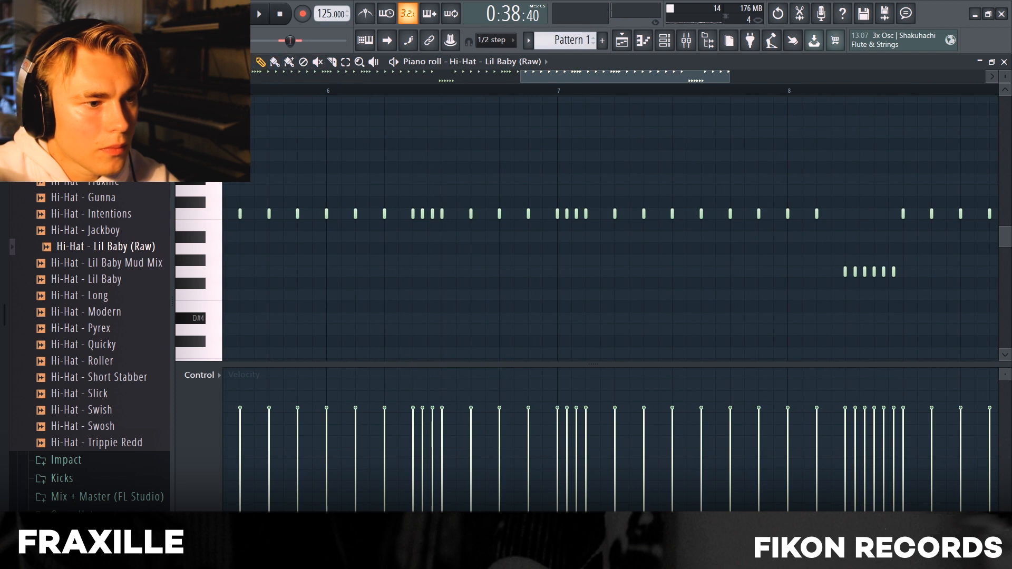
pyautogui.click(210, 62)
pyautogui.click(226, 157)
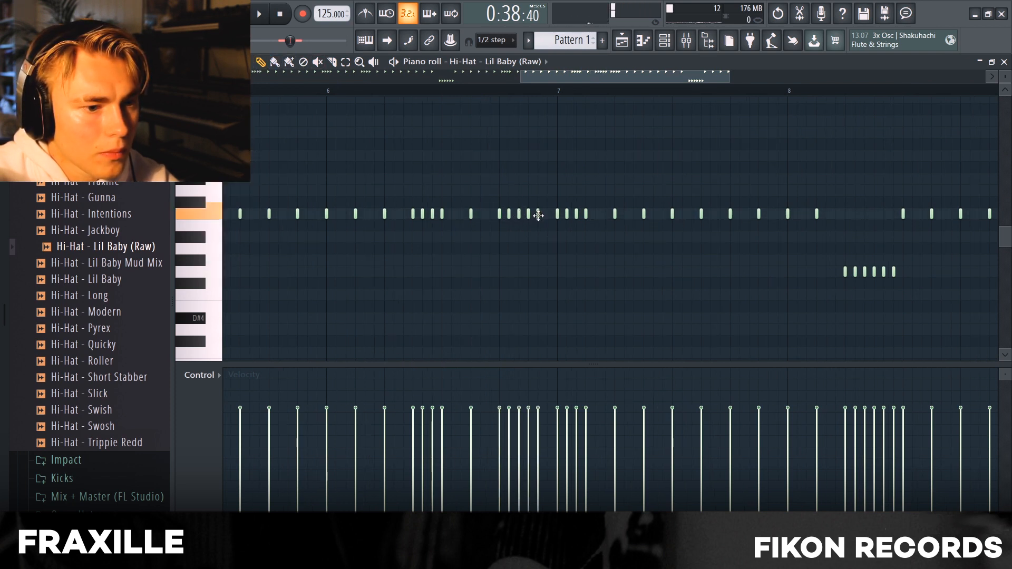
pyautogui.scroll(-3, 380, 133)
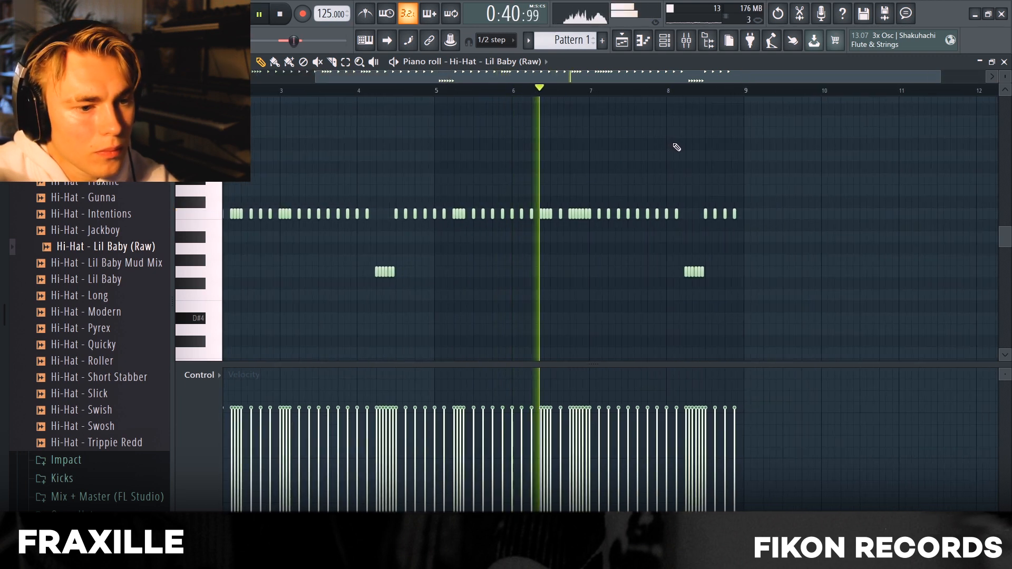
pyautogui.press('space')
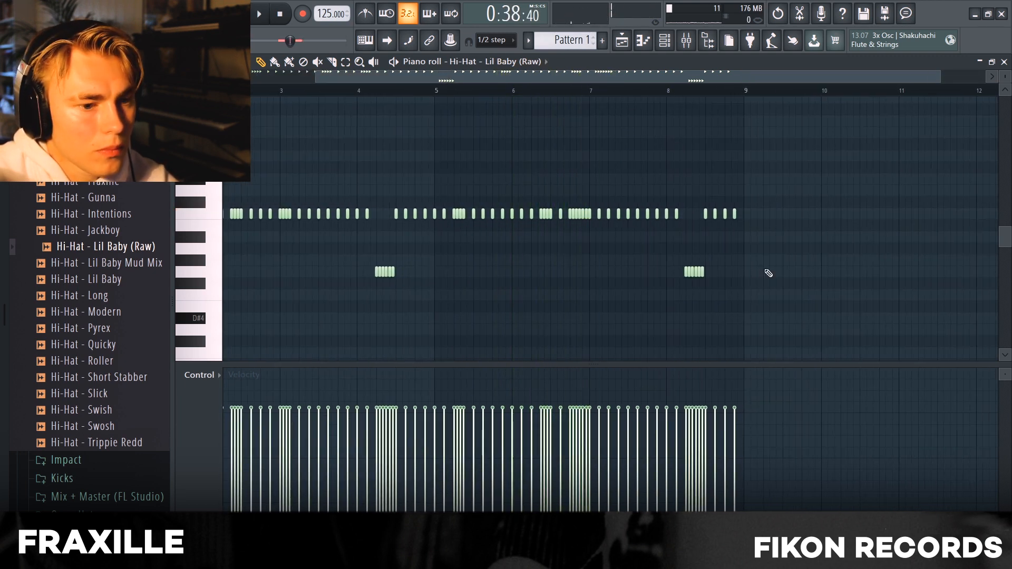
# Step: Delete the low G4 roll in bar 8 and put regular C5 hits with a short mid-bar roll in its place
pyautogui.rightClick(685, 272)
pyautogui.scroll(3, 716, 266)
pyautogui.press('space')
pyautogui.click(616, 213)
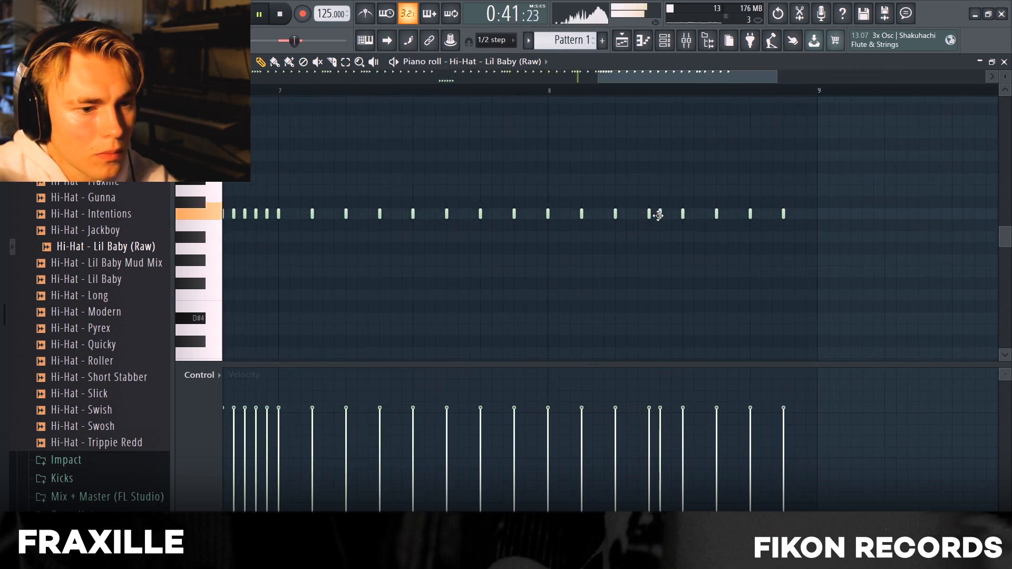
pyautogui.scroll(-3, 601, 248)
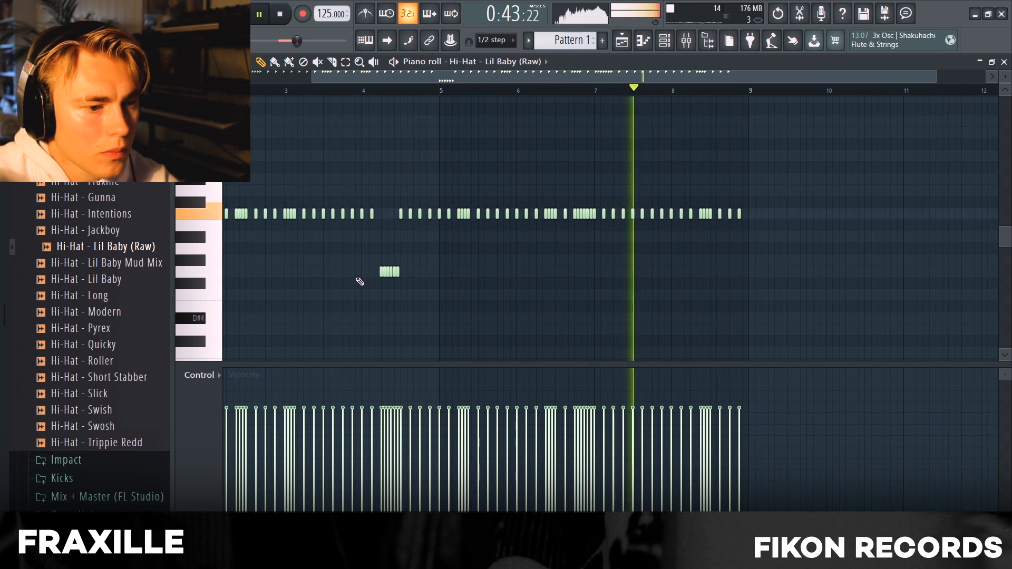
# Step: Slope the note velocities downward on the low roll in bar 4 and on the long roll leading into bar 7
pyautogui.moveTo(360, 275); pyautogui.dragTo(404, 298)
pyautogui.moveTo(381, 386); pyautogui.dragTo(398, 425)
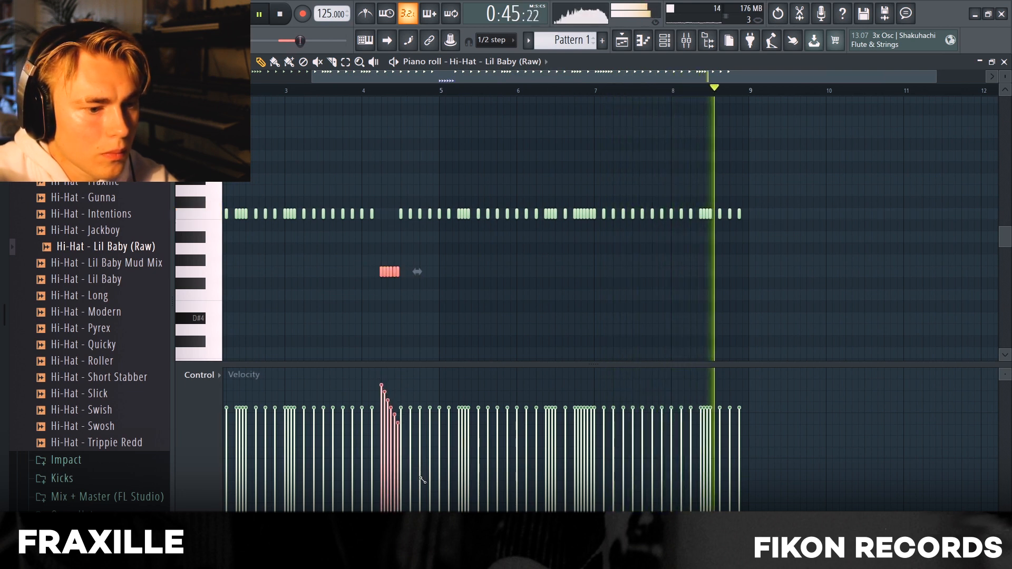
pyautogui.press('space')
pyautogui.click(511, 278)
pyautogui.moveTo(451, 288); pyautogui.dragTo(362, 255)
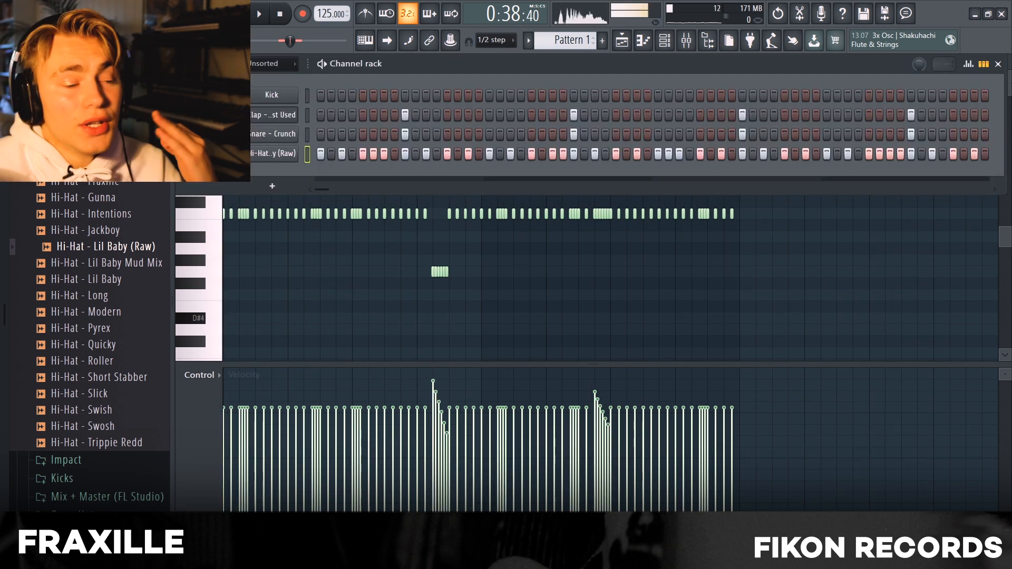
# Step: Load 808 - Spinz Distorted from the drum kit's 808 folder as a new channel
pyautogui.scroll(2, 87, 369)
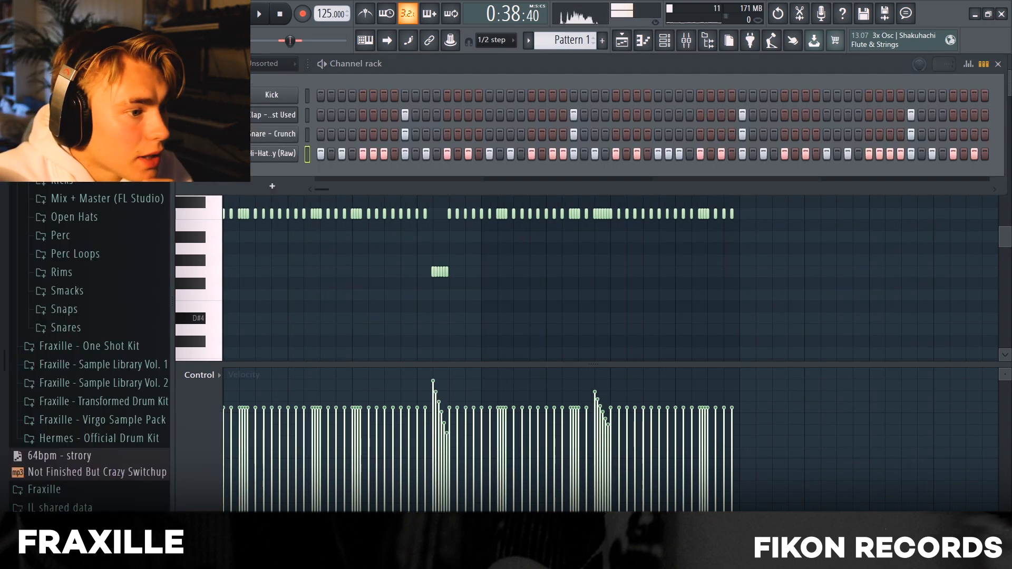
pyautogui.scroll(6, 100, 185)
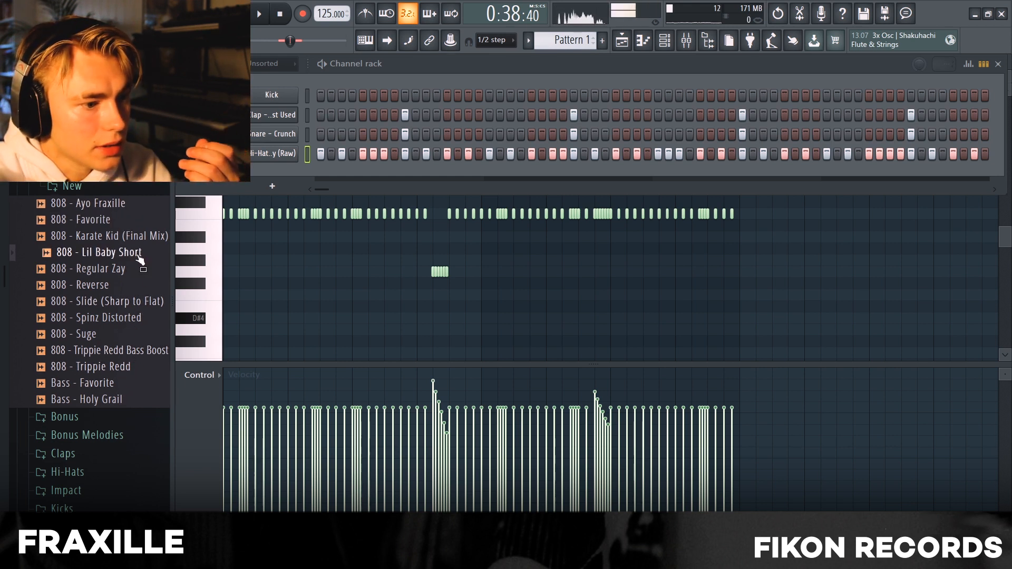
pyautogui.moveTo(123, 323); pyautogui.dragTo(319, 167)
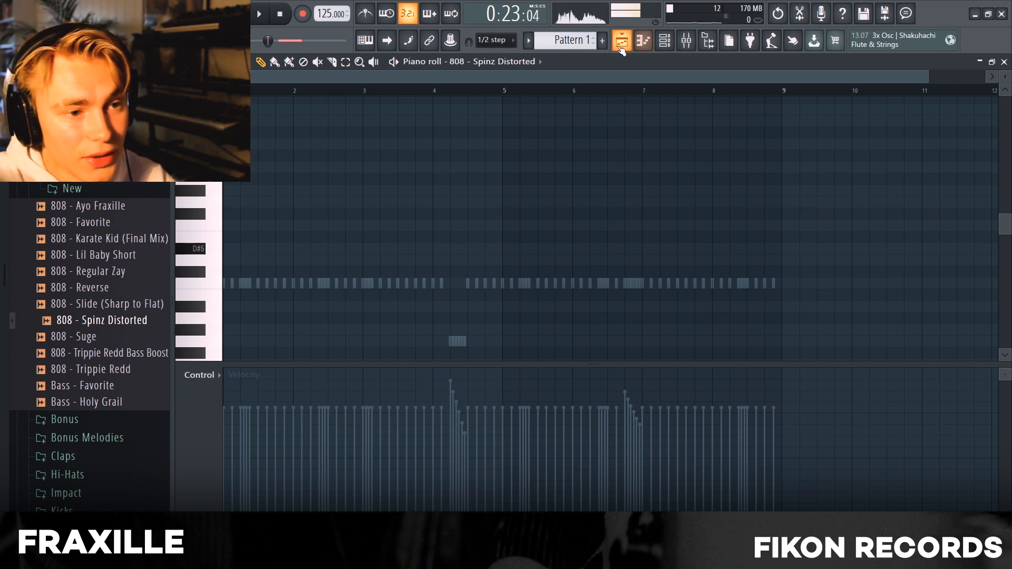
# Step: Place three D#5 notes across bar 1 for the 808 - Spinz Distorted channel, with playback starting from bar 17
pyautogui.press('F5')
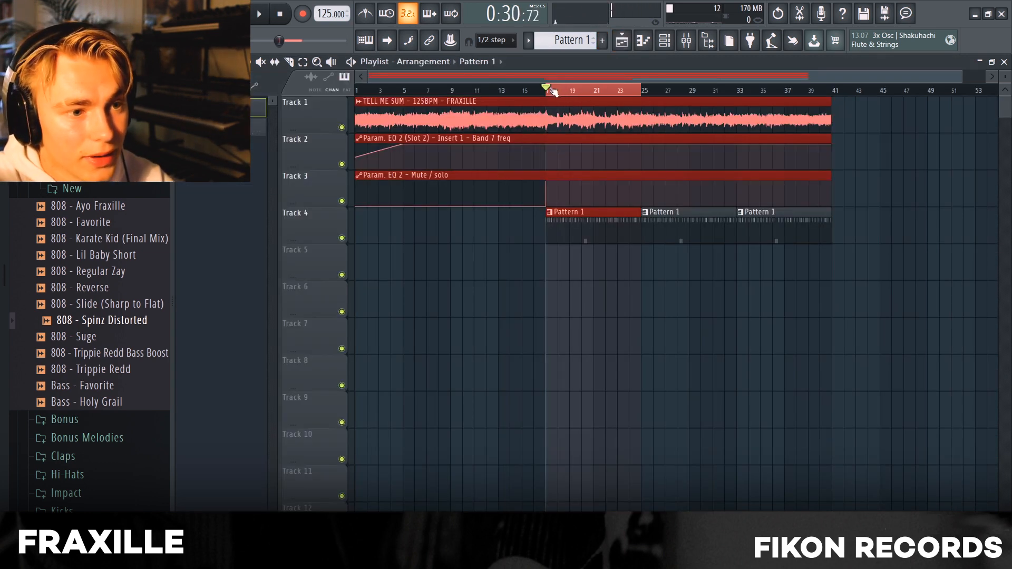
pyautogui.click(643, 42)
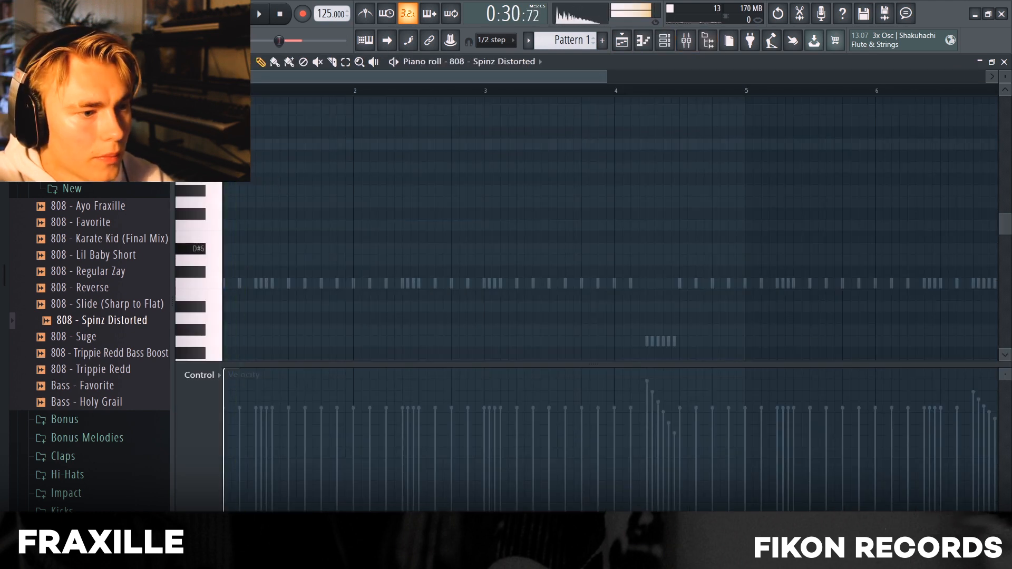
pyautogui.press('space')
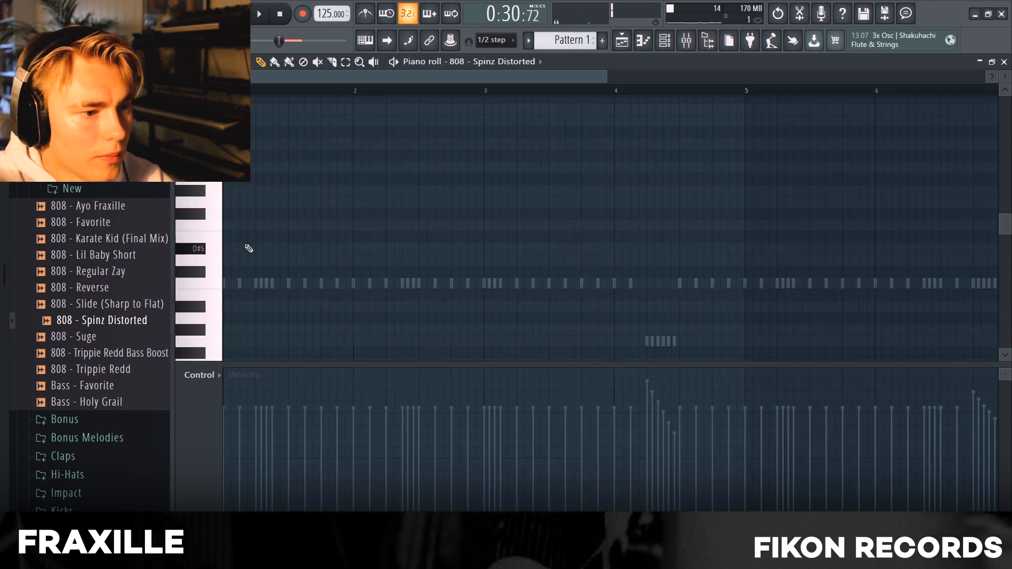
pyautogui.press('space')
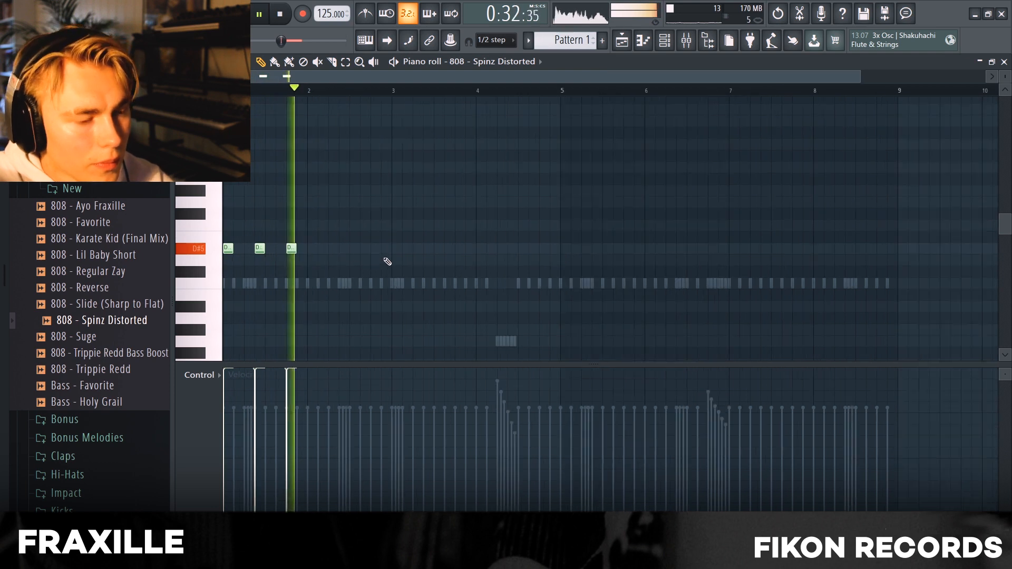
# Step: Place three C#5 808 notes across bar 3 and two more in bar 4
pyautogui.scroll(-2, 387, 261)
pyautogui.scroll(1, 388, 262)
pyautogui.scroll(-1, 387, 262)
pyautogui.scroll(1, 388, 262)
pyautogui.click(358, 273)
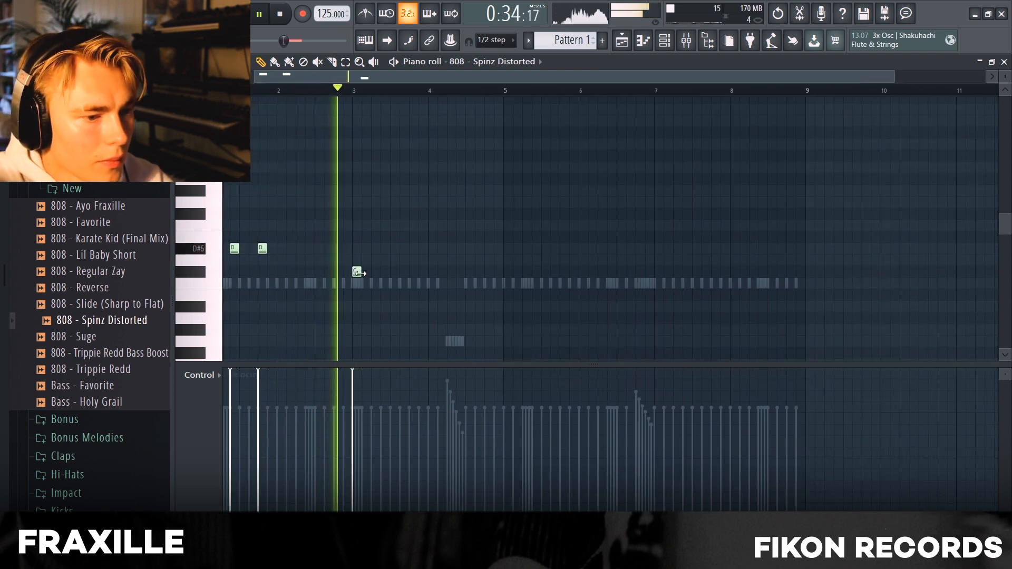
pyautogui.click(385, 271)
pyautogui.click(414, 272)
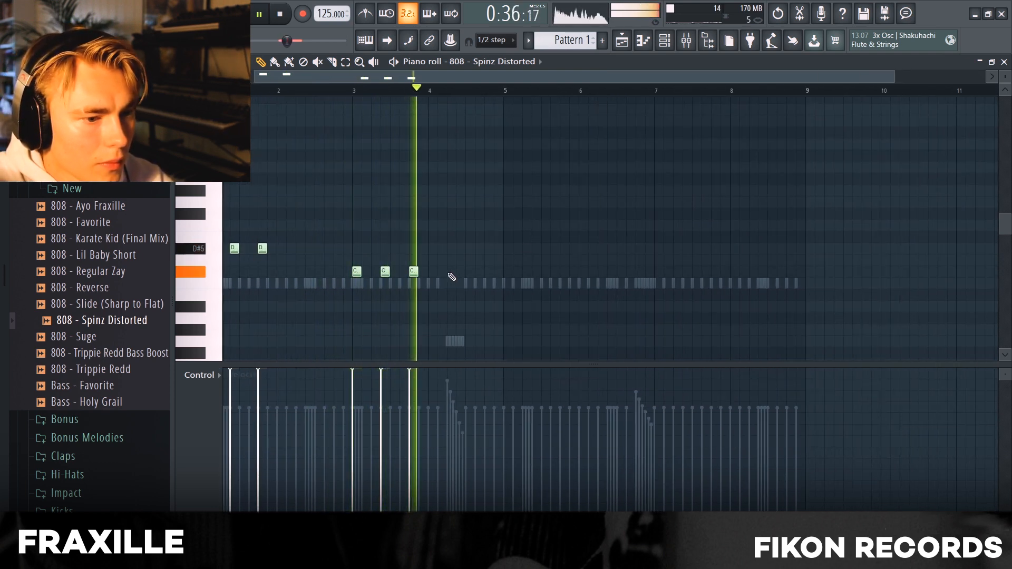
pyautogui.click(451, 272)
pyautogui.click(479, 271)
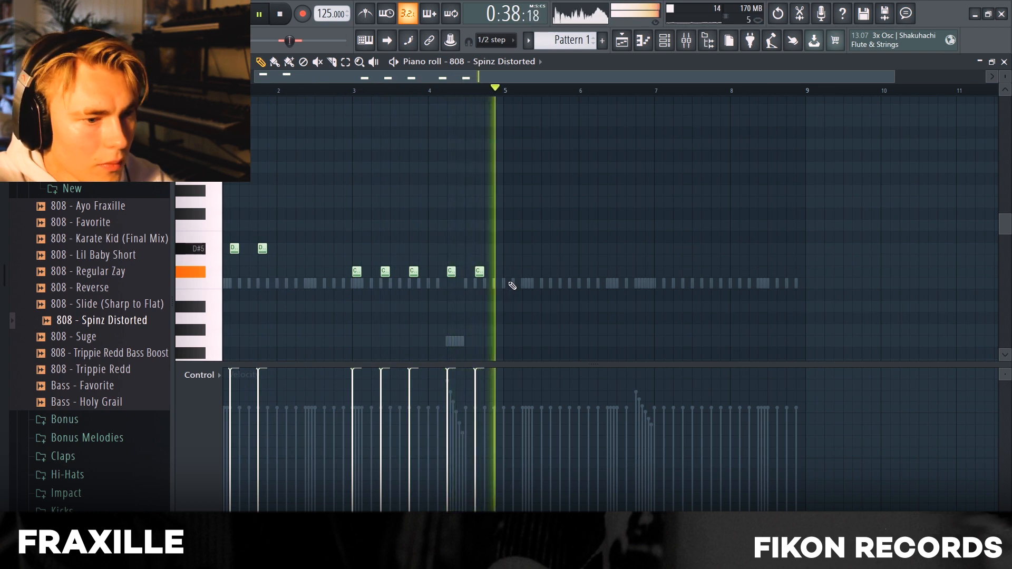
# Step: Place three B4 notes across bar 5 for the 808 bass line
pyautogui.press('space')
pyautogui.click(508, 295)
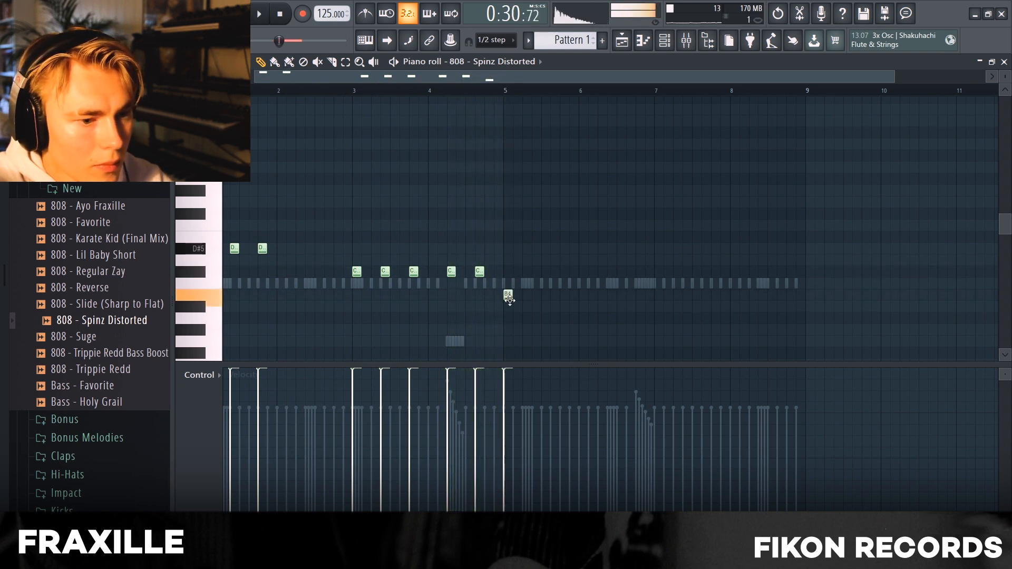
pyautogui.click(514, 93)
pyautogui.click(537, 294)
pyautogui.click(565, 294)
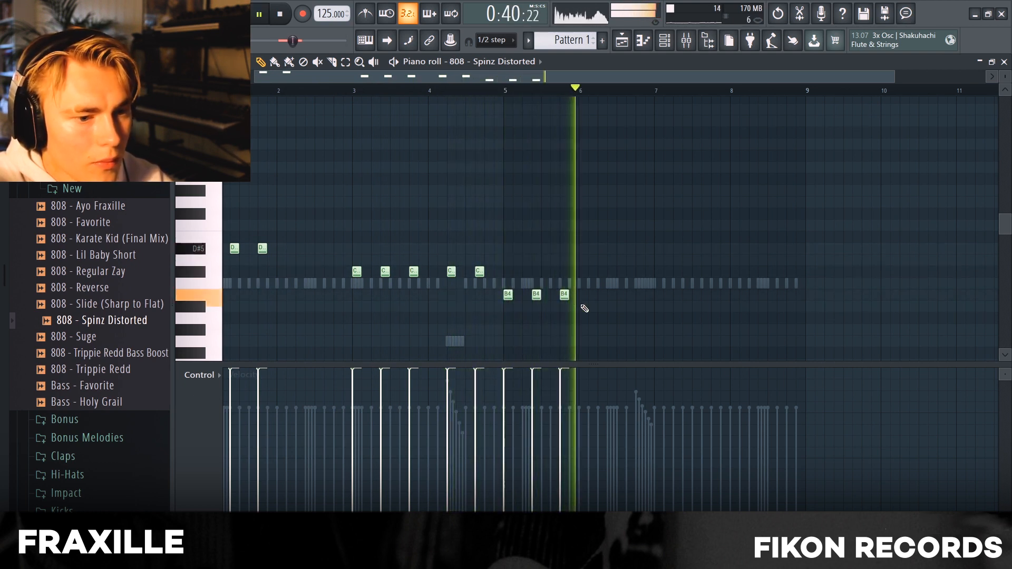
# Step: Place three A#4 notes across bar 7 for the 808 bass line
pyautogui.click(658, 306)
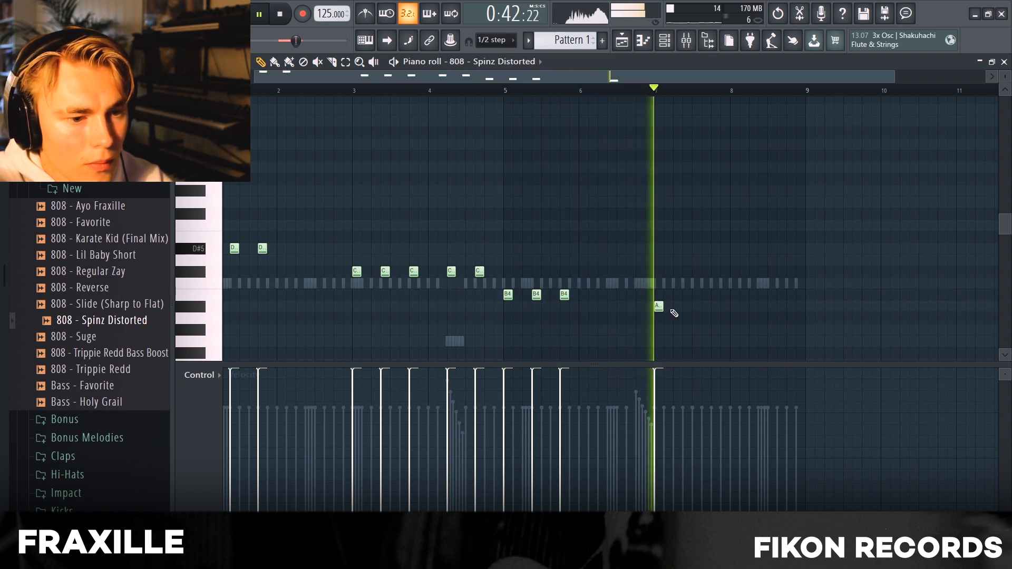
pyautogui.click(687, 306)
pyautogui.click(716, 307)
pyautogui.scroll(1, 757, 319)
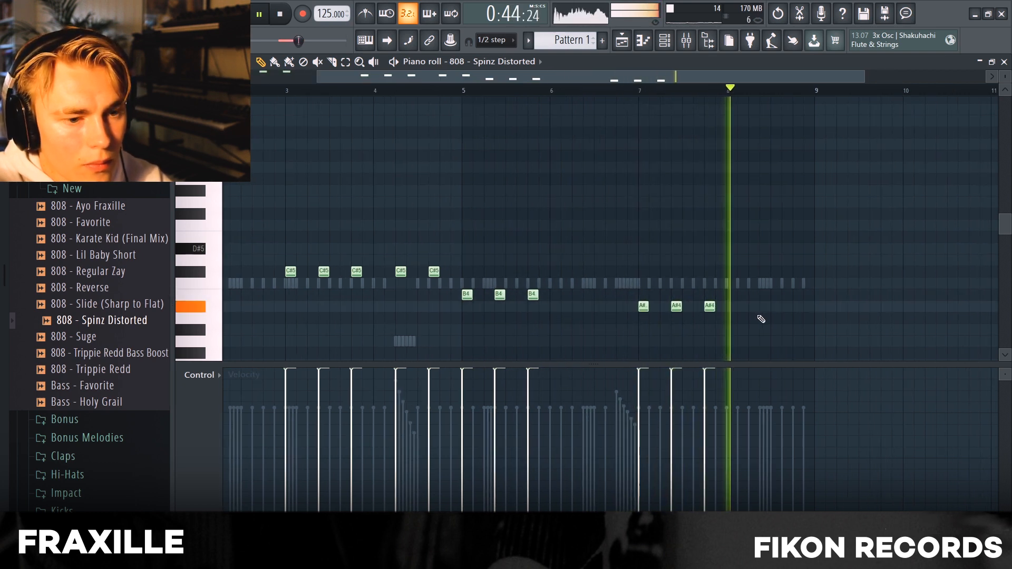
# Step: Add a quick 808 run of F5, G#5 and F#5 at the end of bar 4 and play it back
pyautogui.press('space')
pyautogui.scroll(2, 451, 234)
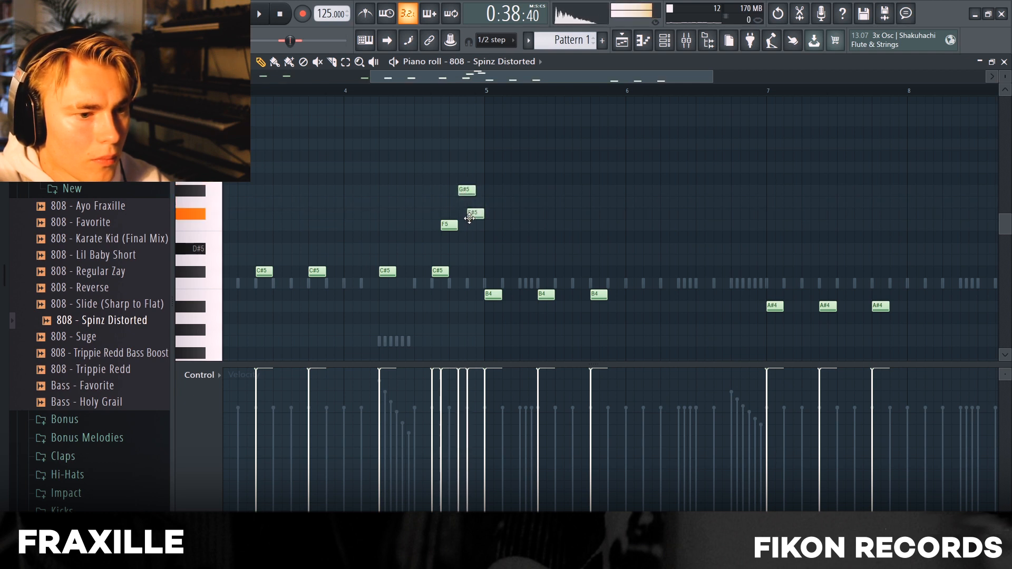
pyautogui.press('space')
pyautogui.press('space')
pyautogui.click(374, 91)
pyautogui.press('space')
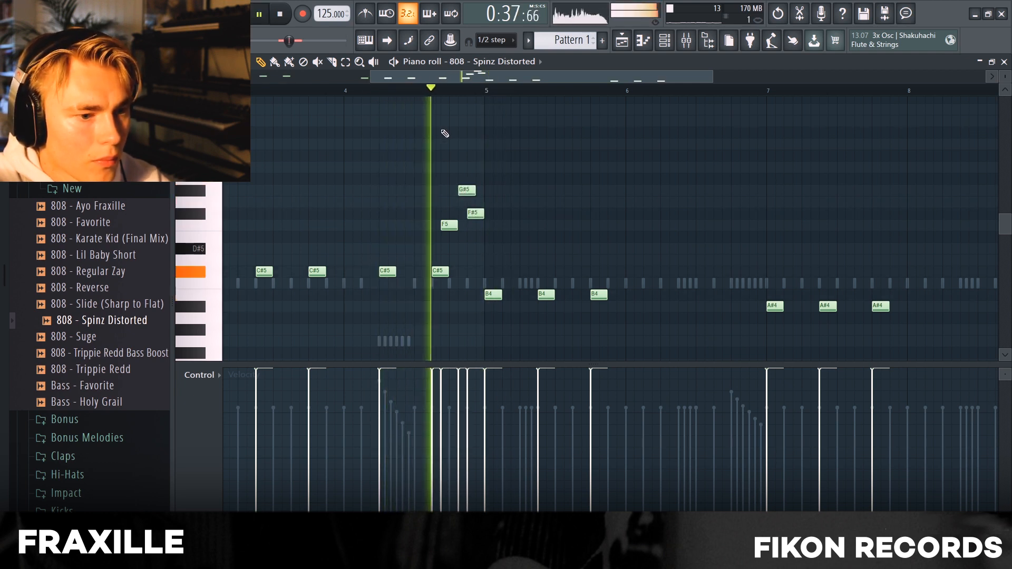
pyautogui.scroll(-2, 445, 134)
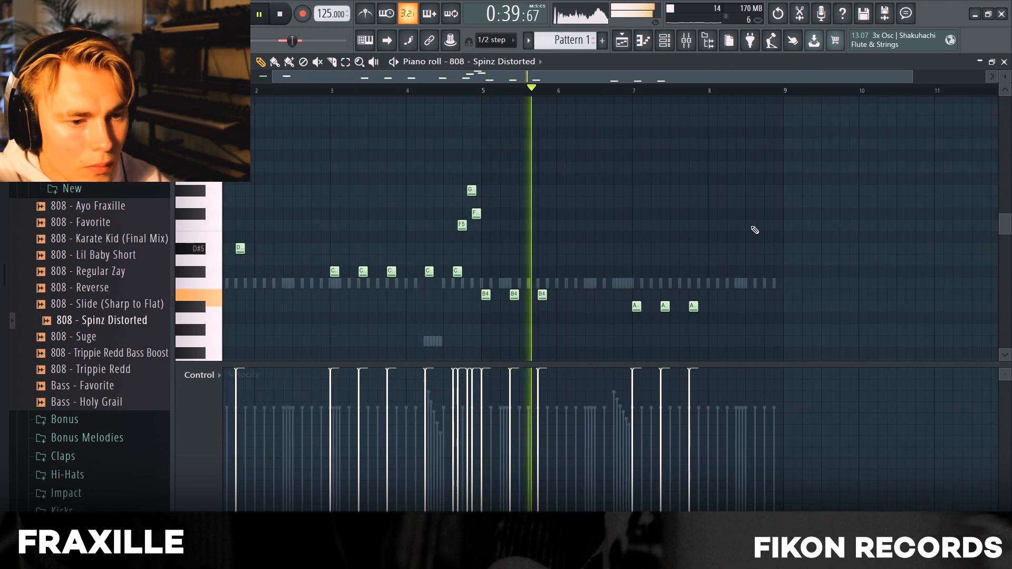
# Step: Place a series of closely spaced G#5 808 notes at the end of bar 8
pyautogui.scroll(2, 762, 221)
pyautogui.click(759, 191)
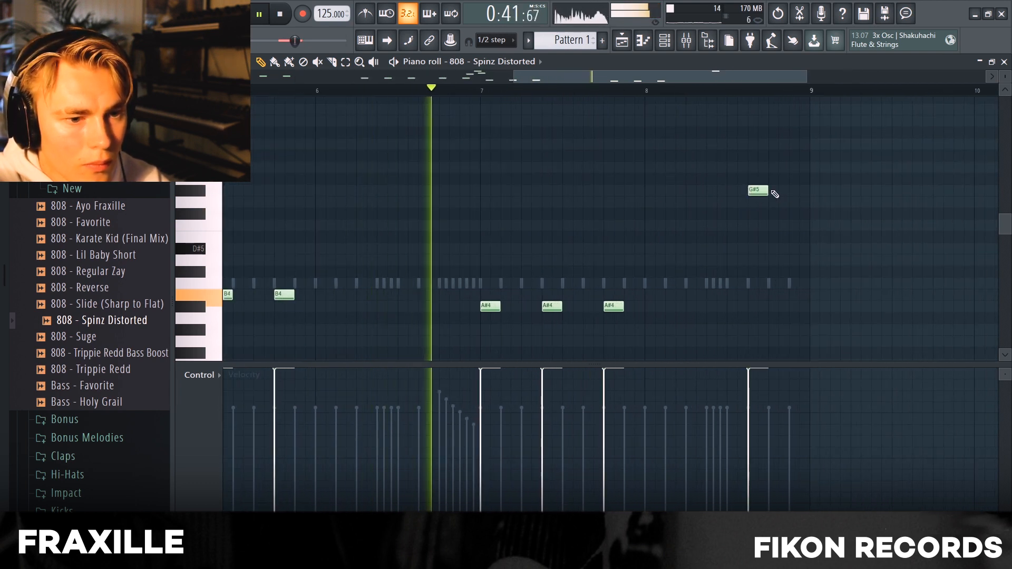
pyautogui.click(763, 191)
pyautogui.click(784, 191)
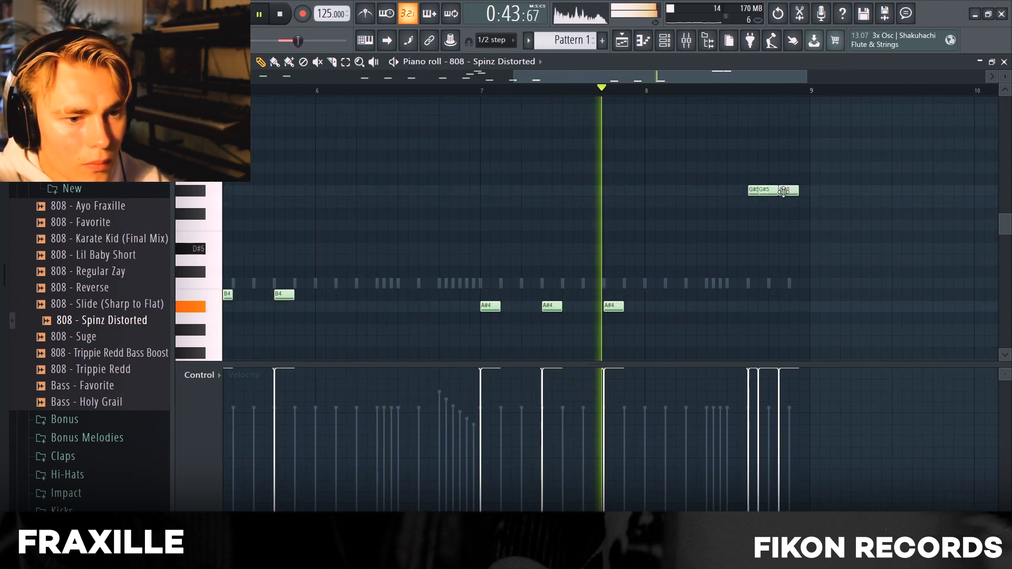
# Step: Lengthen the 808 notes to fill the gaps between them and raise the bar 8 run to A#5
pyautogui.scroll(-2, 785, 242)
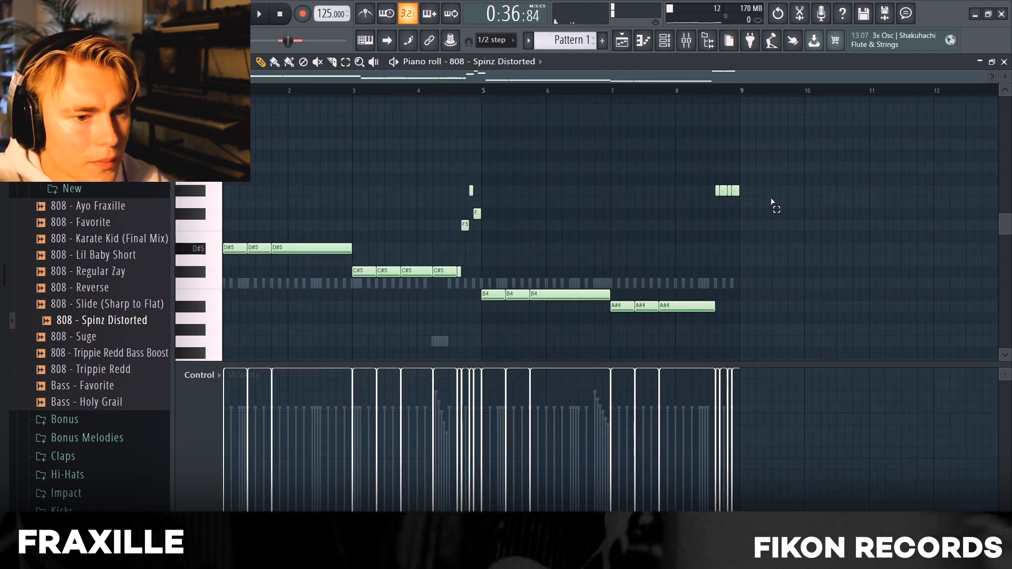
pyautogui.moveTo(775, 205); pyautogui.dragTo(703, 192)
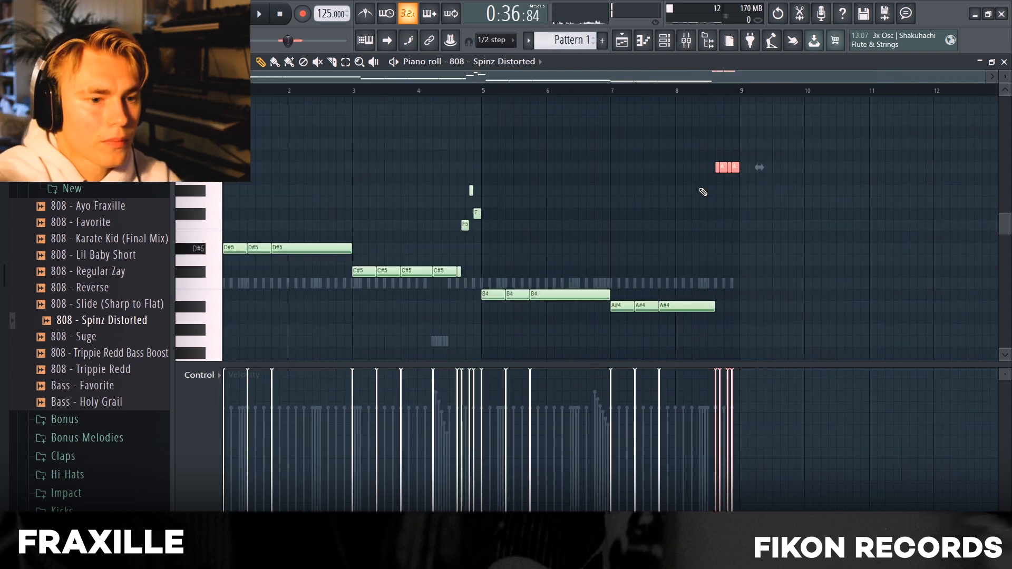
pyautogui.press('space')
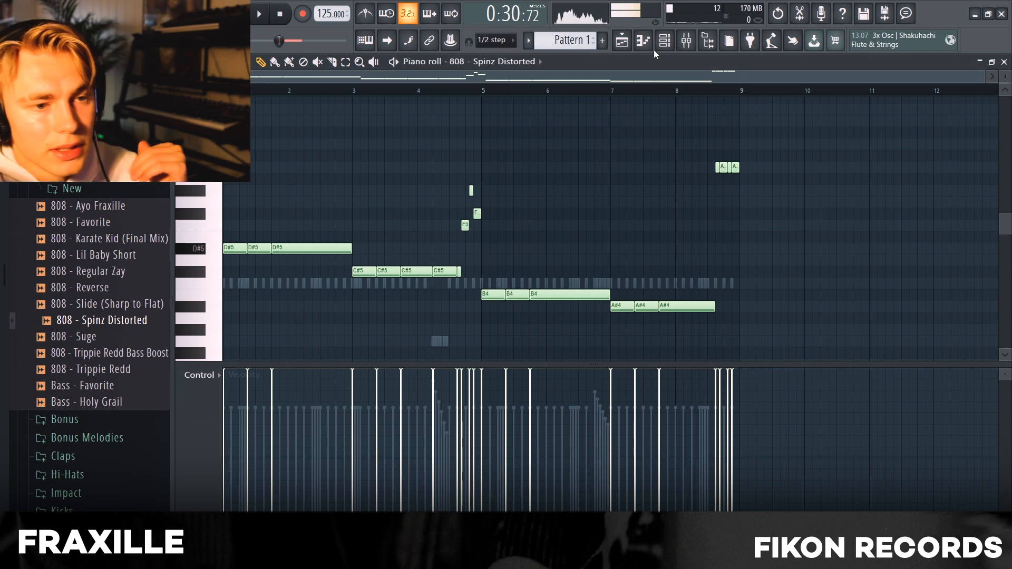
# Step: Add a second 808 - Spinz Distorted channel with its sample reversed, shortened and faded in
pyautogui.click(664, 41)
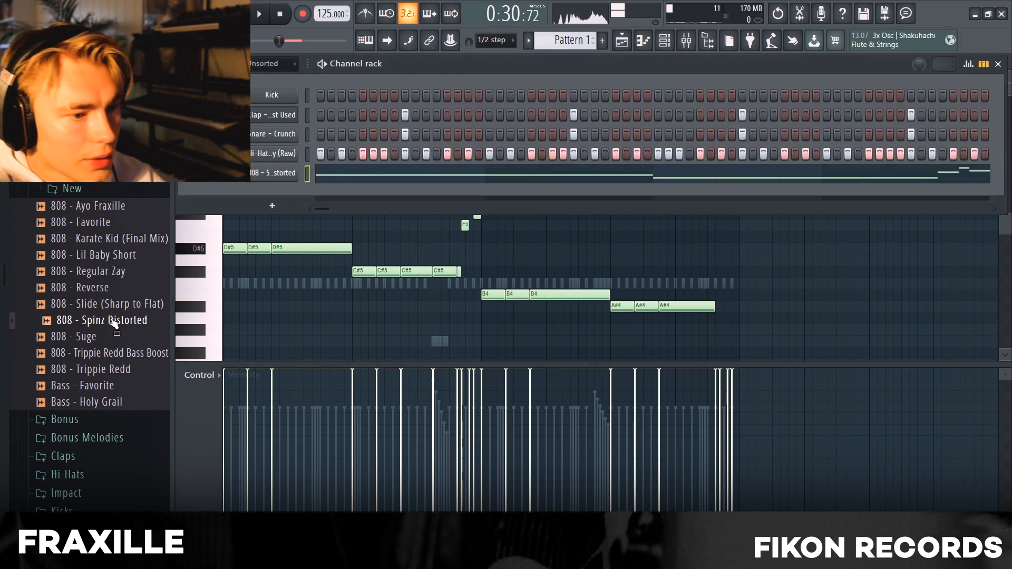
pyautogui.moveTo(268, 189); pyautogui.dragTo(269, 193)
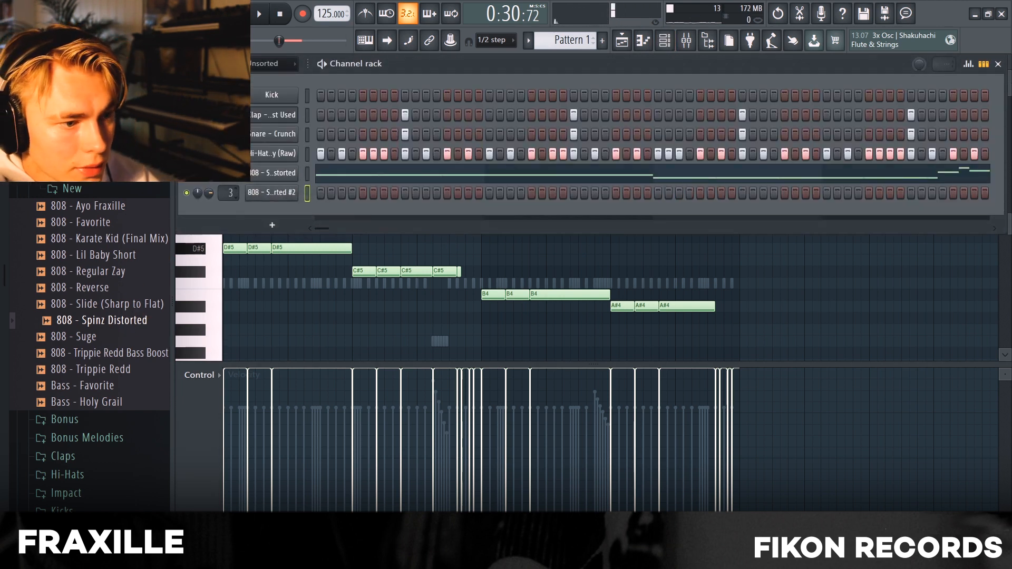
pyautogui.click(285, 194)
pyautogui.click(417, 279)
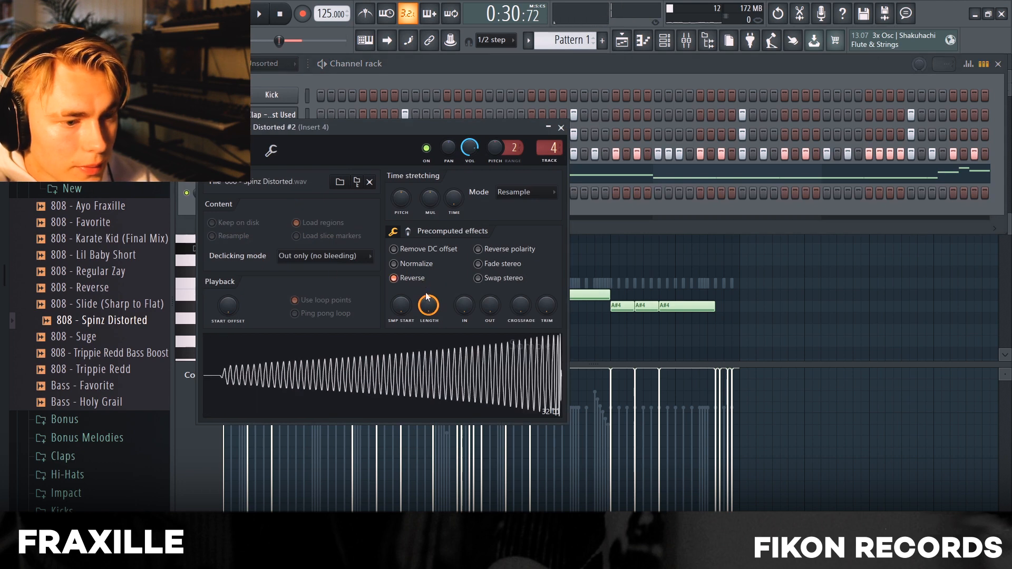
pyautogui.moveTo(428, 305); pyautogui.dragTo(428, 358)
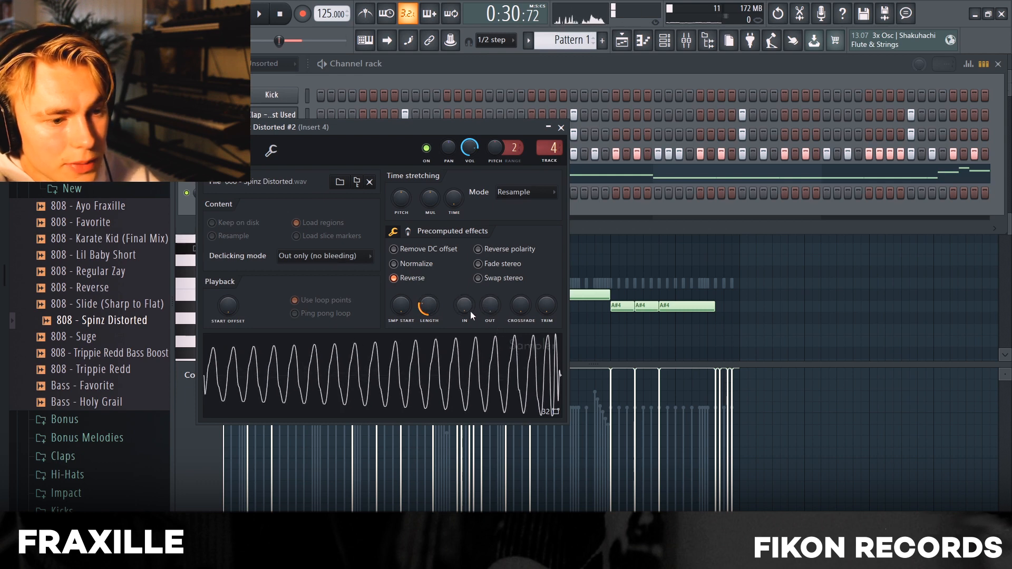
pyautogui.moveTo(471, 315); pyautogui.dragTo(470, 309)
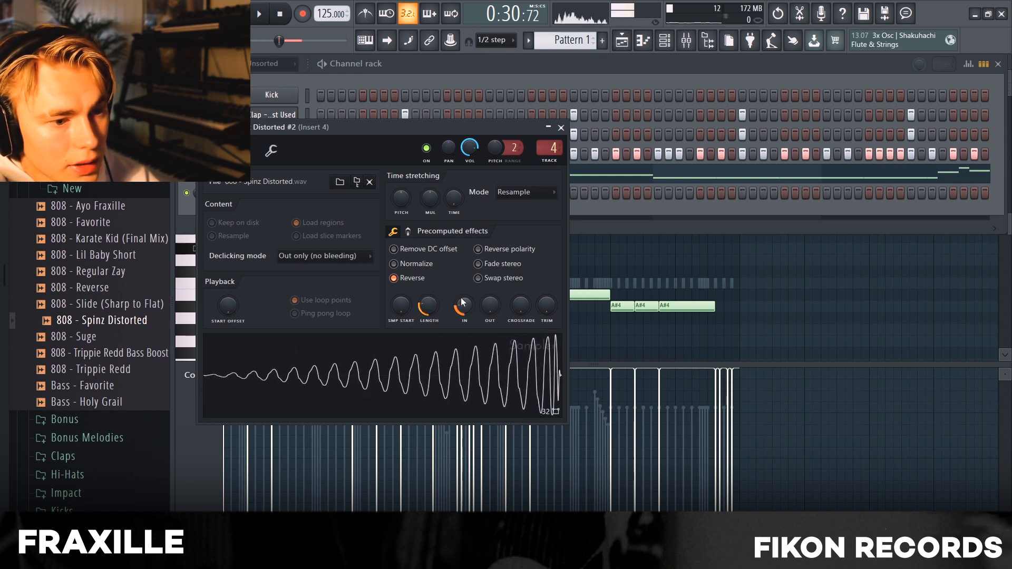
# Step: Place a one-beat B4 note leading into bar 7 for the reversed 808, play it back and lower its velocity slightly
pyautogui.press('F7')
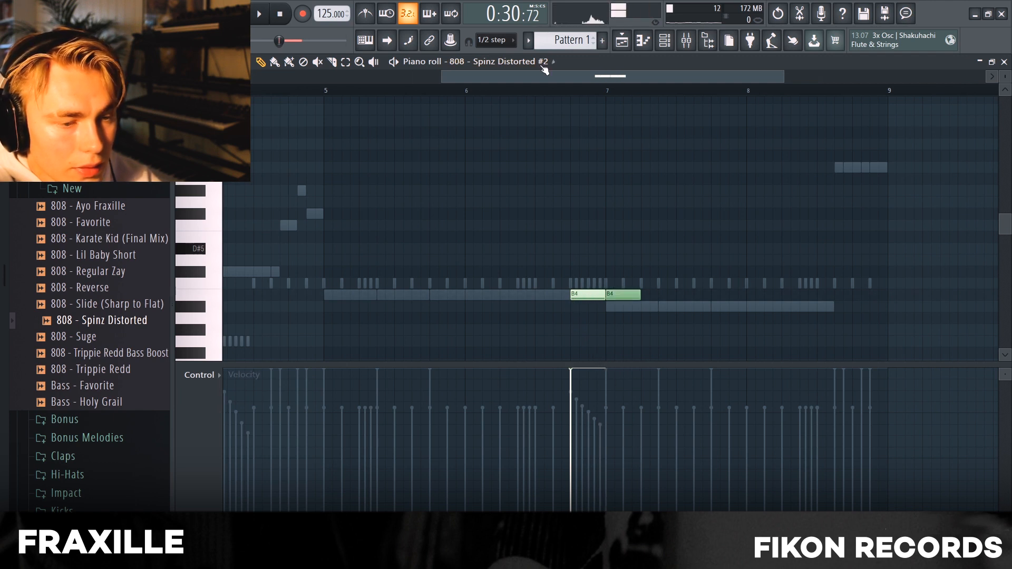
pyautogui.press('space')
pyautogui.press('space')
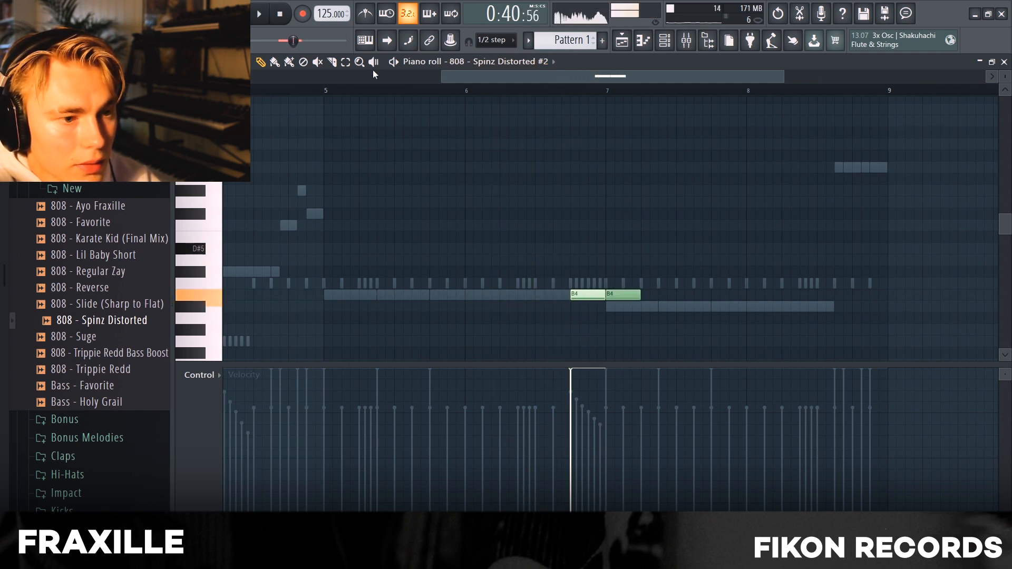
pyautogui.click(381, 98)
pyautogui.press('space')
pyautogui.rightClick(390, 100)
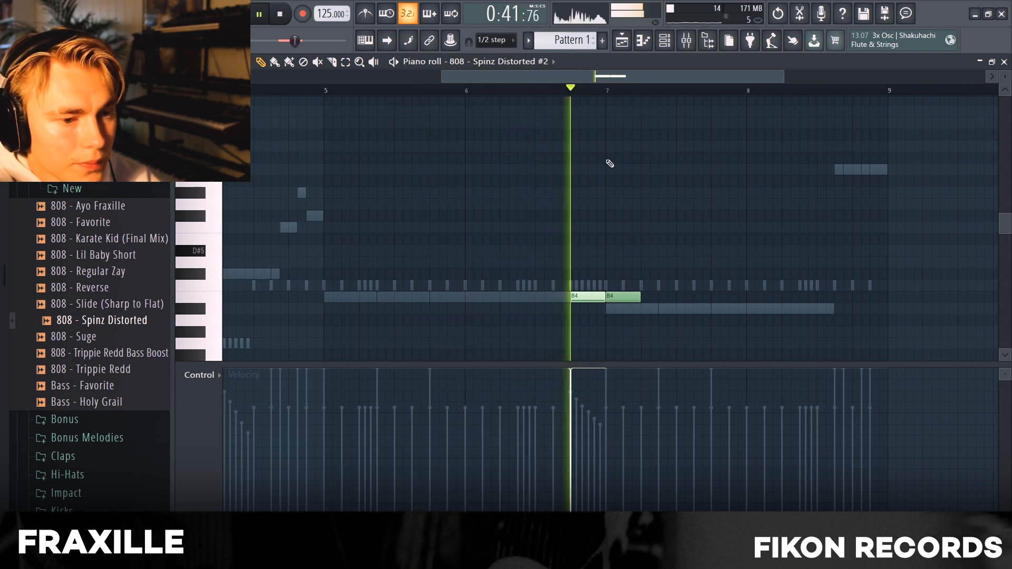
pyautogui.scroll(-3, 659, 227)
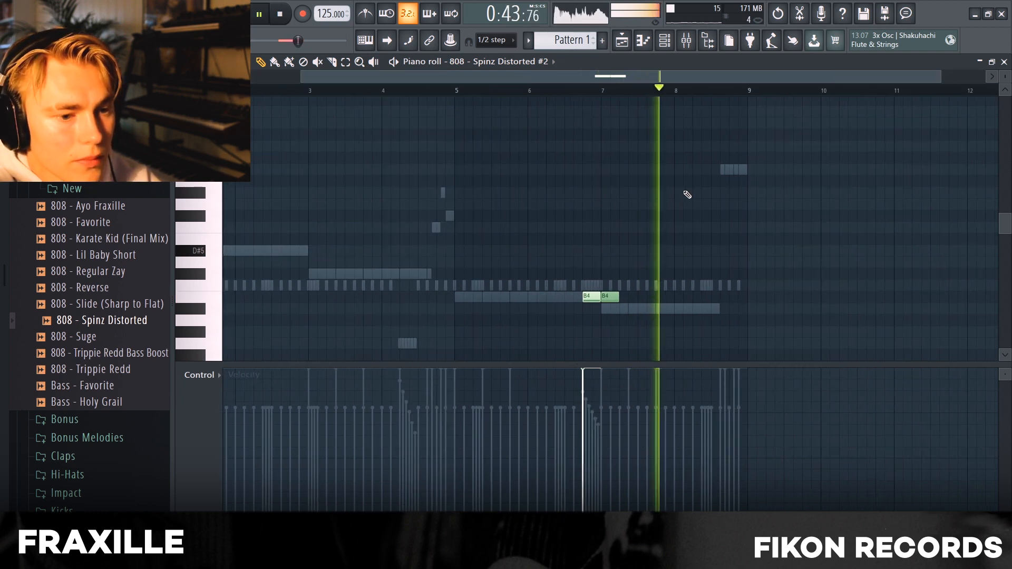
pyautogui.press('space')
# Step: Load Opener Hat - 1 from the Open Hats folder, route it to mixer track 5 and trigger it on the first step
pyautogui.press('F6')
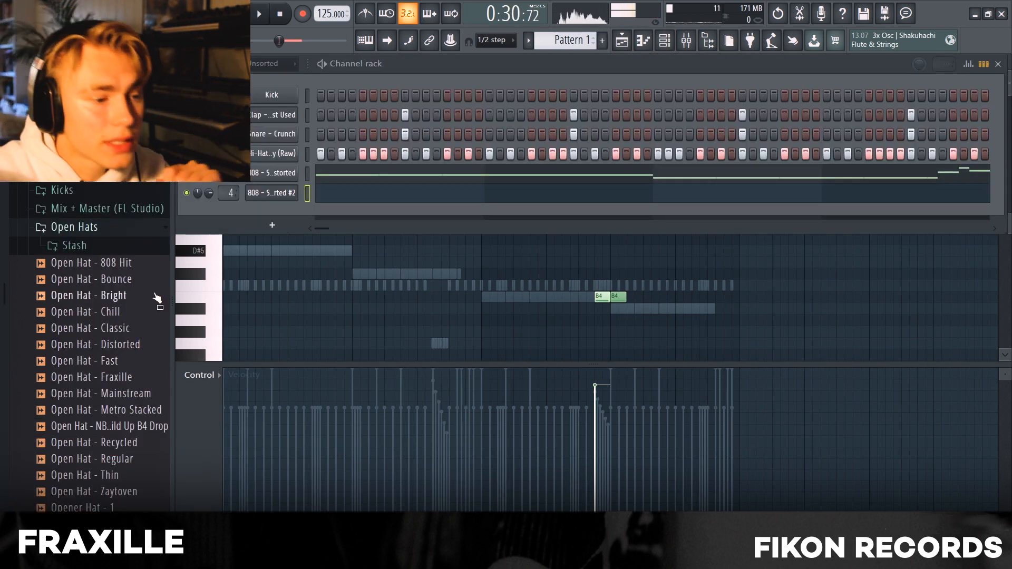
pyautogui.scroll(-4, 158, 339)
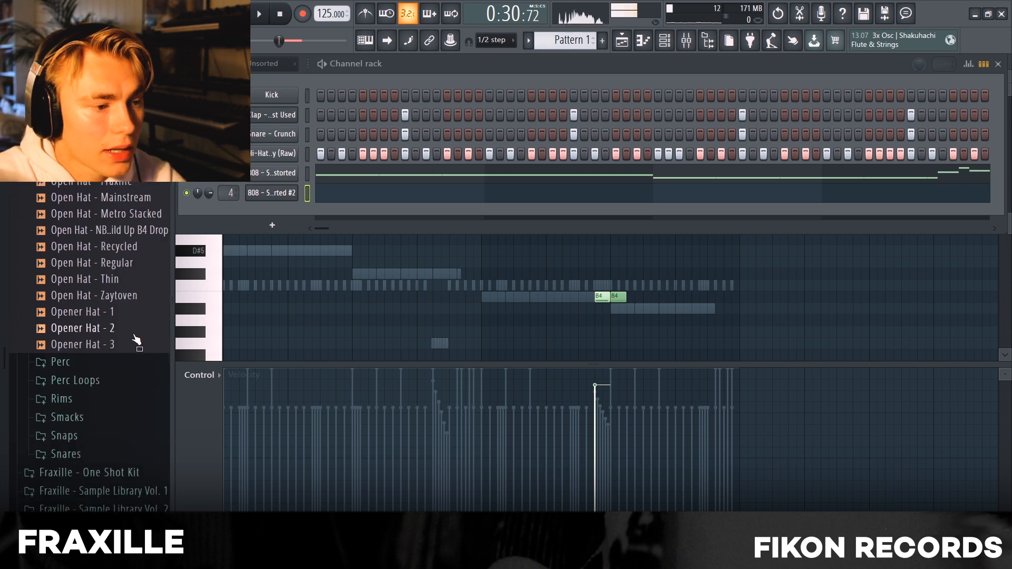
pyautogui.scroll(2, 132, 348)
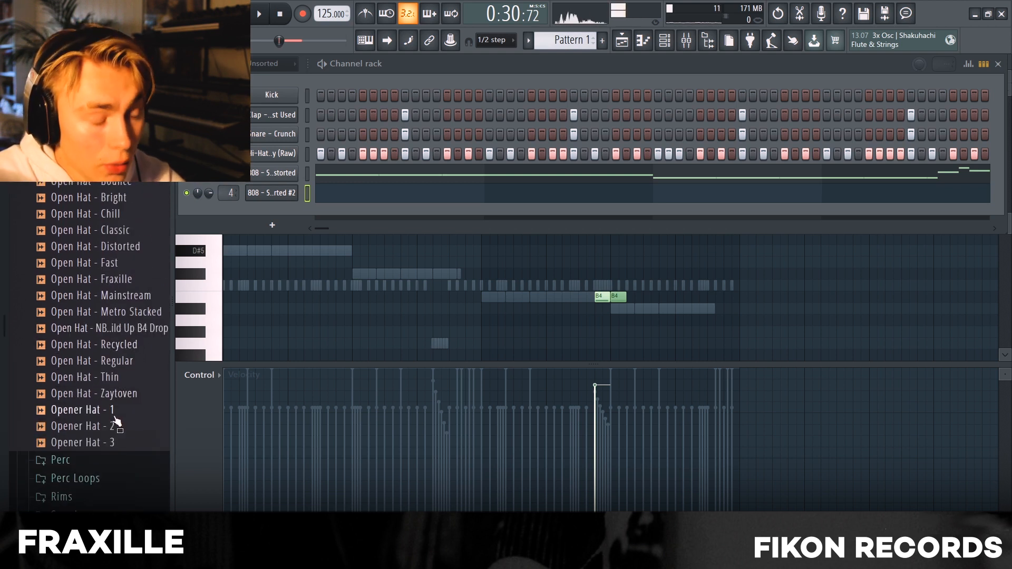
pyautogui.moveTo(115, 422); pyautogui.dragTo(252, 210)
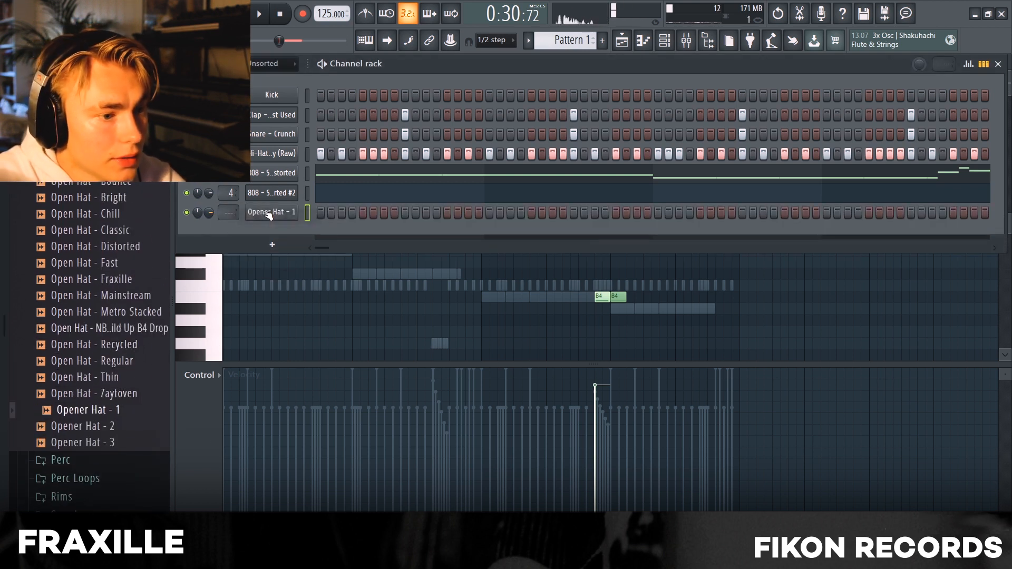
pyautogui.press('Escape')
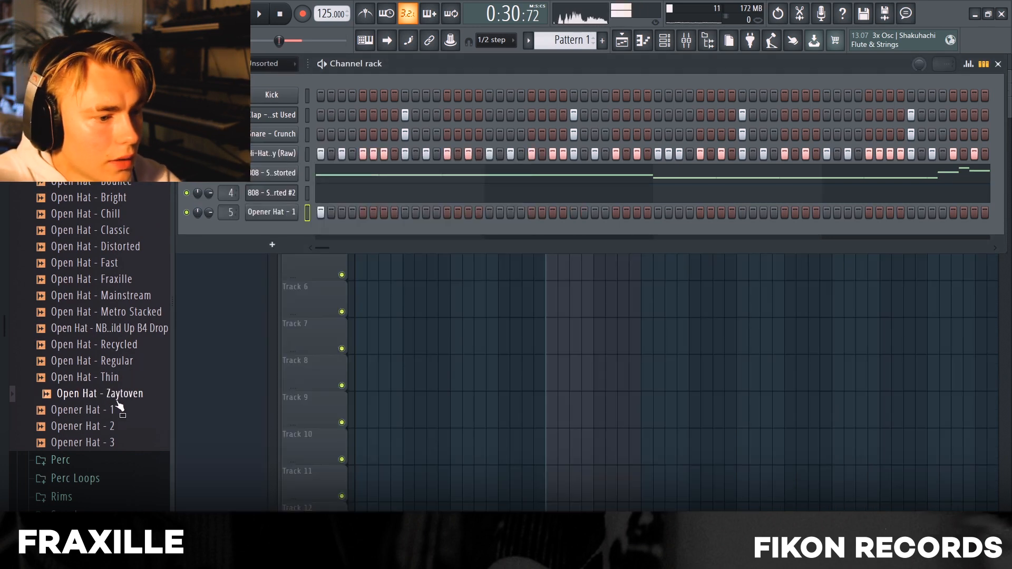
# Step: Load Open Hat - Zaytoven on mixer track 5 and place a C5 note on beat 4 of bar 1
pyautogui.moveTo(284, 224); pyautogui.dragTo(238, 232)
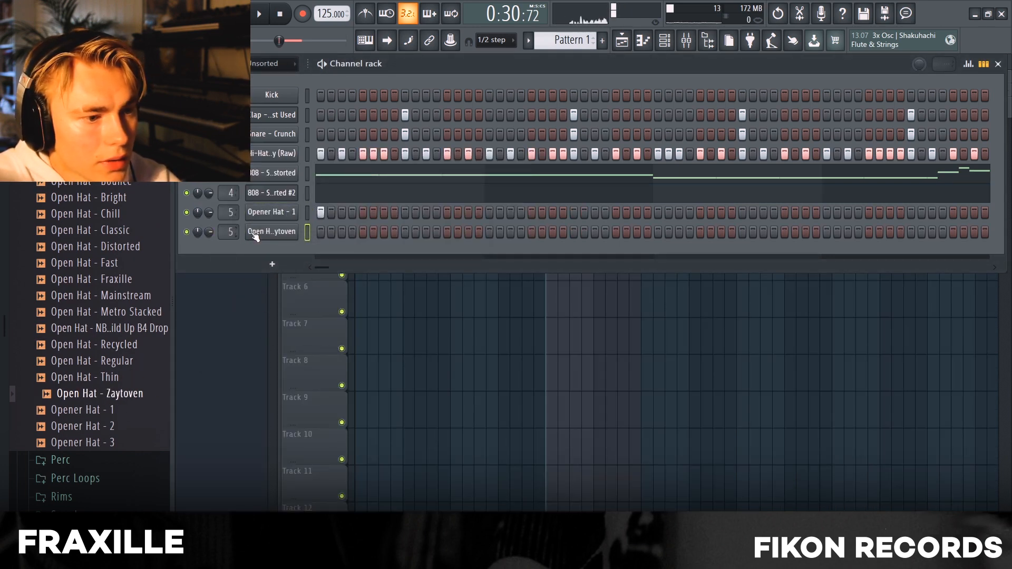
pyautogui.rightClick(254, 234)
pyautogui.click(338, 230)
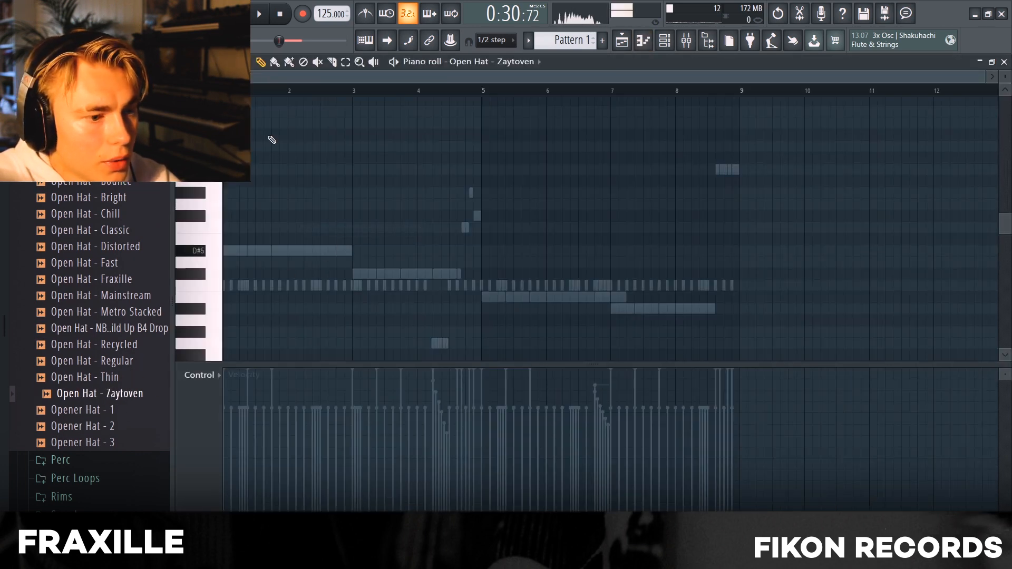
pyautogui.click(271, 285)
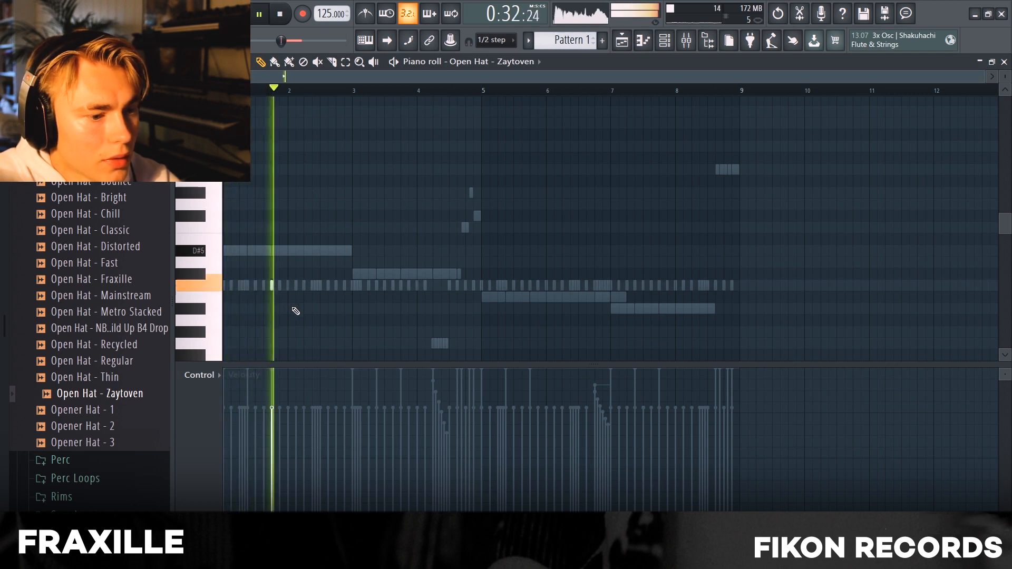
# Step: Duplicate the two-bar Zaytoven open hat pattern three times so it runs through bar 8
pyautogui.moveTo(352, 91); pyautogui.dragTo(254, 91)
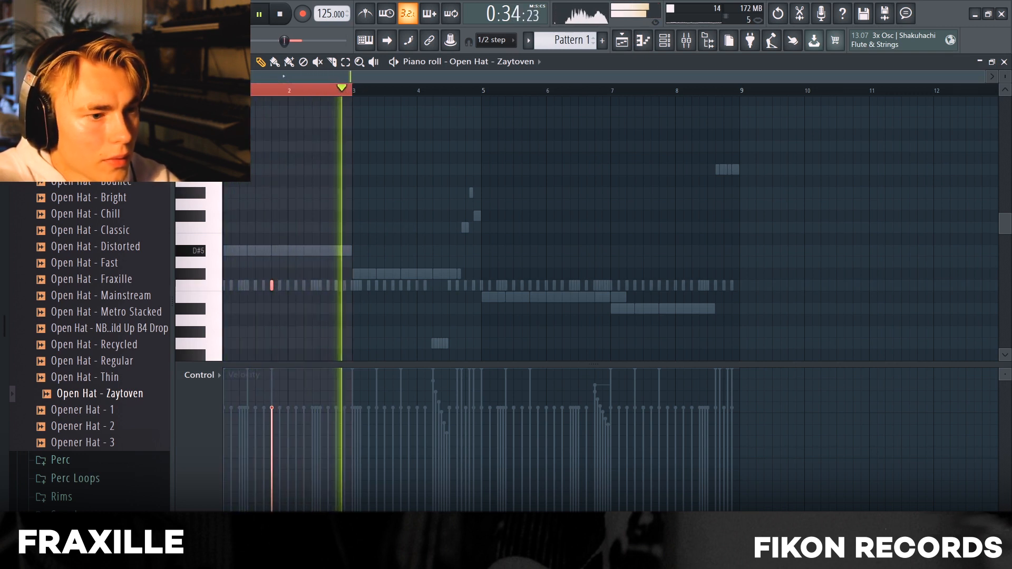
pyautogui.hotkey('ctrl', 'b')
pyautogui.hotkey('ctrl', 'b')
pyautogui.hotkey('ctrl', 'b')
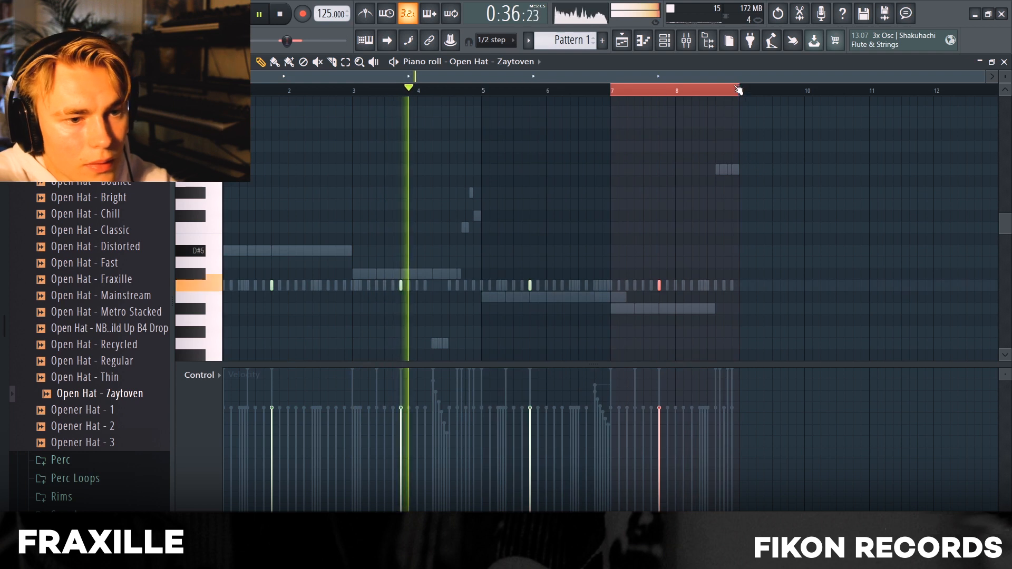
pyautogui.click(613, 97)
# Step: Load Open Hat - Metro Stacked on mixer track 5 and place a C5 note on beat 2 of bar 1
pyautogui.click(664, 40)
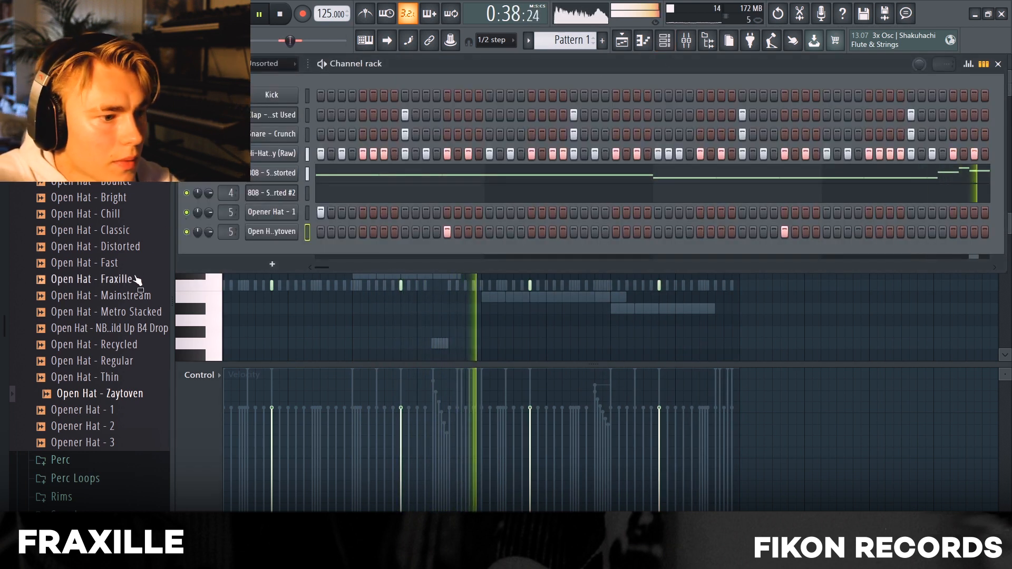
pyautogui.moveTo(137, 311); pyautogui.dragTo(253, 244)
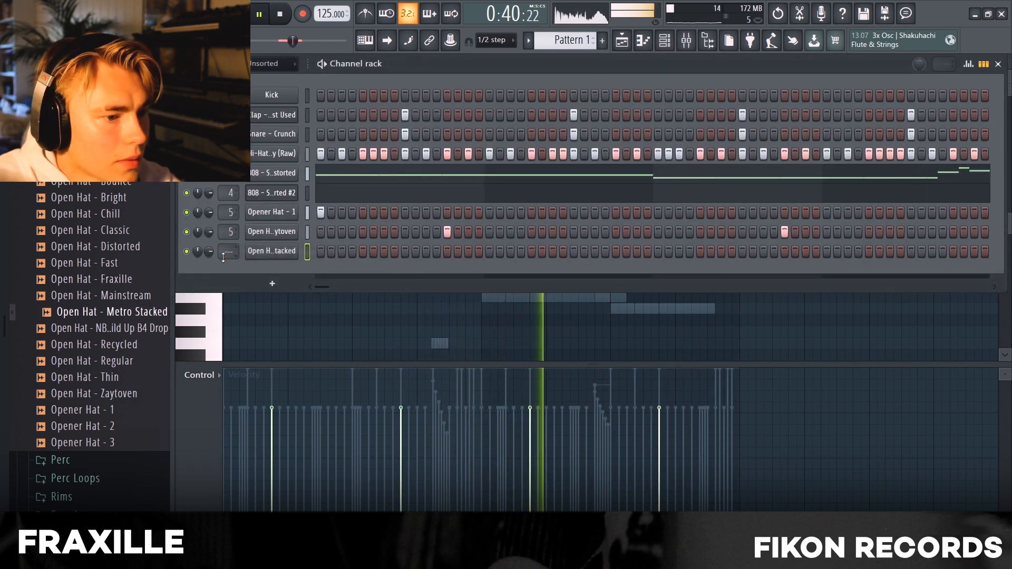
pyautogui.rightClick(285, 251)
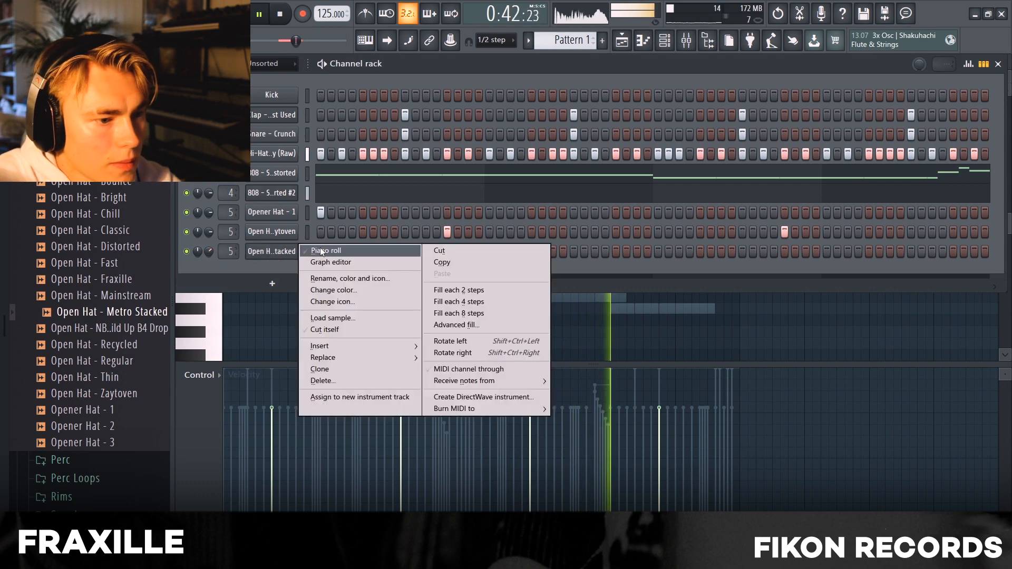
pyautogui.click(317, 251)
pyautogui.click(239, 285)
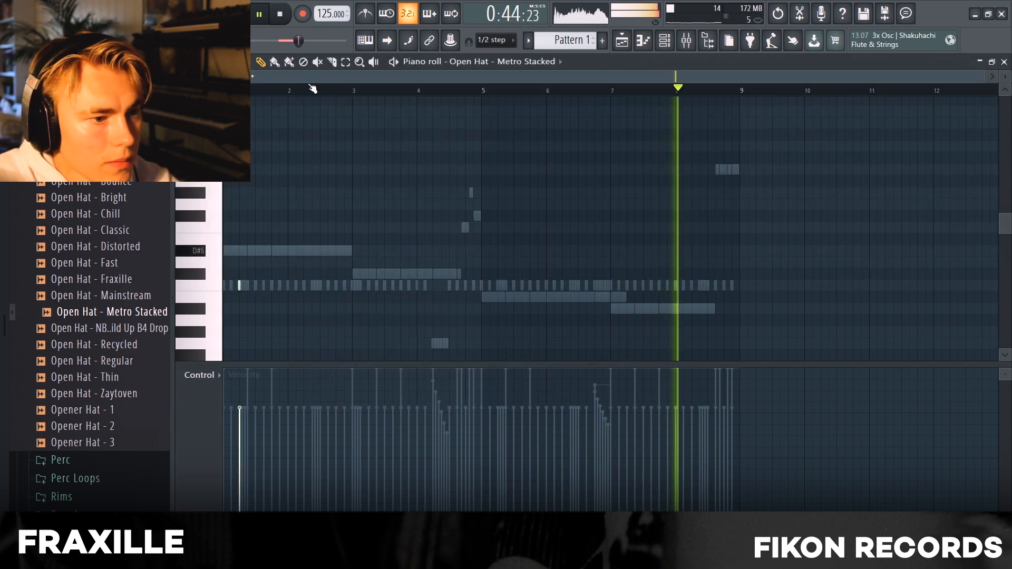
# Step: Duplicate the two-bar Open Hat - Metro Stacked pattern three times so it runs through bar 8, removing any copy beyond it
pyautogui.moveTo(352, 90); pyautogui.dragTo(276, 135)
pyautogui.hotkey('ctrl', 'b')
pyautogui.hotkey('ctrl', 'b')
pyautogui.hotkey('ctrl', 'b')
pyautogui.hotkey('ctrl', 'b')
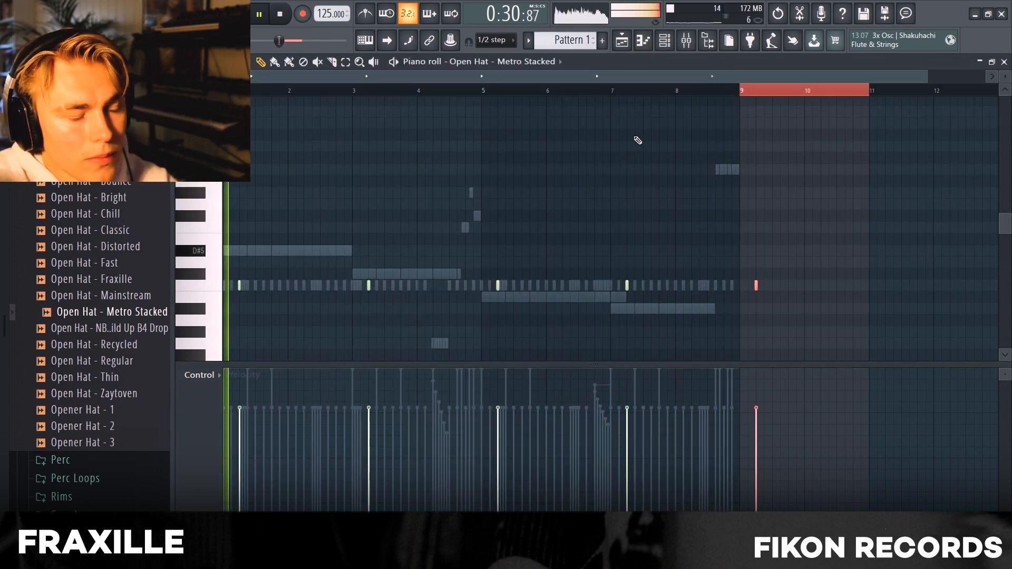
pyautogui.press('Delete')
pyautogui.moveTo(741, 91); pyautogui.dragTo(872, 99)
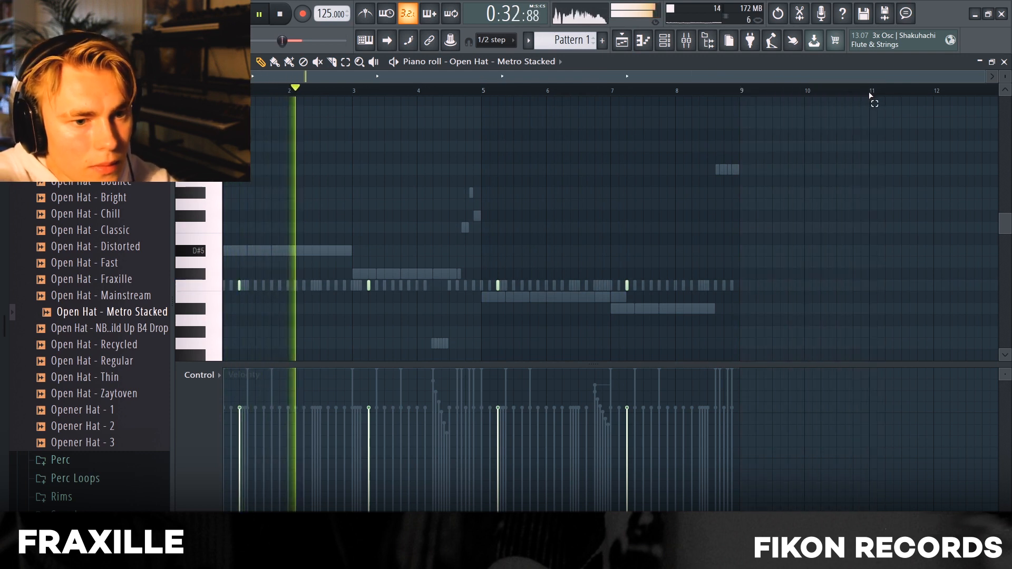
# Step: Audition samples in the Snares folder, load Snare - Zaytoven as a new channel and route it to mixer track 6
pyautogui.click(665, 40)
pyautogui.press('space')
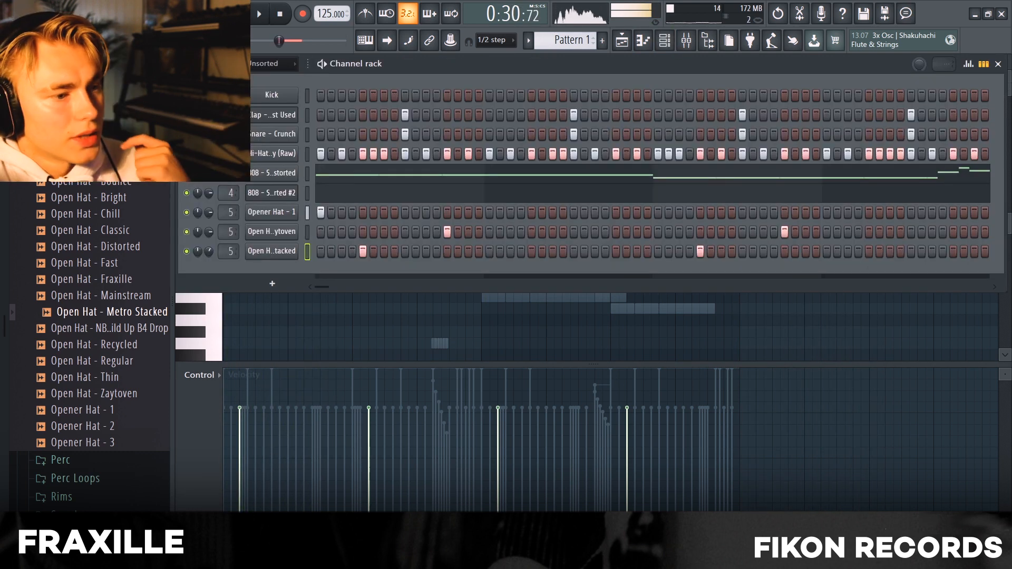
pyautogui.scroll(-5, 89, 348)
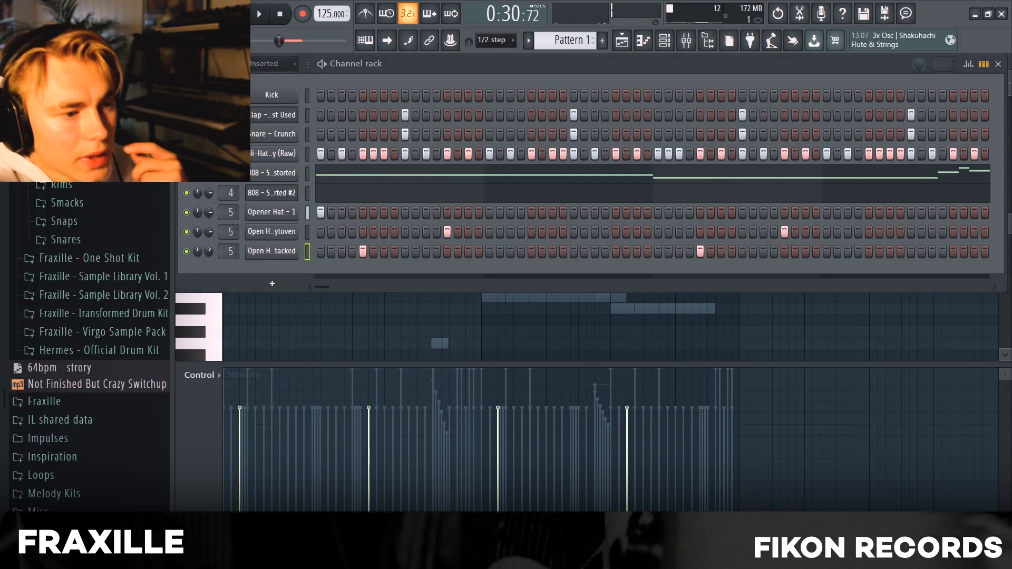
pyautogui.click(100, 243)
pyautogui.scroll(-3, 112, 267)
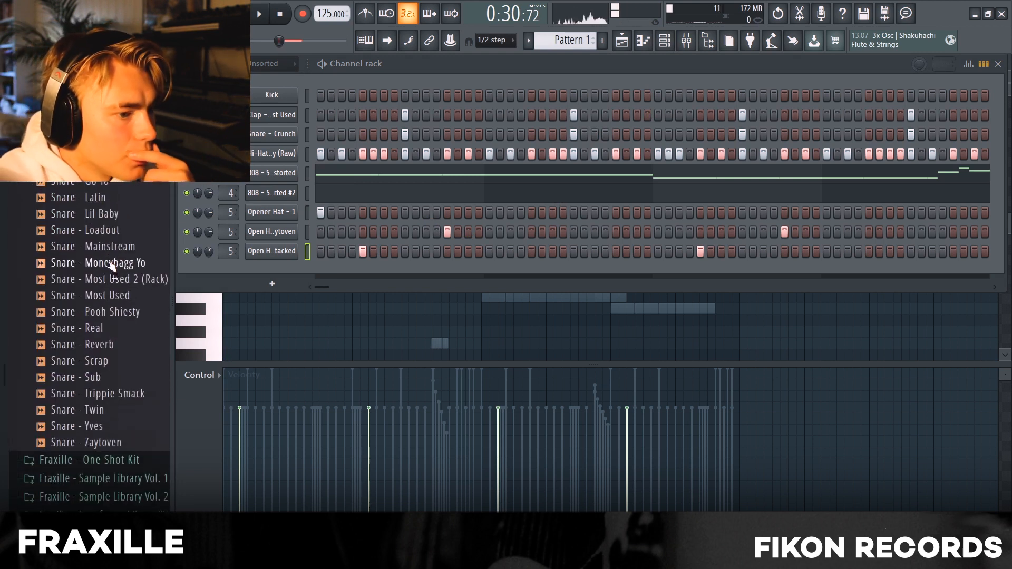
pyautogui.scroll(2, 110, 266)
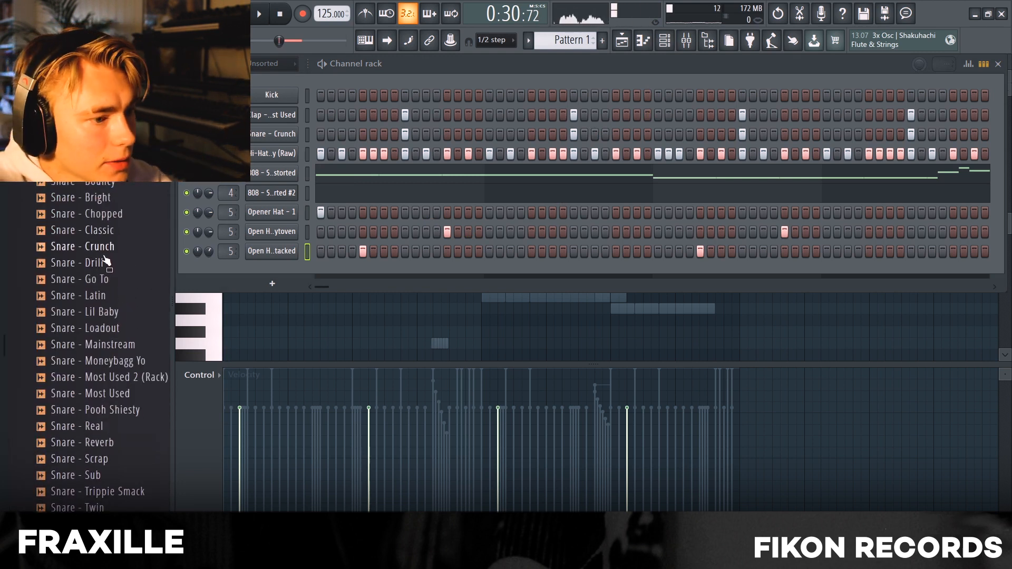
pyautogui.click(104, 394)
pyautogui.click(103, 446)
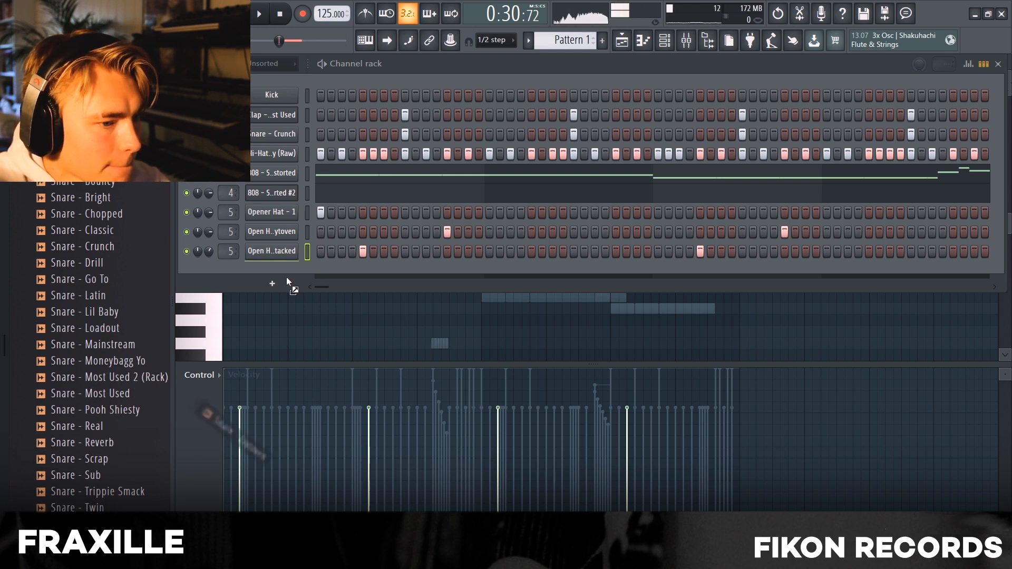
pyautogui.moveTo(286, 277); pyautogui.dragTo(287, 275)
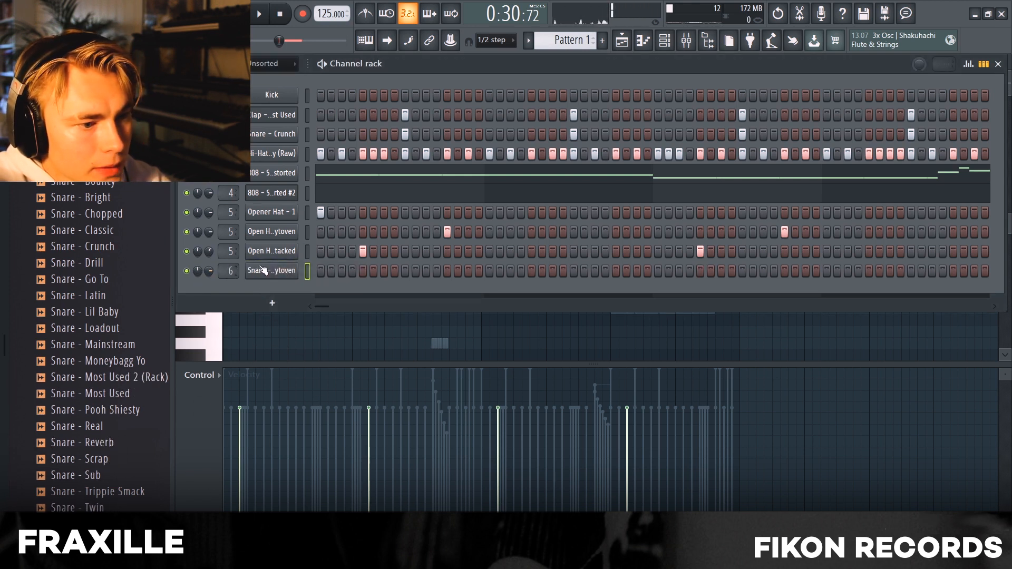
# Step: Place Snare - Zaytoven C5 notes on step 3 of bar 2, step 15 of bar 3 and step 3 of bar 4
pyautogui.click(263, 271)
pyautogui.rightClick(267, 274)
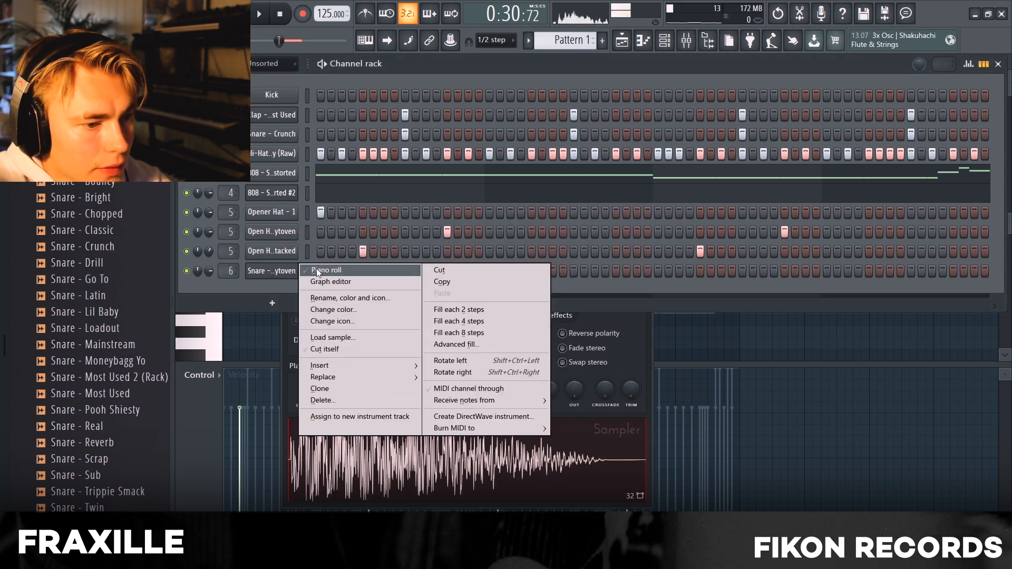
pyautogui.click(316, 268)
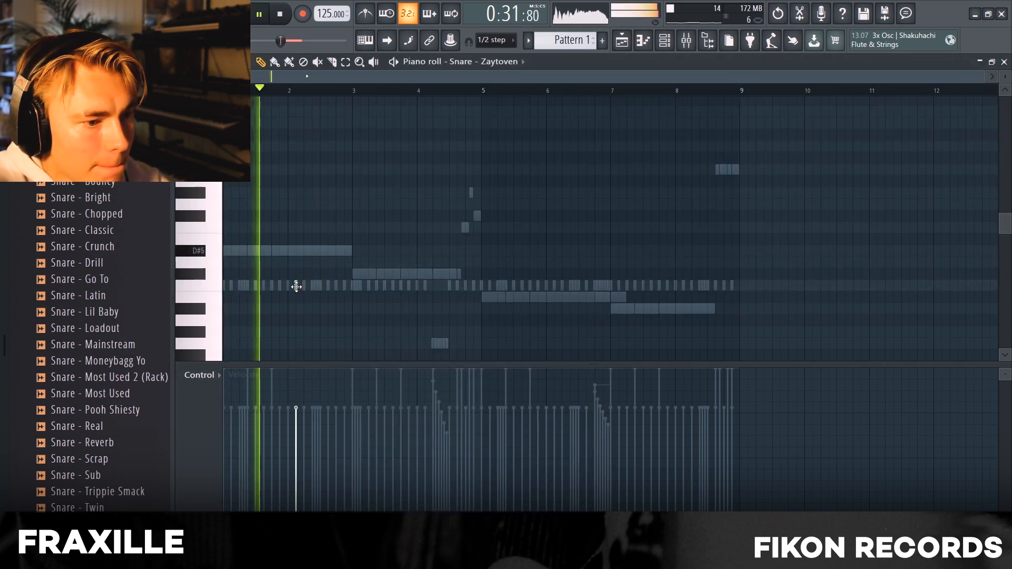
pyautogui.click(425, 287)
pyautogui.click(410, 285)
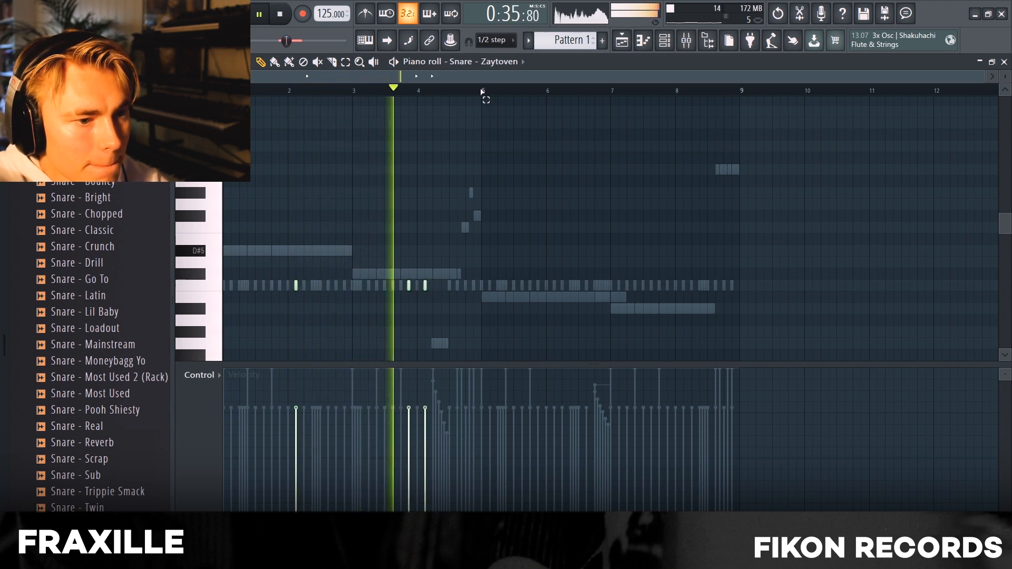
# Step: Duplicate the four-bar Snare - Zaytoven pattern once so it also fills bars 5 to 8
pyautogui.moveTo(483, 93); pyautogui.dragTo(225, 87)
pyautogui.hotkey('ctrl', 'b')
pyautogui.click(734, 91)
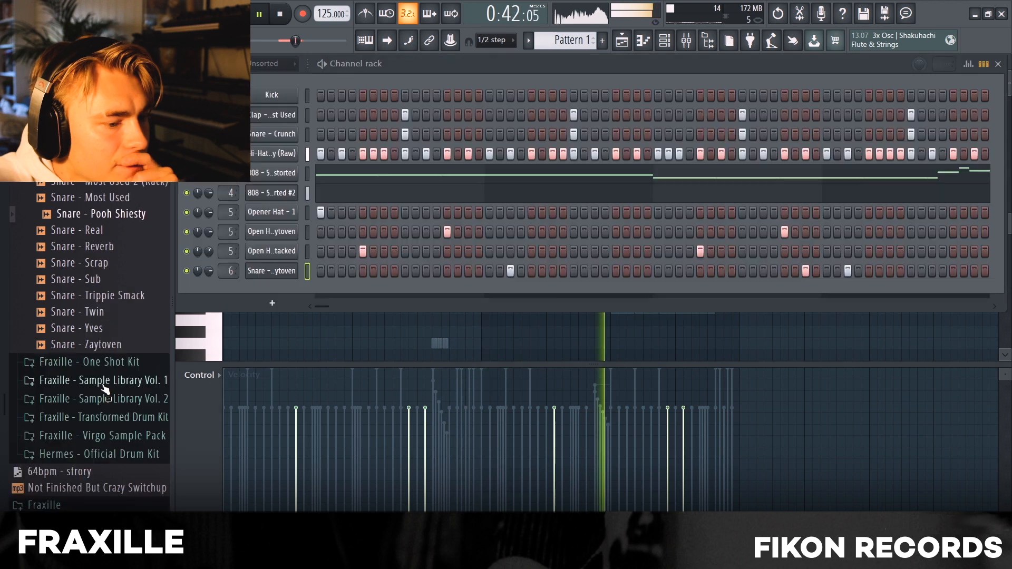
# Step: Load Snare - Scrap on mixer track 6 and place reduced-velocity C5 notes on step 11 of bars 3, 5 and 7
pyautogui.moveTo(84, 279); pyautogui.dragTo(252, 293)
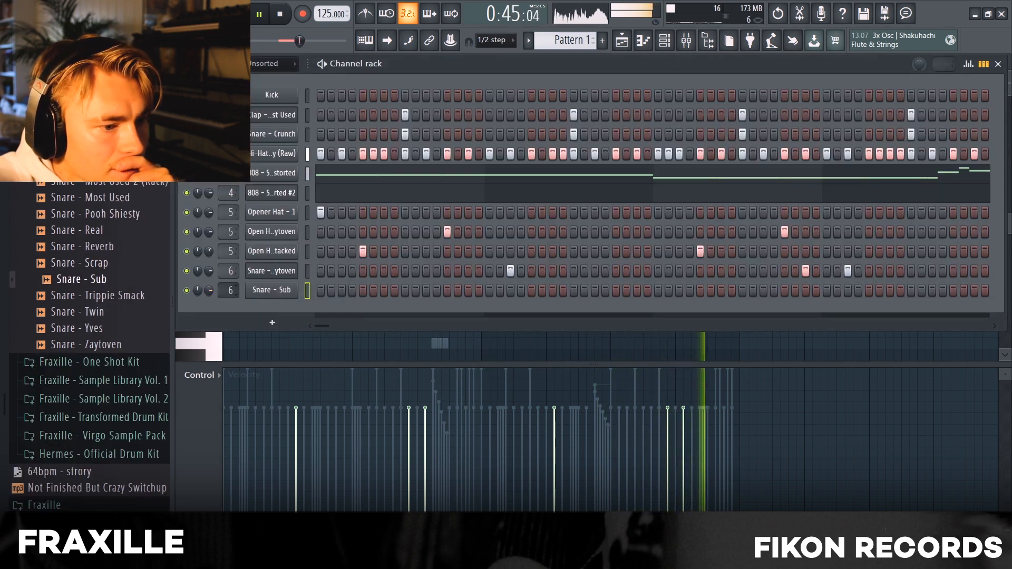
pyautogui.click(271, 290)
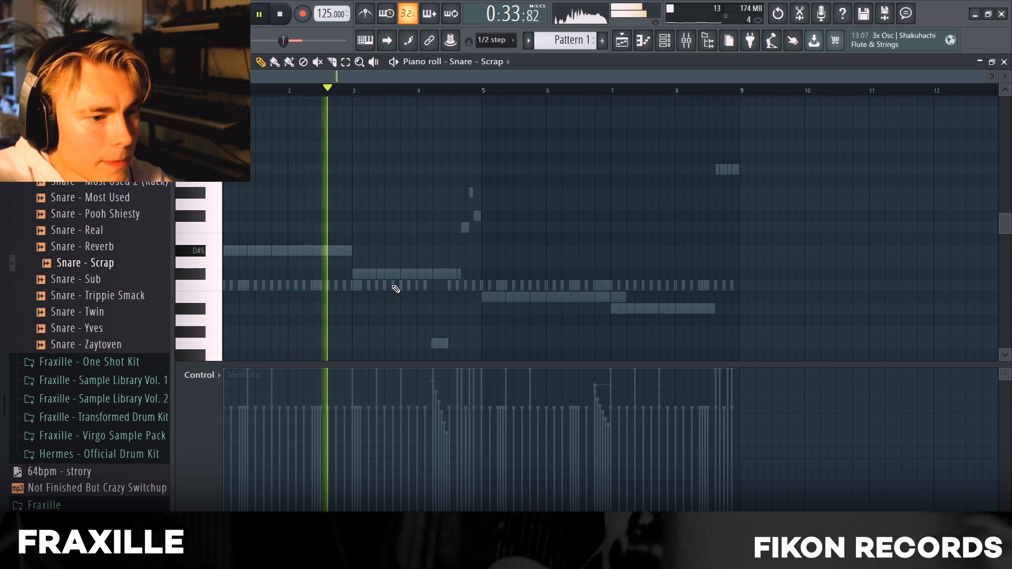
pyautogui.click(393, 286)
pyautogui.moveTo(394, 423); pyautogui.dragTo(417, 424)
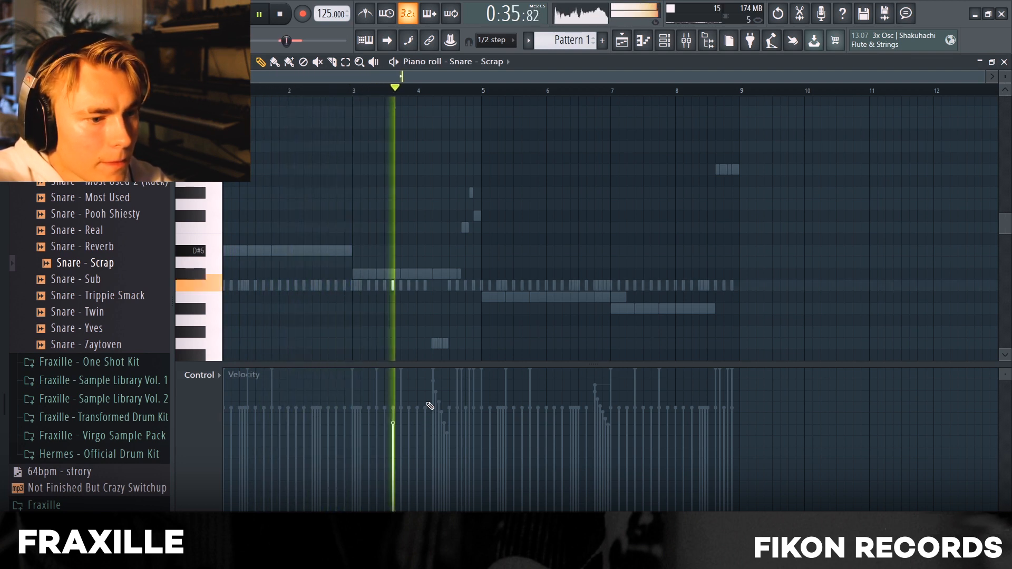
pyautogui.click(393, 437)
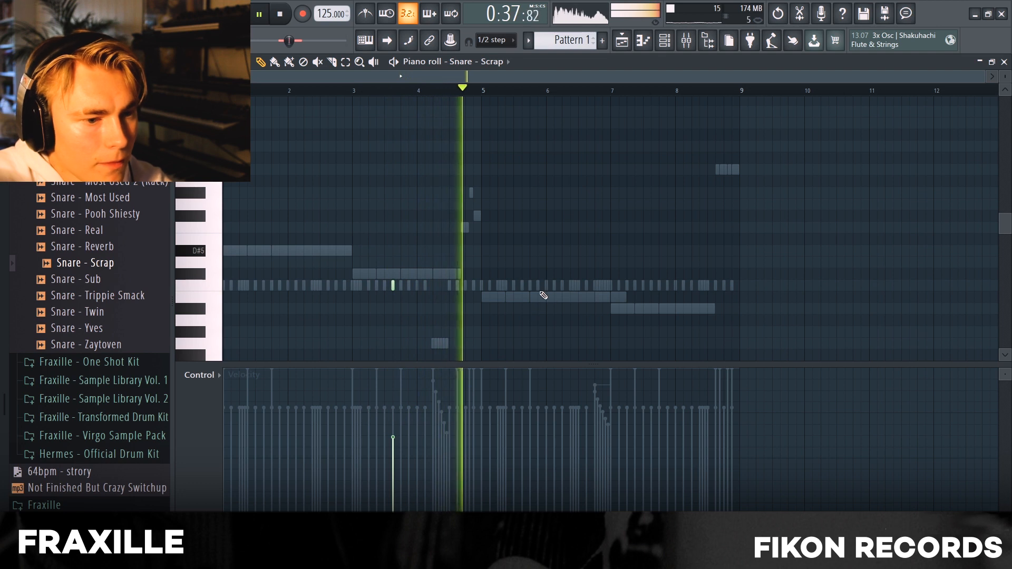
pyautogui.click(522, 285)
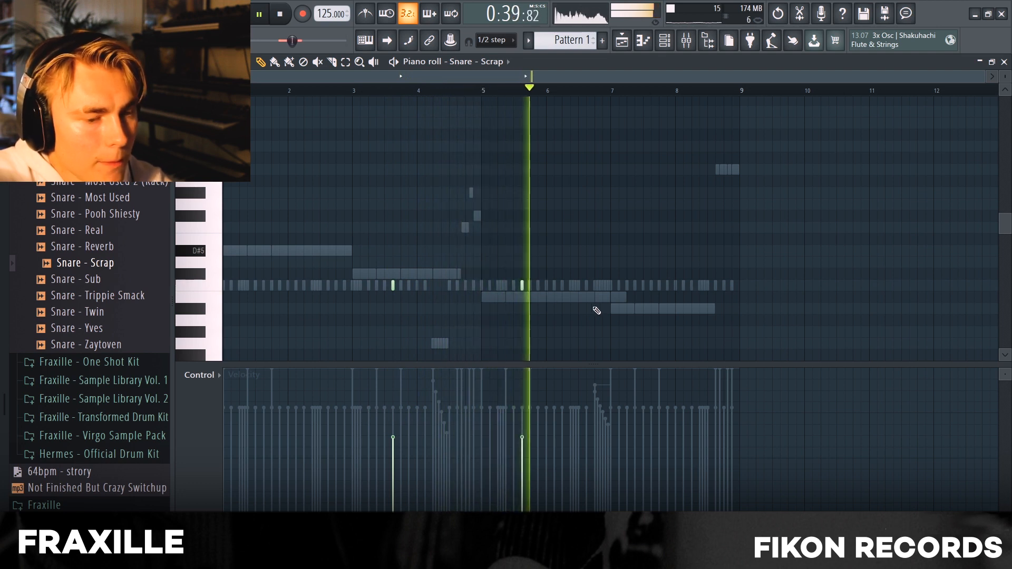
pyautogui.click(651, 285)
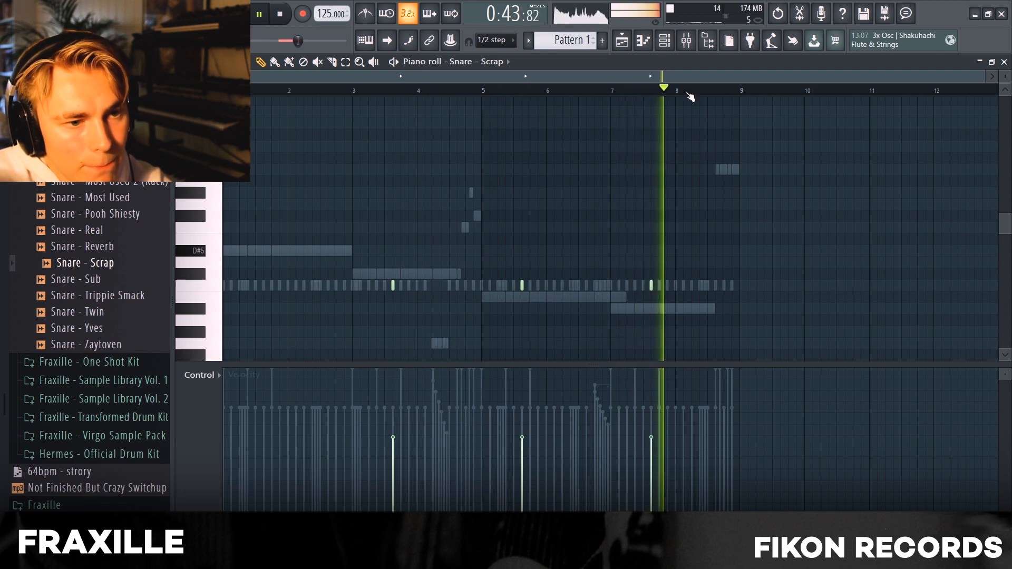
# Step: Stop playback and make the middle Pattern 1 clip on playlist Track 4 unique
pyautogui.press('F6')
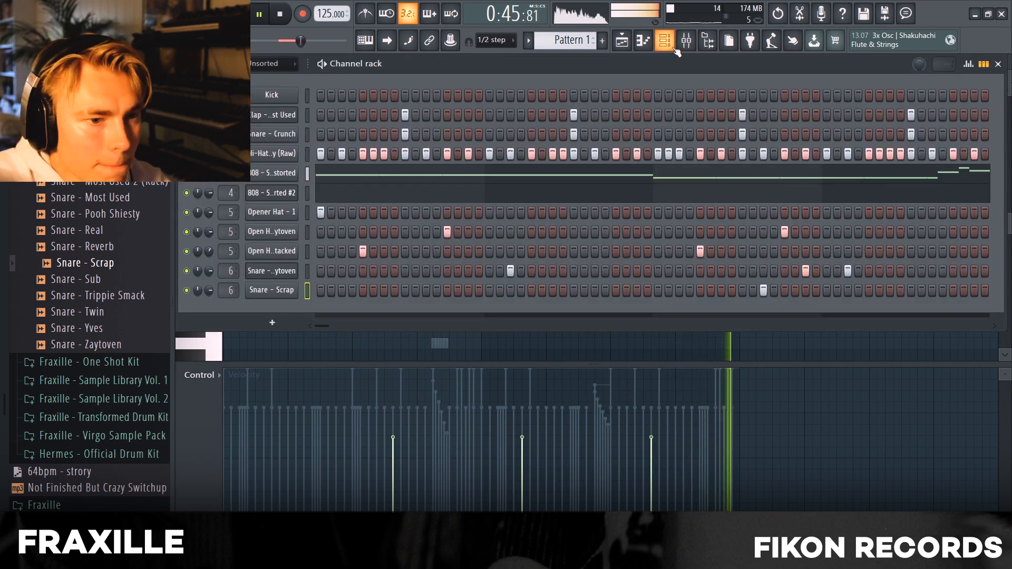
pyautogui.press('space')
pyautogui.press('F5')
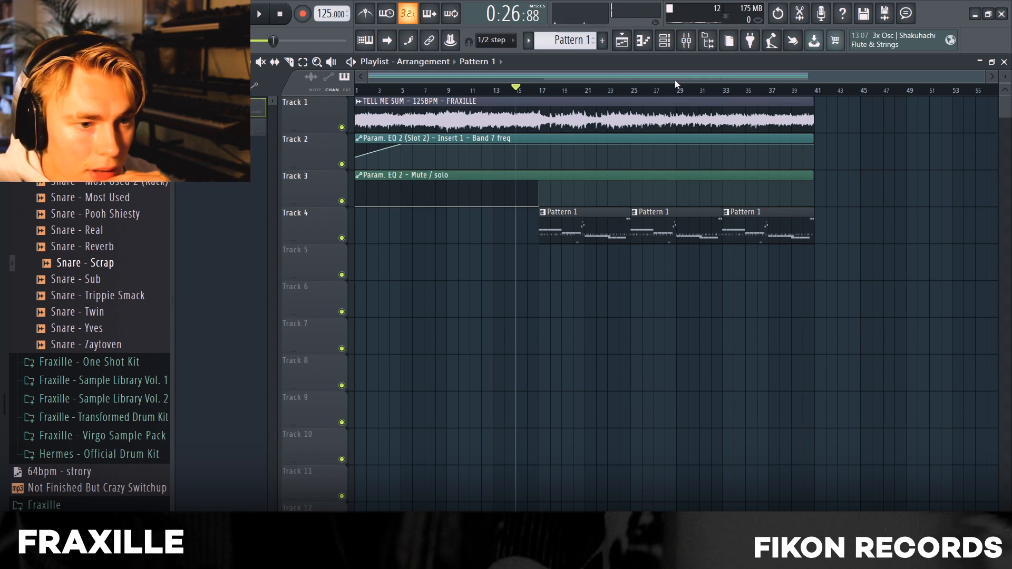
pyautogui.rightClick(637, 216)
pyautogui.click(659, 292)
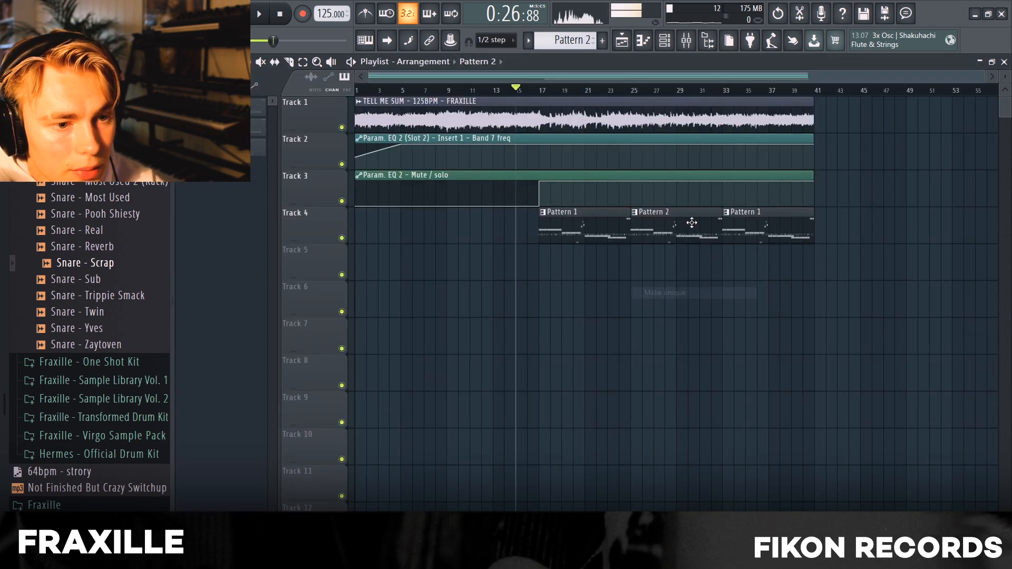
# Step: Clear the hi-hat notes in Pattern 2 and thin out its 808 - Spinz Distorted bass line with gaps between notes
pyautogui.click(664, 39)
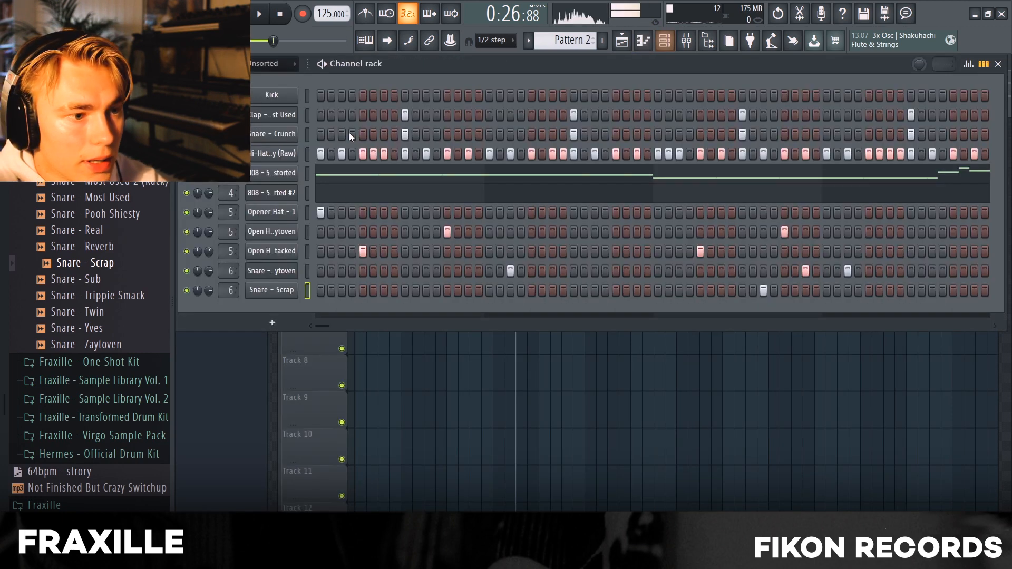
pyautogui.rightClick(272, 172)
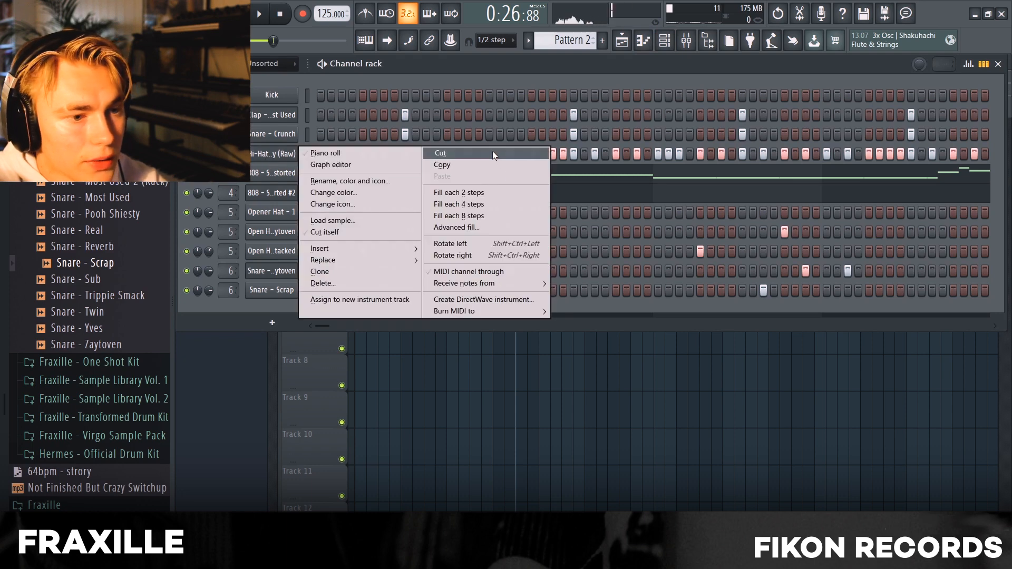
pyautogui.click(321, 152)
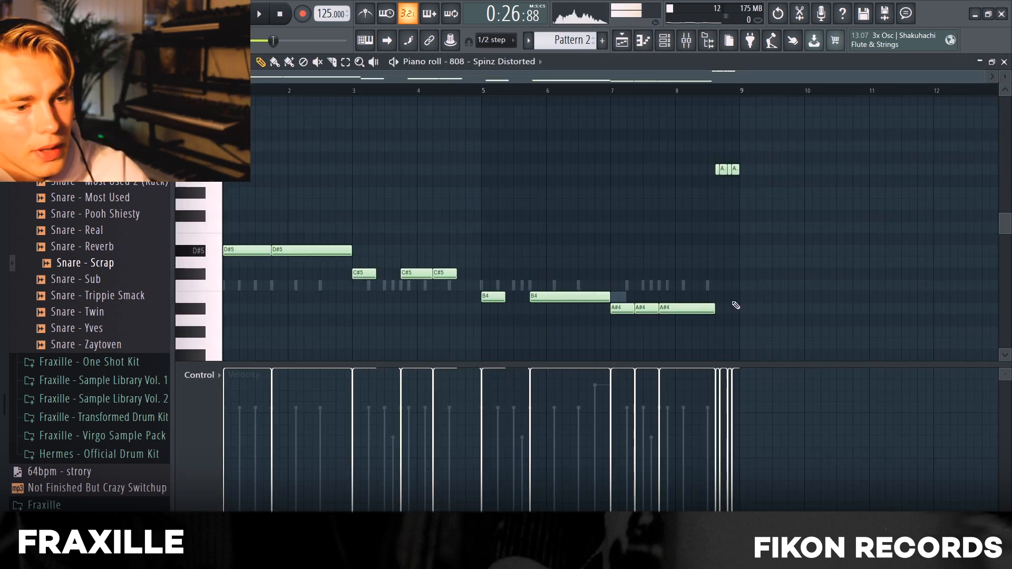
# Step: Clear Open Hat - Metro Stacked and both added snares in Pattern 2, and fill Hi-Hat - Lil Baby (Raw) with triplets through bar 8
pyautogui.click(665, 40)
pyautogui.rightClick(285, 290)
pyautogui.click(461, 299)
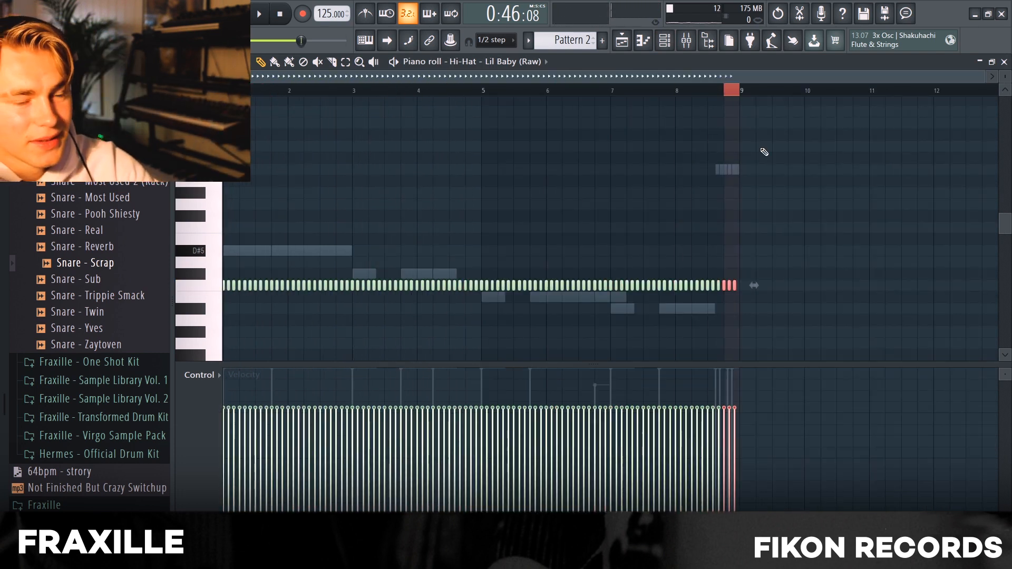
pyautogui.press('space')
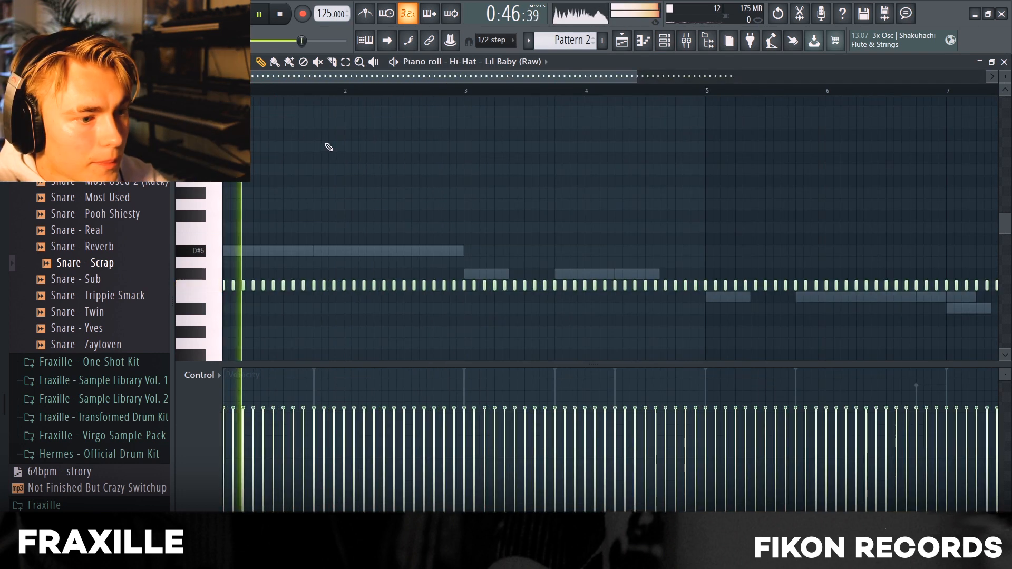
pyautogui.click(640, 41)
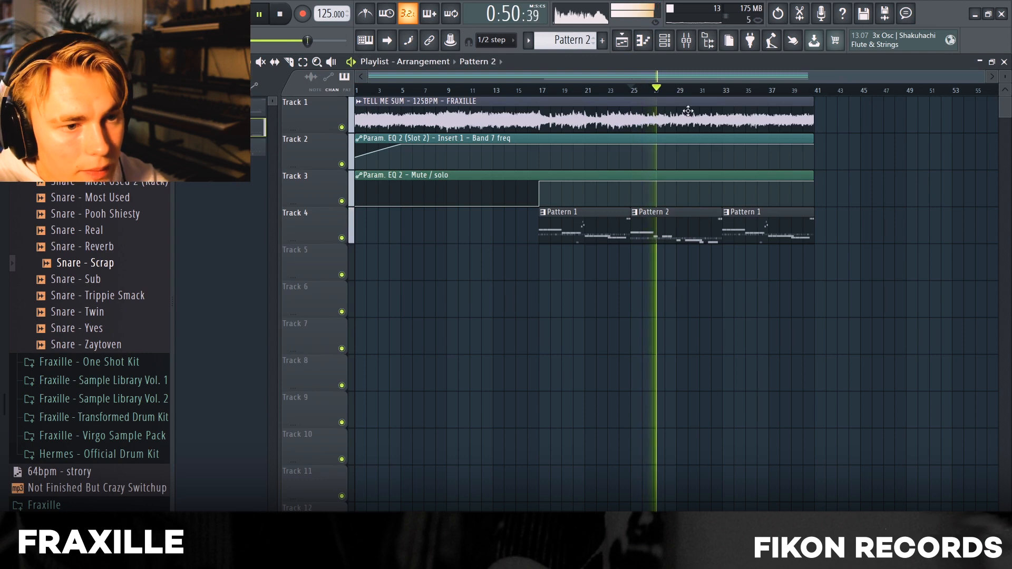
pyautogui.click(665, 41)
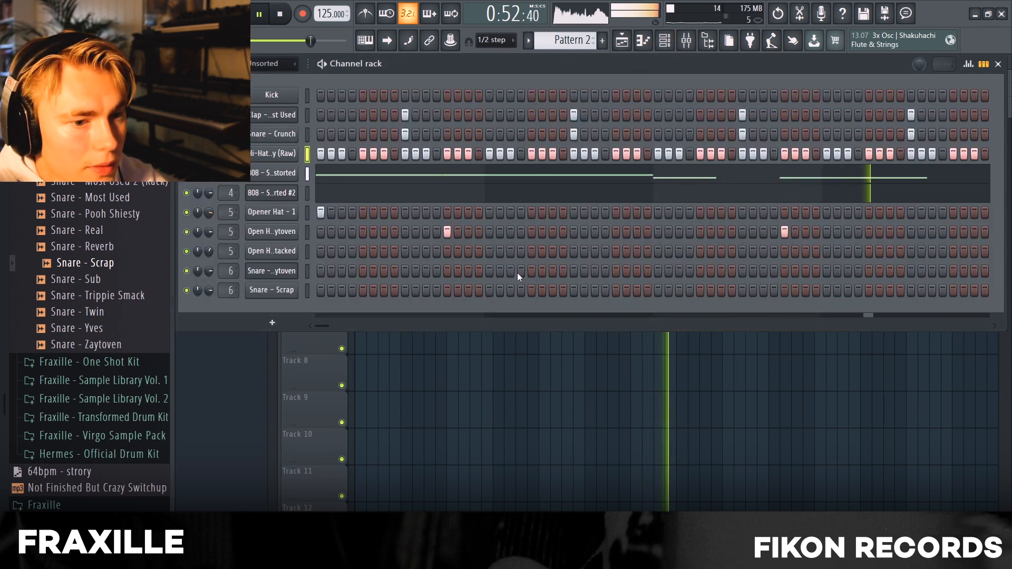
# Step: Draw extra in-between notes in bar 1 of Hi-Hat - Lil Baby (Raw) to form a fast roll, checking the rhythm with playback
pyautogui.rightClick(738, 365)
pyautogui.scroll(1, 732, 295)
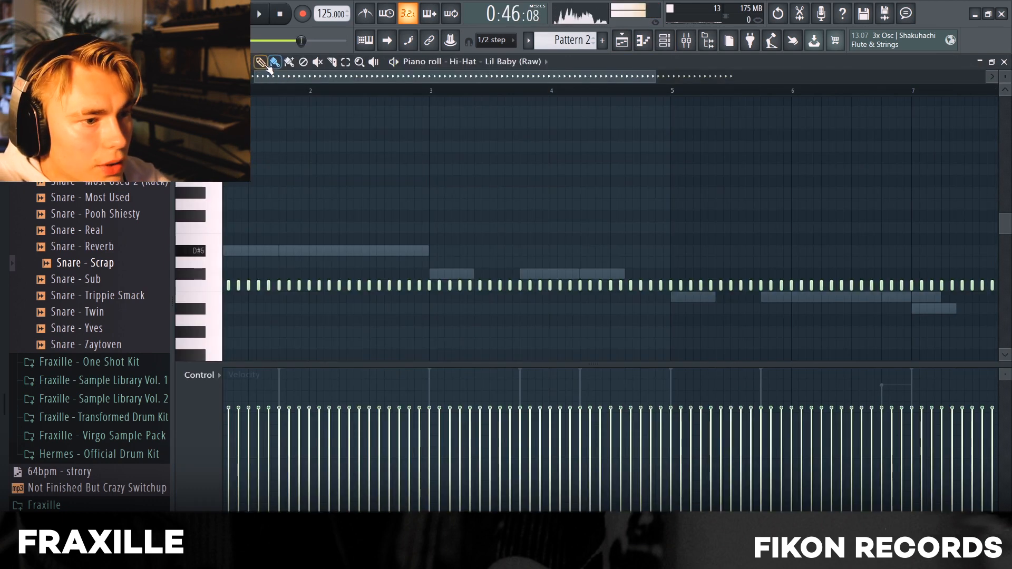
pyautogui.click(263, 62)
pyautogui.hscroll(-1, 243, 76)
pyautogui.click(211, 62)
pyautogui.click(232, 156)
pyautogui.scroll(1, 231, 189)
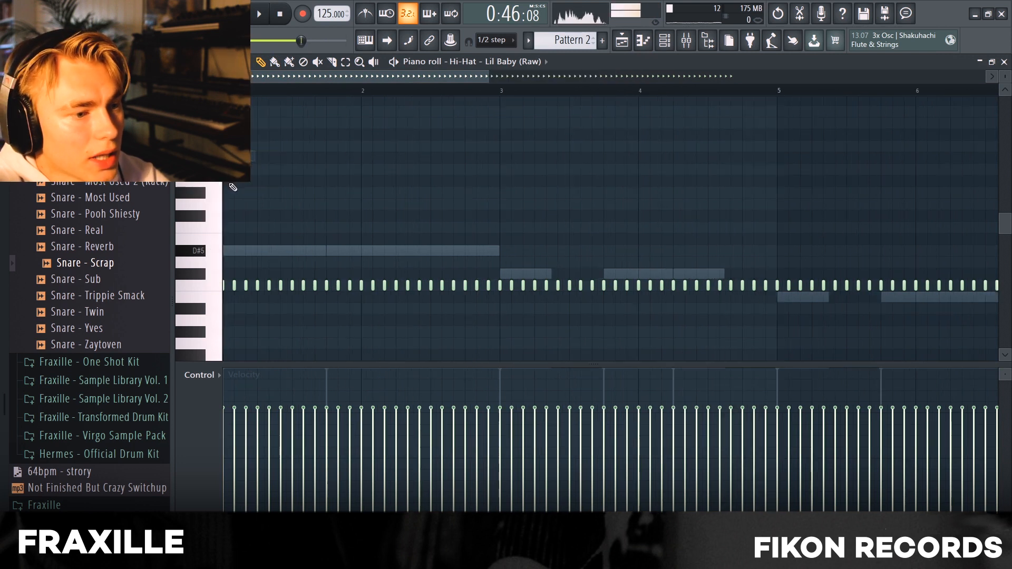
pyautogui.scroll(1, 233, 187)
pyautogui.moveTo(270, 77); pyautogui.dragTo(253, 77)
pyautogui.scroll(-3, 392, 276)
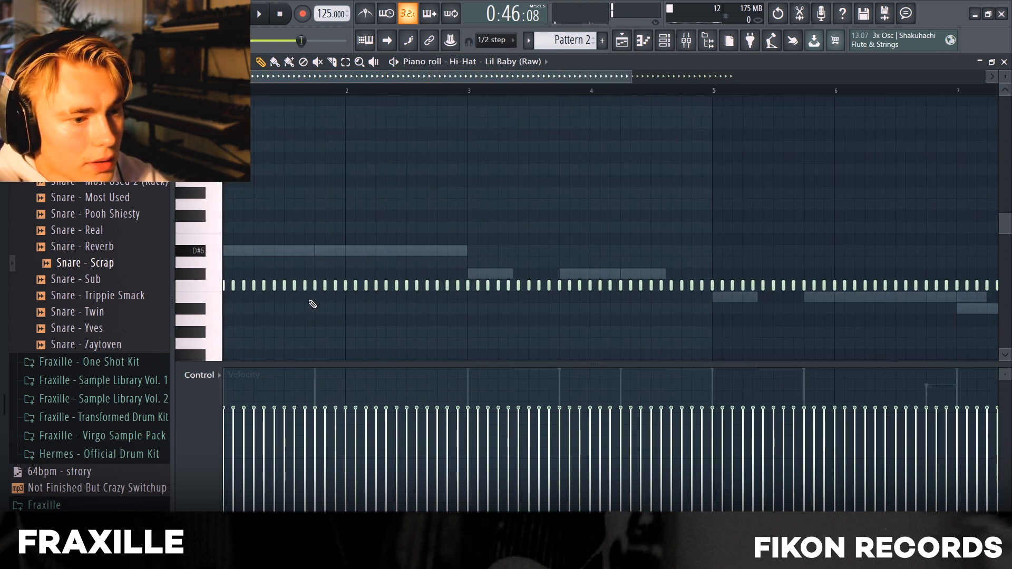
pyautogui.scroll(2, 260, 299)
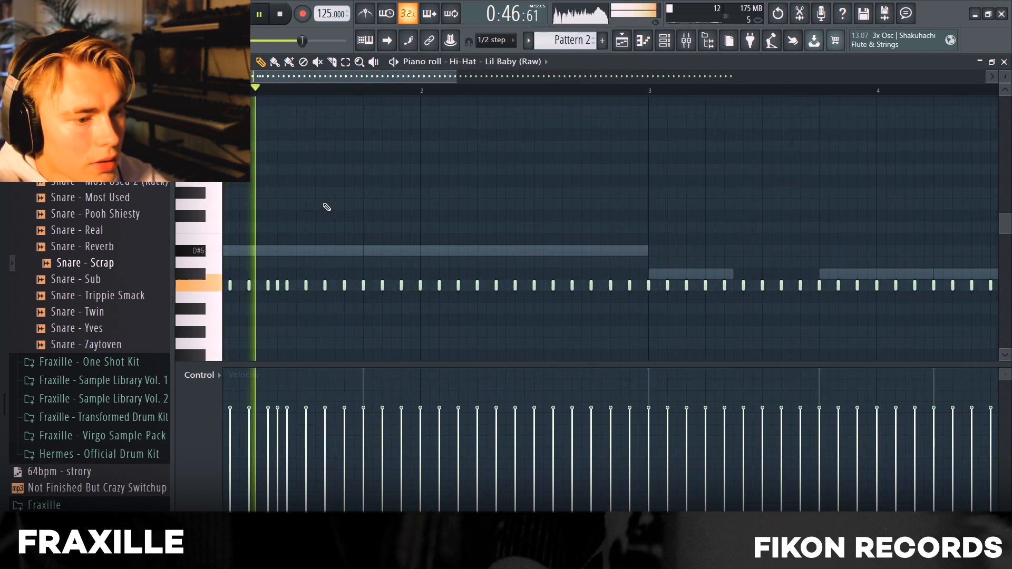
pyautogui.press('space')
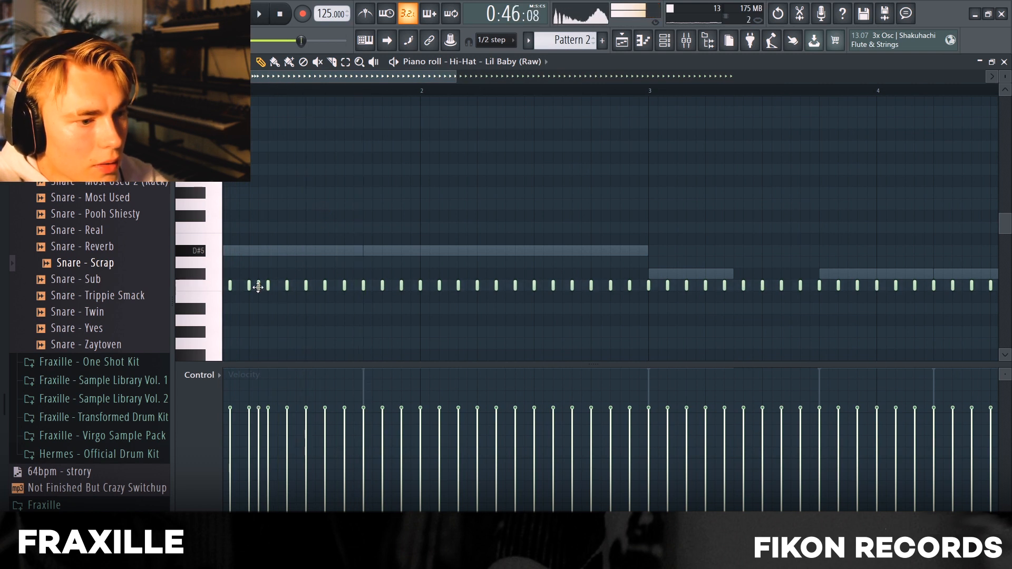
pyautogui.press('space')
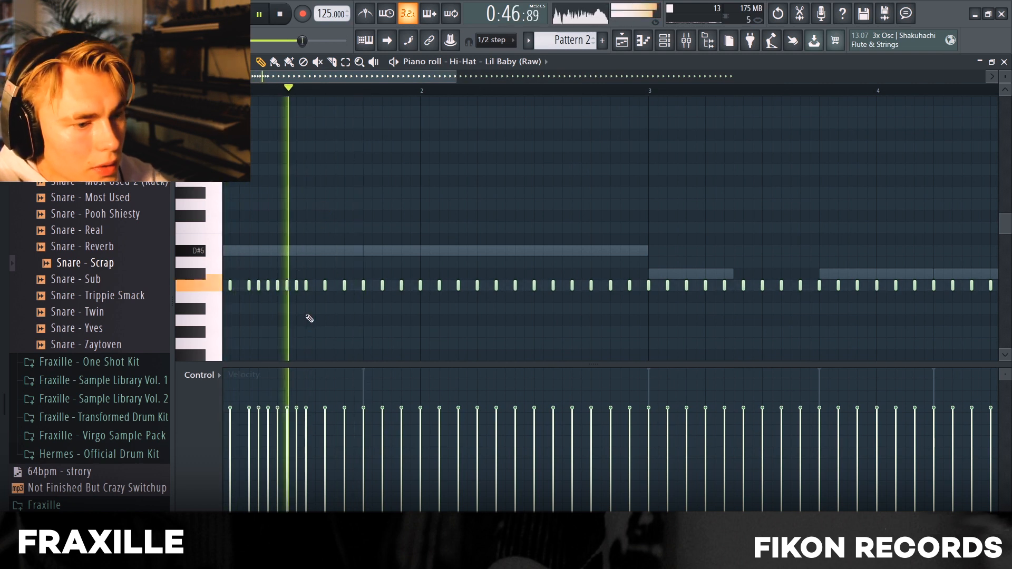
pyautogui.scroll(-1, 457, 315)
pyautogui.press('space')
# Step: Add closely spaced double hits to two hi-hat notes in the second half of bar 2 and play them back
pyautogui.scroll(2, 474, 296)
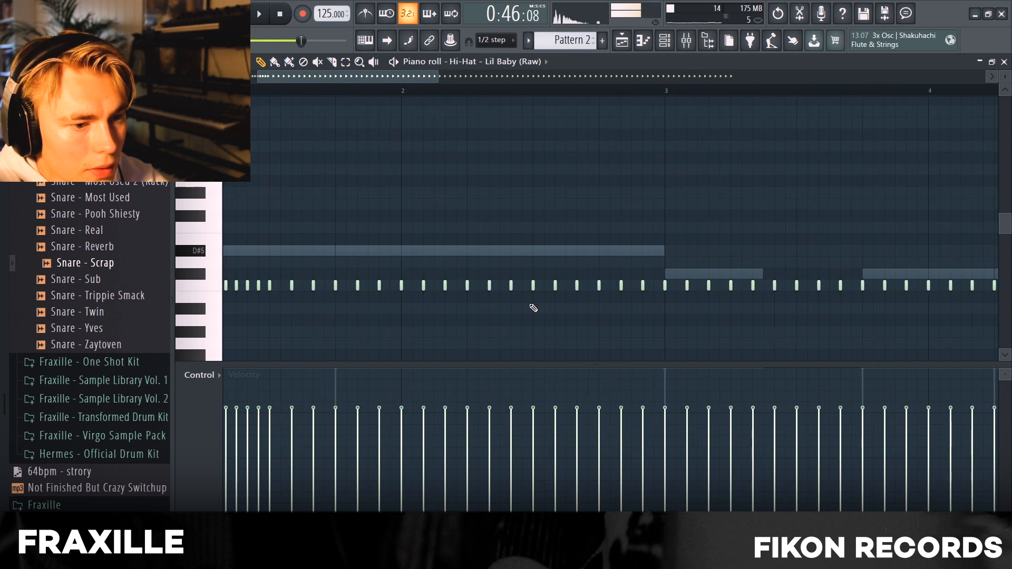
pyautogui.scroll(2, 539, 287)
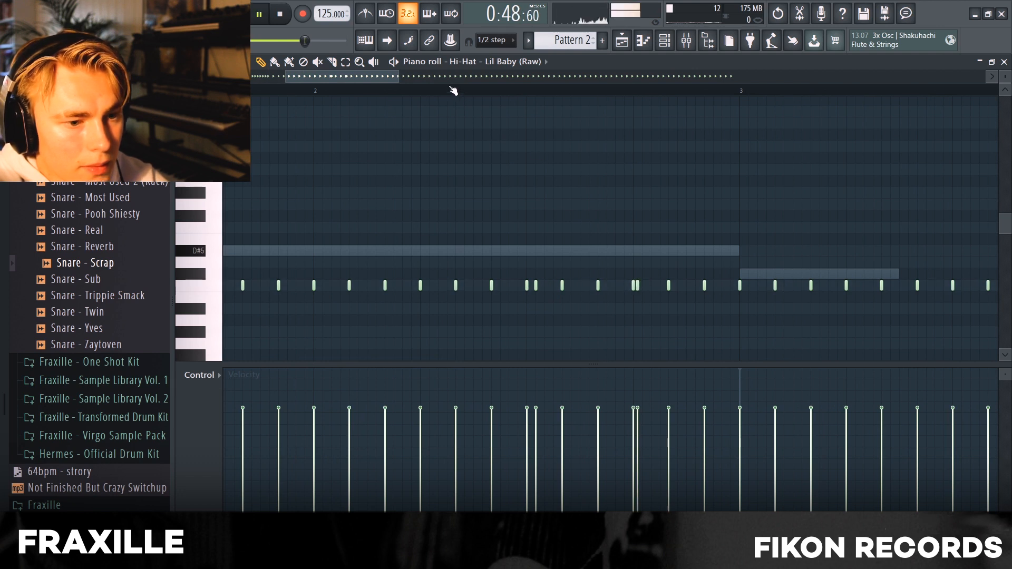
pyautogui.press('space')
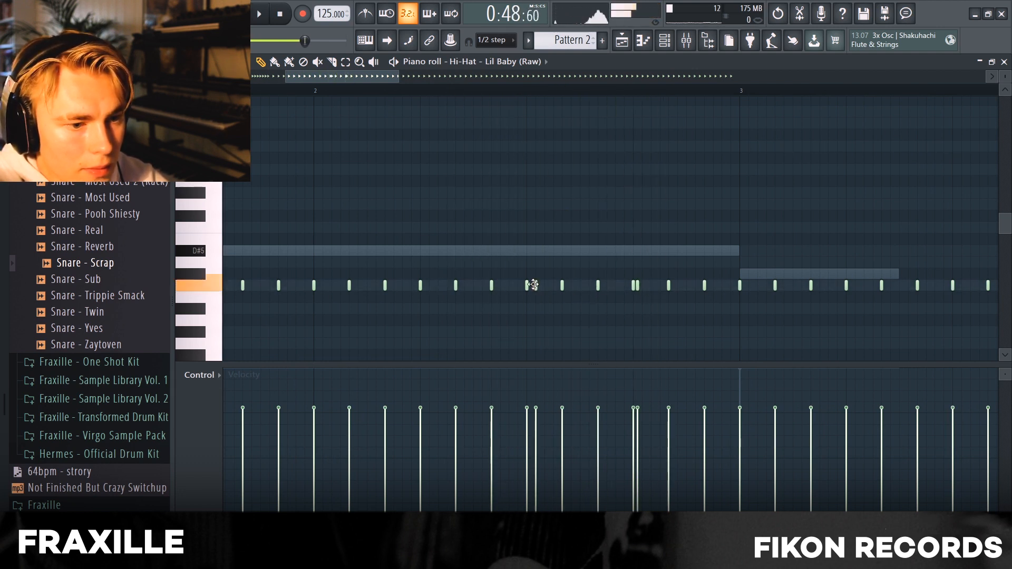
pyautogui.press('space')
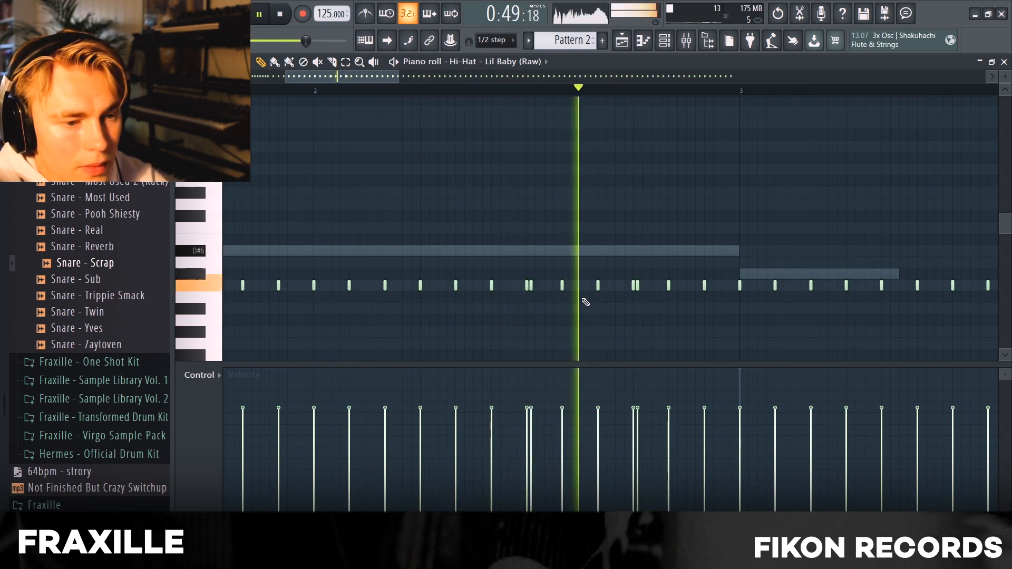
pyautogui.scroll(-3, 590, 304)
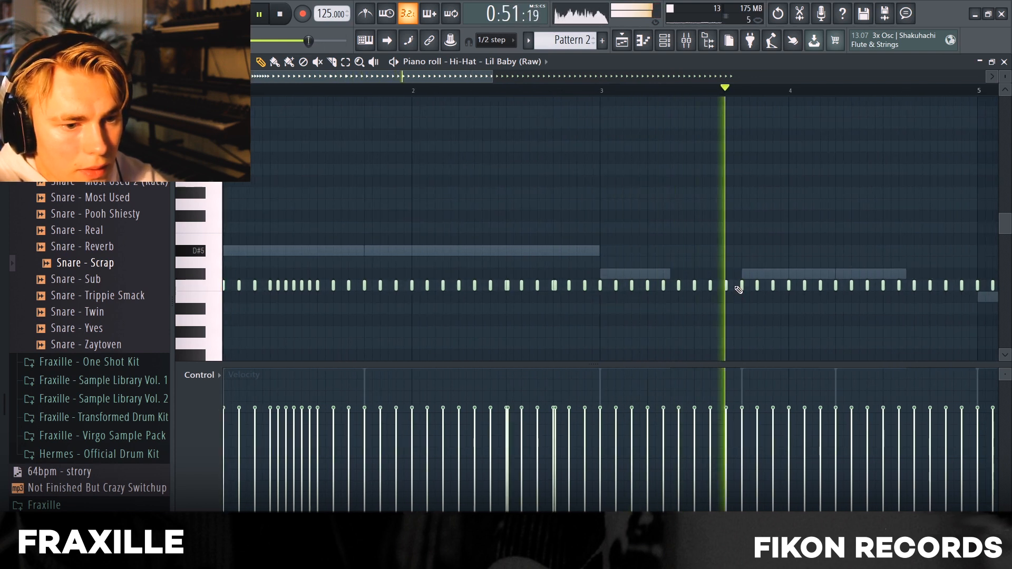
pyautogui.press('space')
pyautogui.scroll(-3, 387, 154)
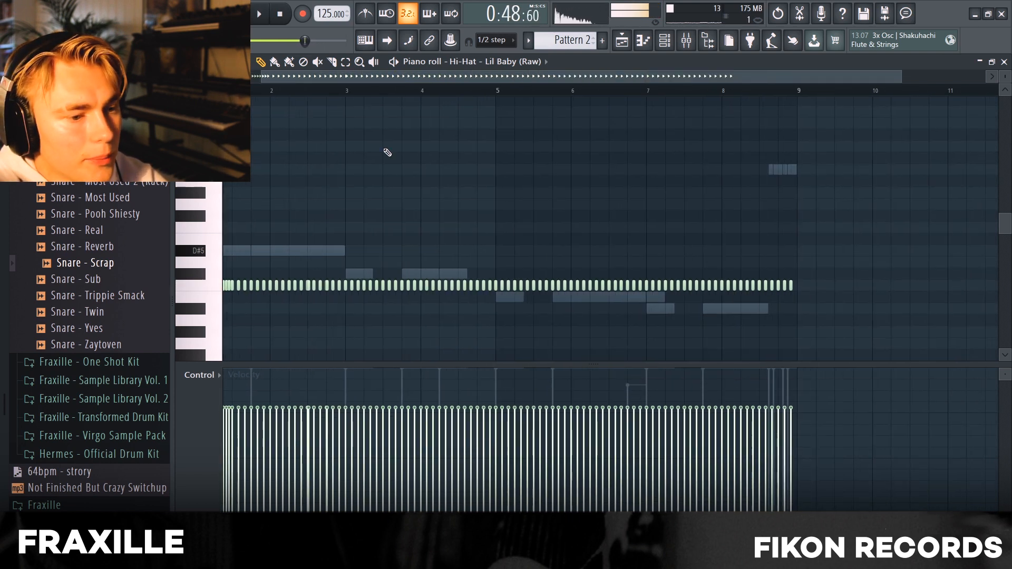
pyautogui.click(204, 62)
pyautogui.click(227, 78)
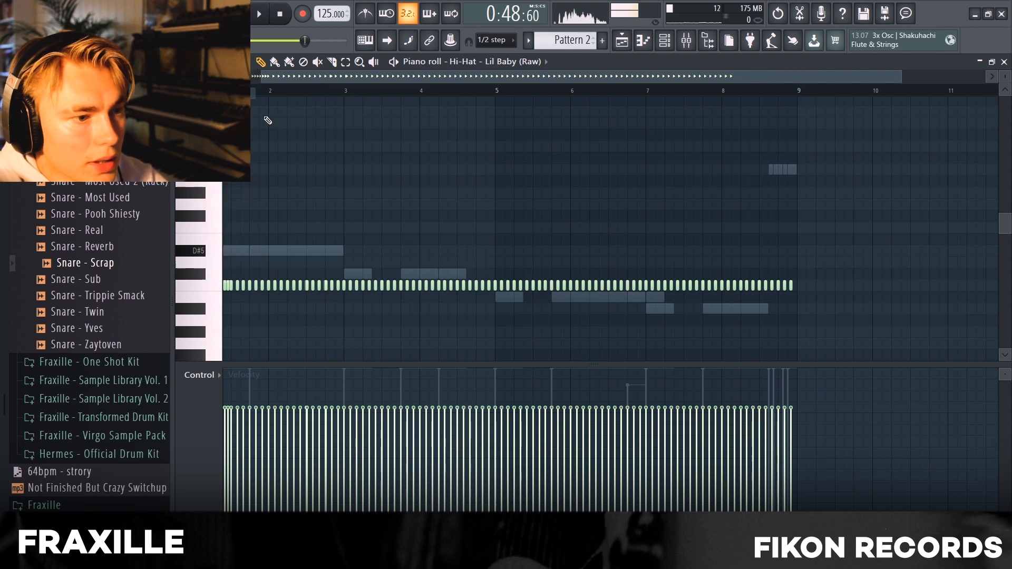
pyautogui.moveTo(318, 77); pyautogui.dragTo(245, 79)
pyautogui.scroll(15, 153, 171)
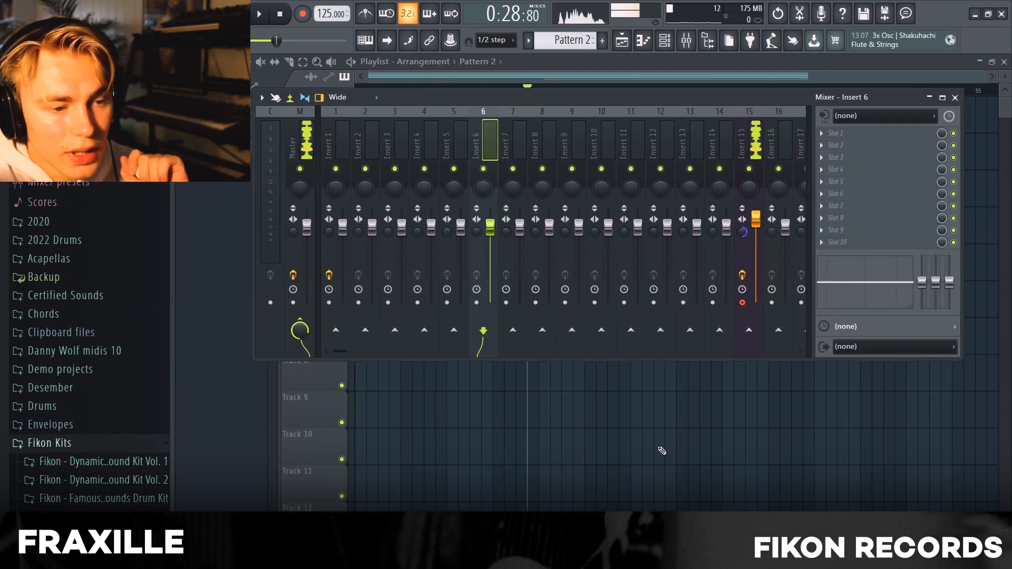
# Step: Rename mixer track 1 as Melody
pyautogui.click(346, 133)
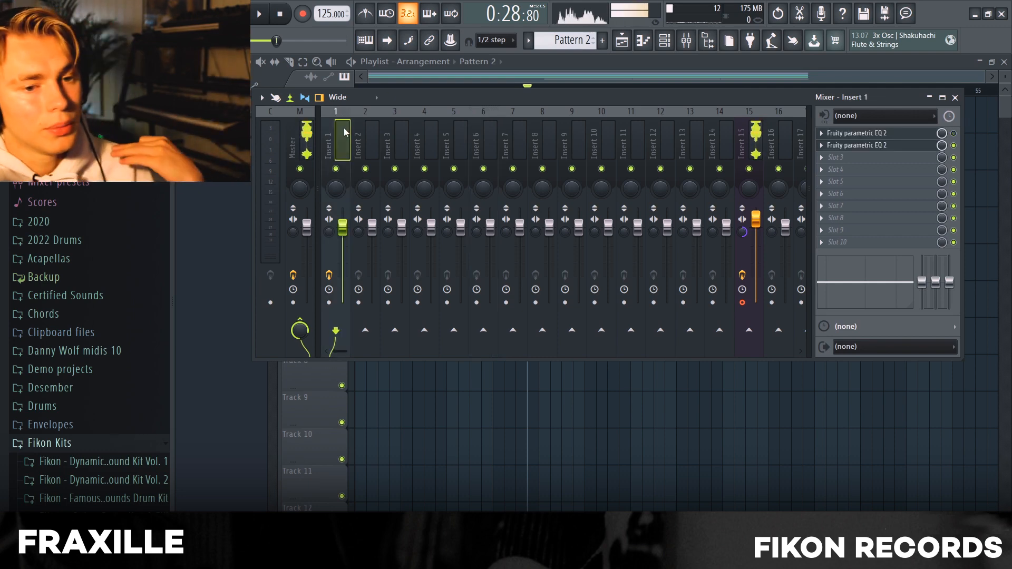
pyautogui.rightClick(348, 112)
pyautogui.click(366, 122)
pyautogui.write('Melody')
pyautogui.press('Return')
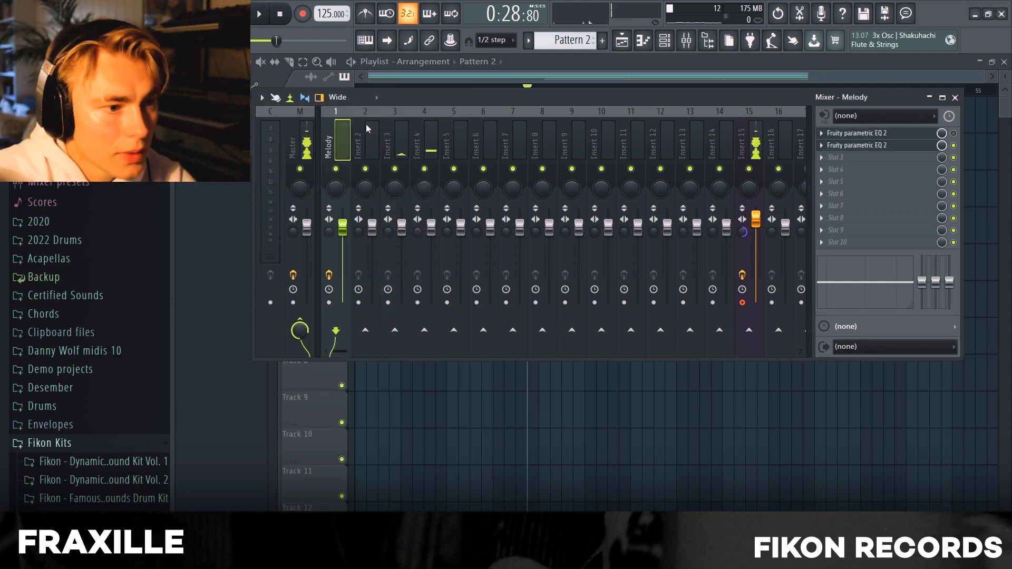
# Step: Rename mixer tracks 2, 3 and 4 as Clap+Snare, Hihat and 808
pyautogui.click(367, 125)
pyautogui.press('F2')
pyautogui.press('Return')
pyautogui.press('F2')
pyautogui.write('Clap+Snare')
pyautogui.press('Tab')
pyautogui.write('Hihat')
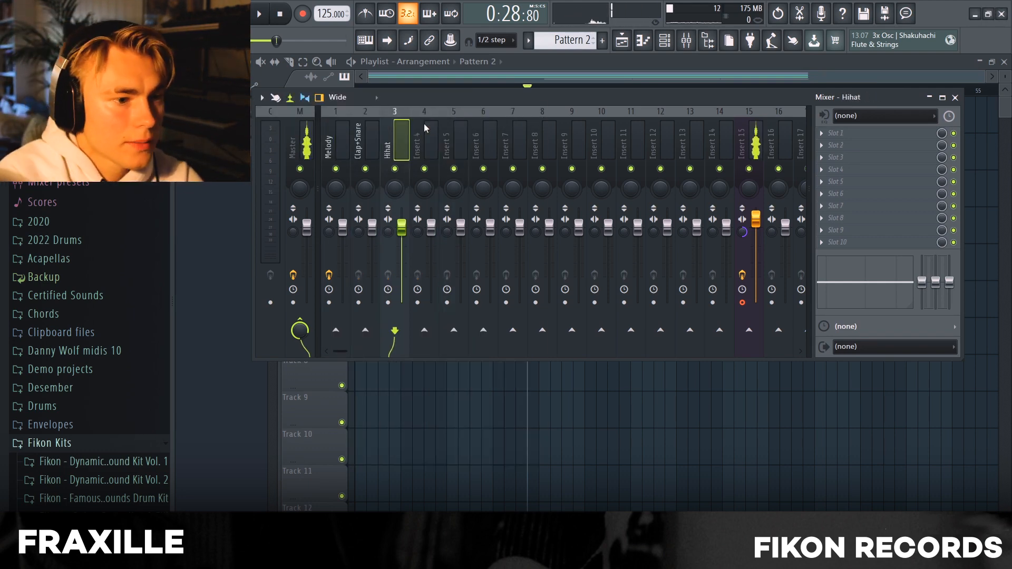
pyautogui.press('Tab')
pyautogui.write('808')
pyautogui.press('Return')
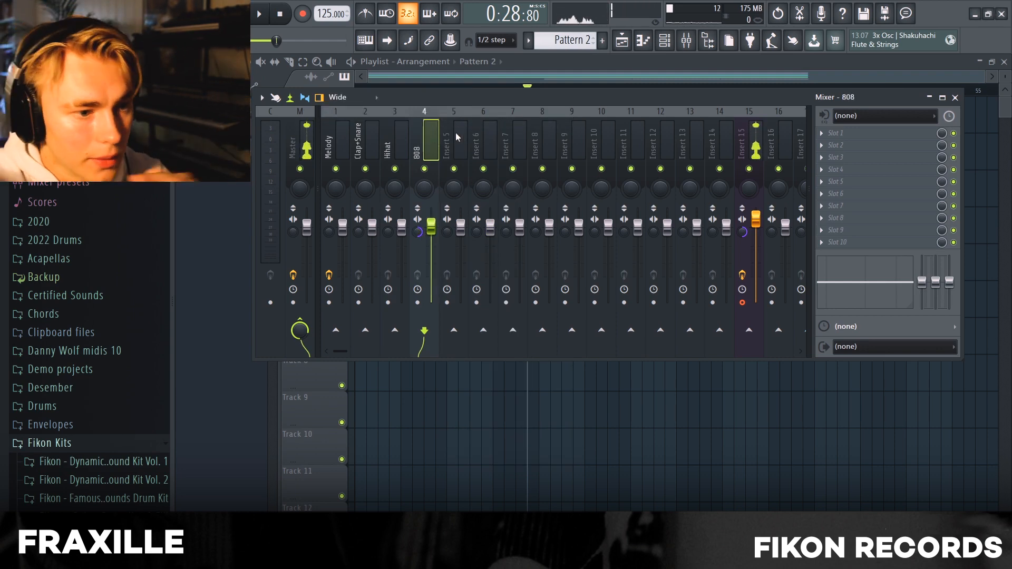
# Step: Rename mixer track 5 as open hat and track 6 as Snare
pyautogui.rightClick(468, 110)
pyautogui.click(487, 124)
pyautogui.write('open hat')
pyautogui.press('Return')
pyautogui.rightClick(494, 108)
pyautogui.click(513, 120)
pyautogui.write('Snare')
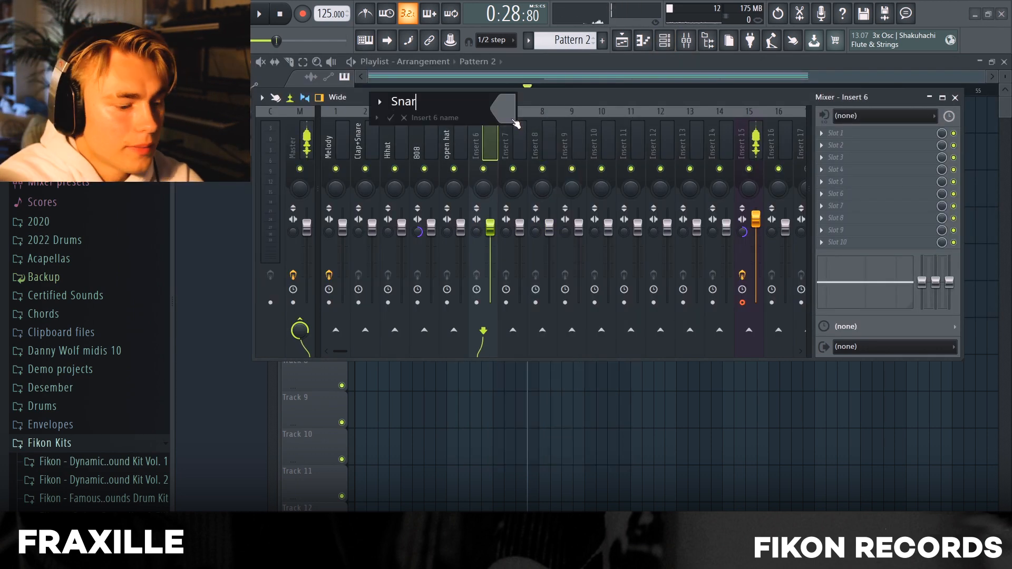
# Step: Select bars 17 to 25 in the playlist as the playback loop and return to the mixer
pyautogui.click(669, 42)
pyautogui.click(671, 44)
pyautogui.press('F9')
pyautogui.moveTo(539, 90); pyautogui.dragTo(631, 91)
pyautogui.press('F9')
# Step: Raise the 808 mixer fader and slightly raise the Clap+Snare and Hihat faders while playing the loop
pyautogui.moveTo(432, 227); pyautogui.dragTo(432, 215)
pyautogui.press('space')
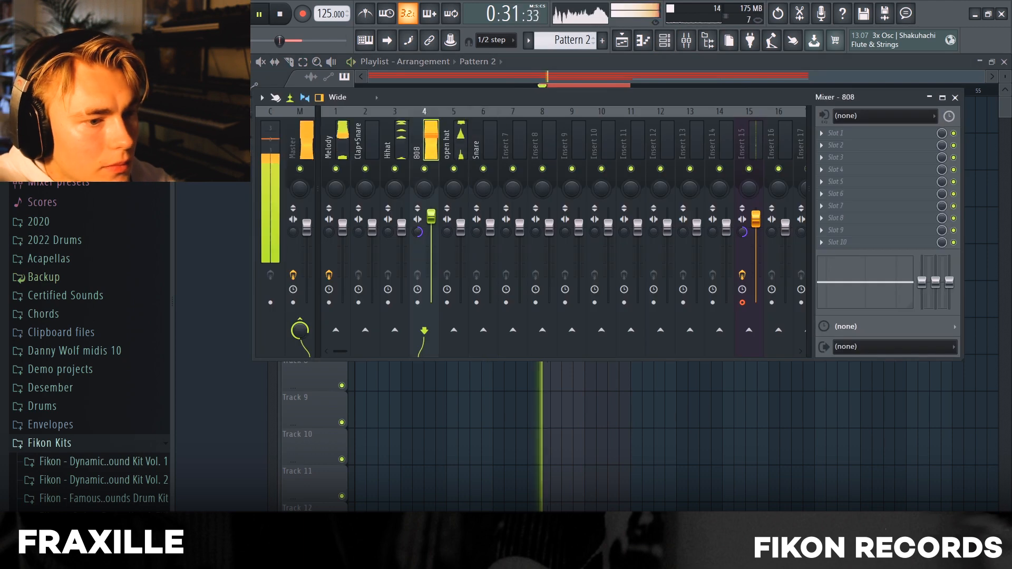
pyautogui.moveTo(372, 228); pyautogui.dragTo(401, 225)
pyautogui.press('space')
# Step: Load a mixer preset containing Looperator and Fruity Reeverb 2 from the drum kit folder onto the Hihat track
pyautogui.scroll(-12, 120, 321)
pyautogui.scroll(6, 119, 308)
pyautogui.scroll(-6, 119, 306)
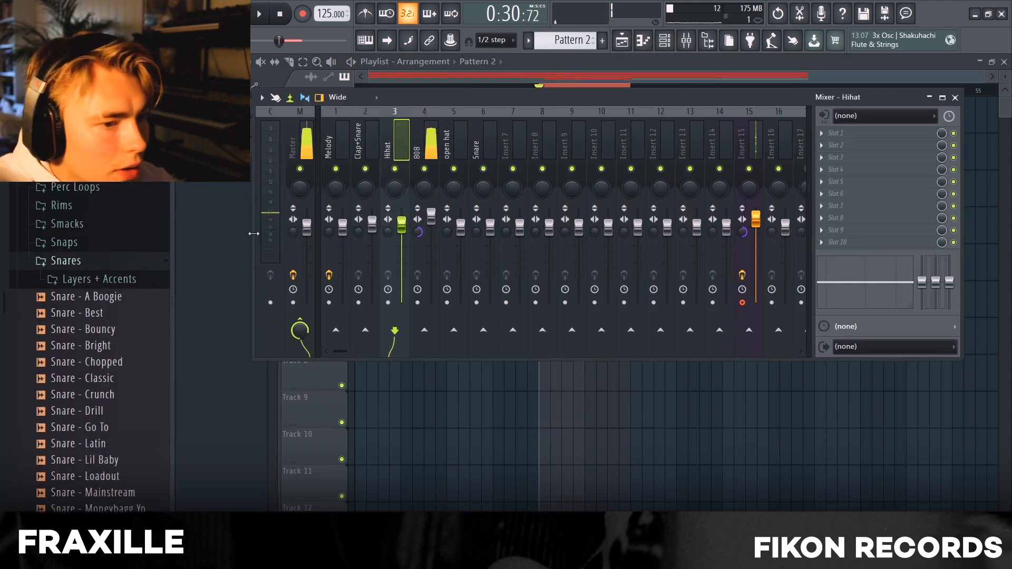
pyautogui.click(113, 257)
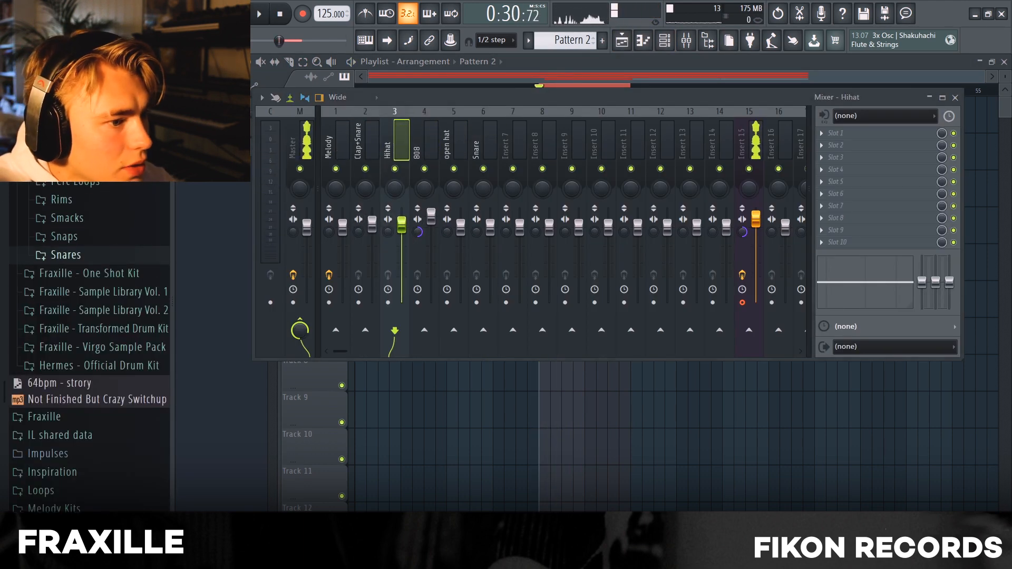
pyautogui.scroll(3, 90, 343)
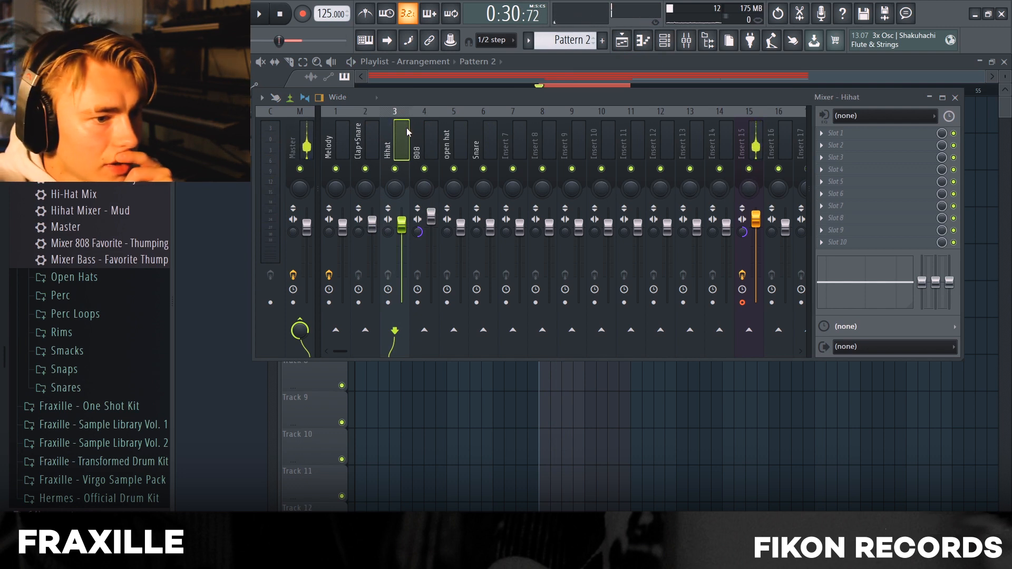
pyautogui.moveTo(106, 161); pyautogui.dragTo(398, 135)
# Step: Play the loop and slightly raise the 808, open hat and Snare mixer faders
pyautogui.press('space')
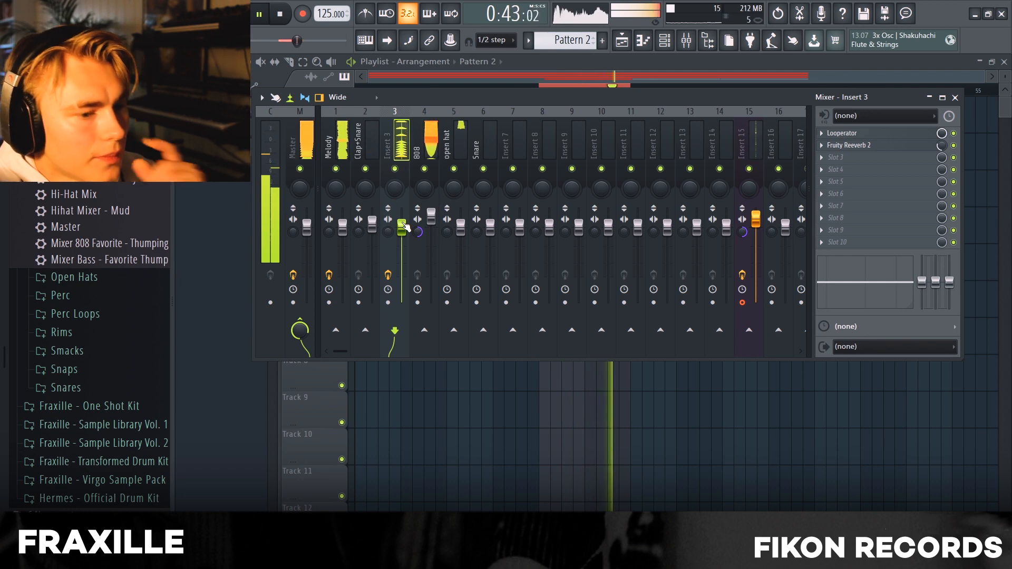
pyautogui.click(436, 144)
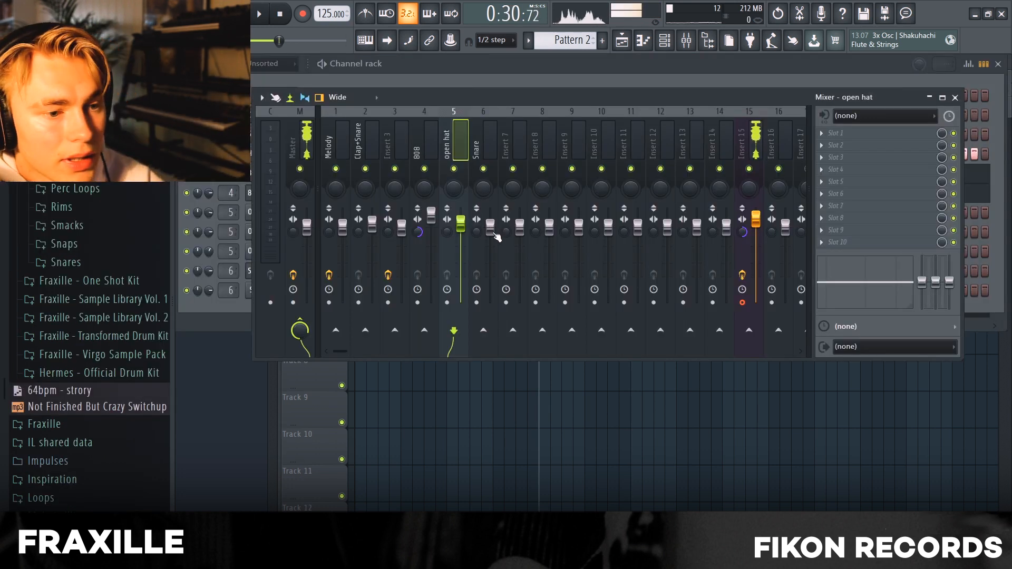
pyautogui.click(495, 230)
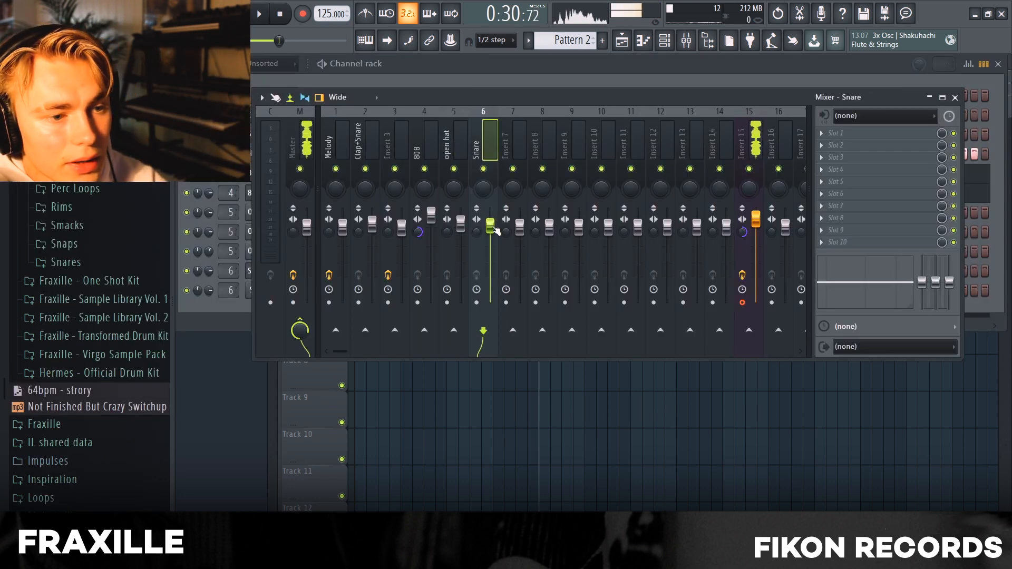
# Step: Add Fruity Reeverb 2 with the Drum Room preset to the Clap+Snare track, lower its mix level and audition it
pyautogui.click(376, 227)
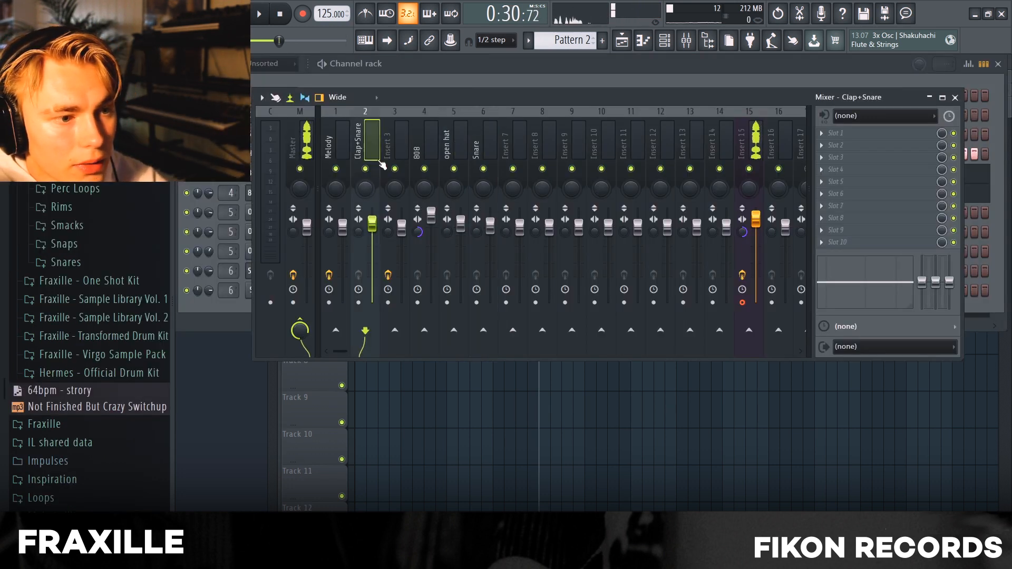
pyautogui.click(838, 135)
pyautogui.moveTo(722, 117)
pyautogui.click(652, 168)
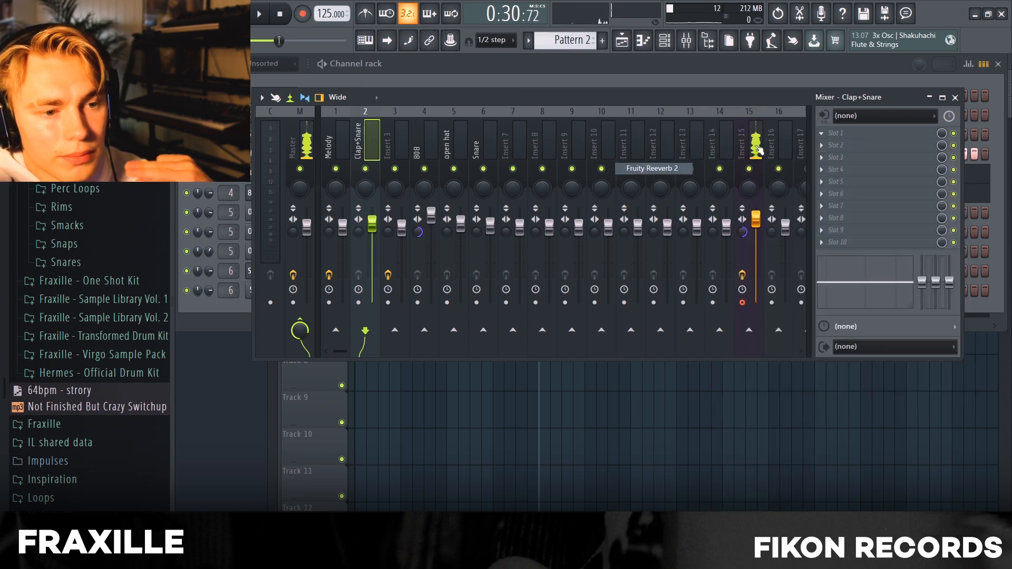
pyautogui.click(567, 211)
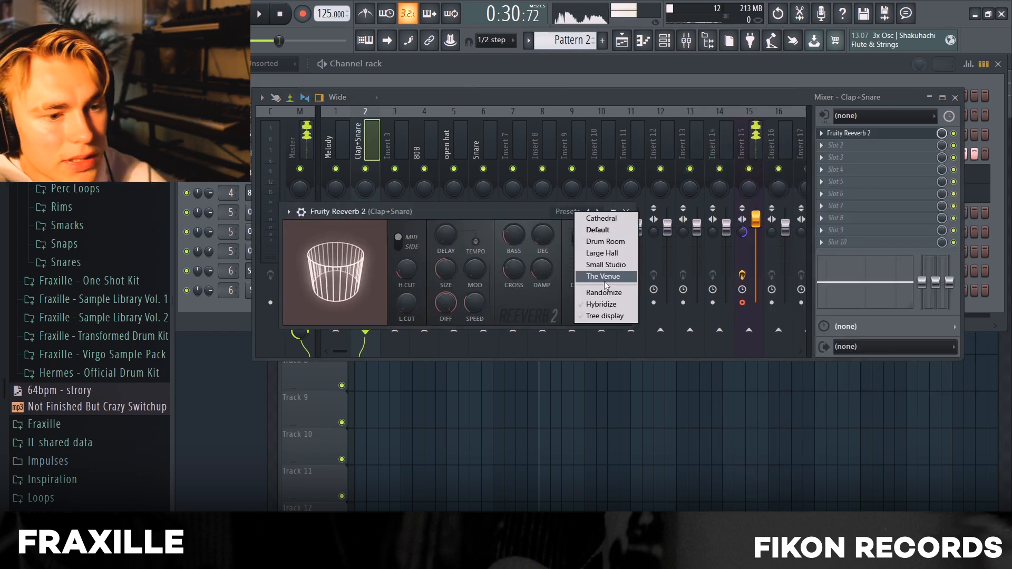
pyautogui.click(607, 242)
pyautogui.click(627, 212)
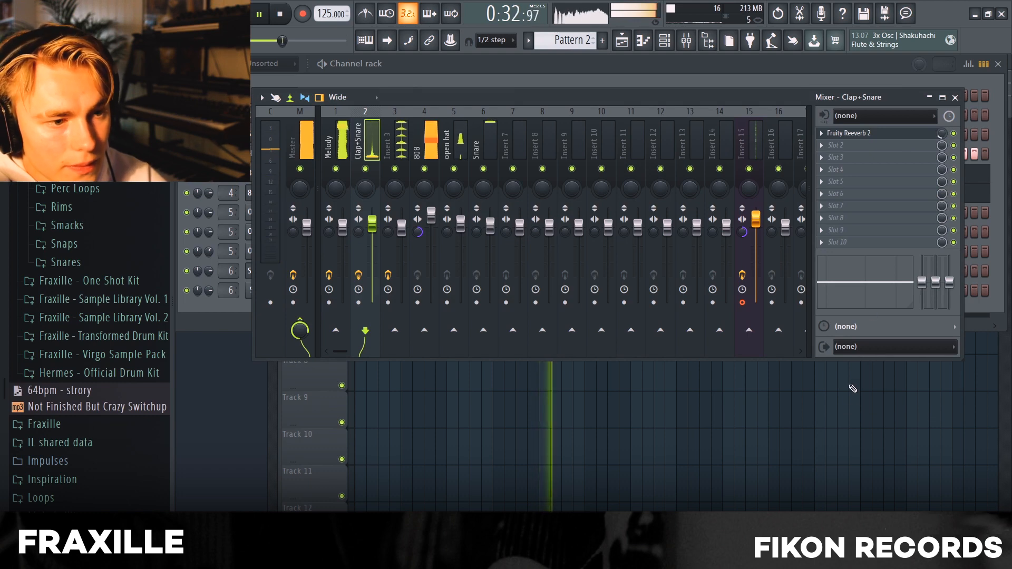
pyautogui.click(341, 144)
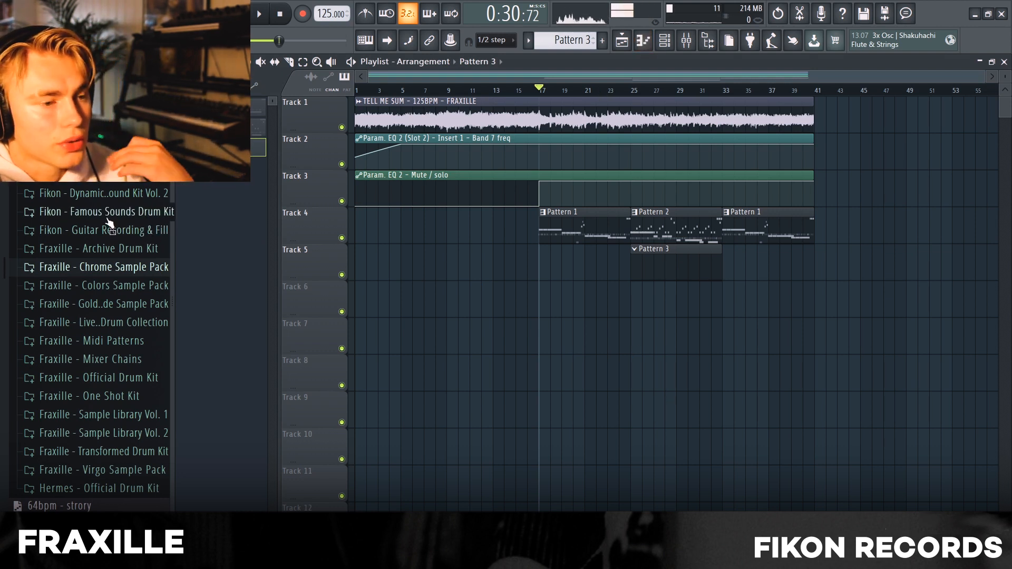
# Step: Add the Bell - Spotlight sample from the Bells folder of the Fikon Dynamic Sound Kit Vol. 2 to the channel rack
pyautogui.click(116, 202)
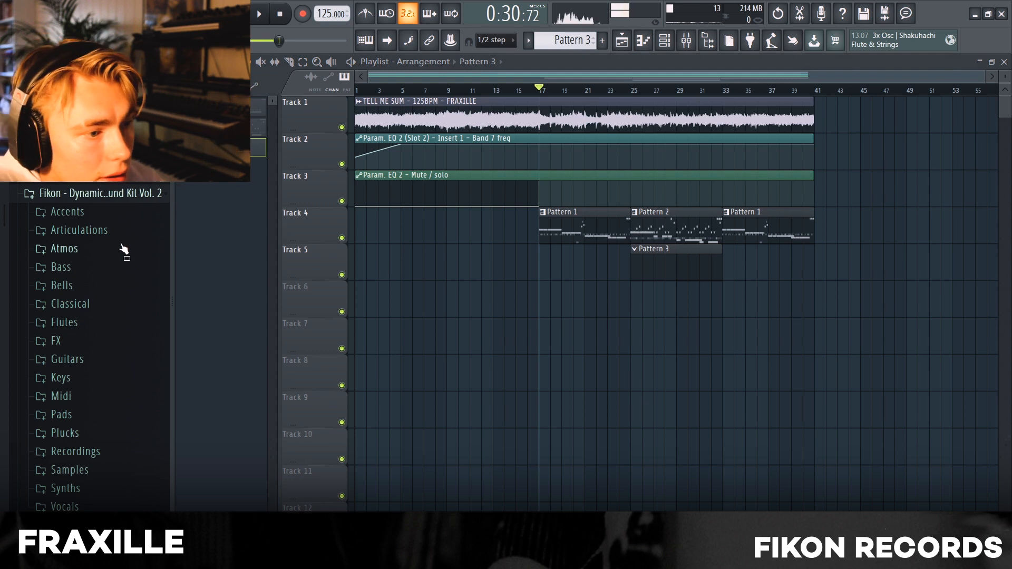
pyautogui.click(110, 288)
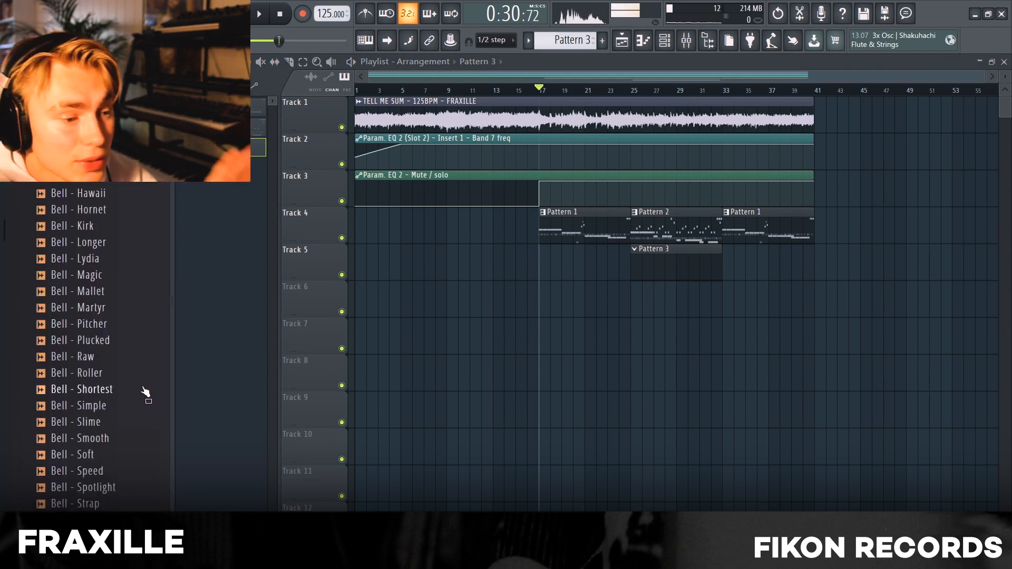
pyautogui.click(667, 43)
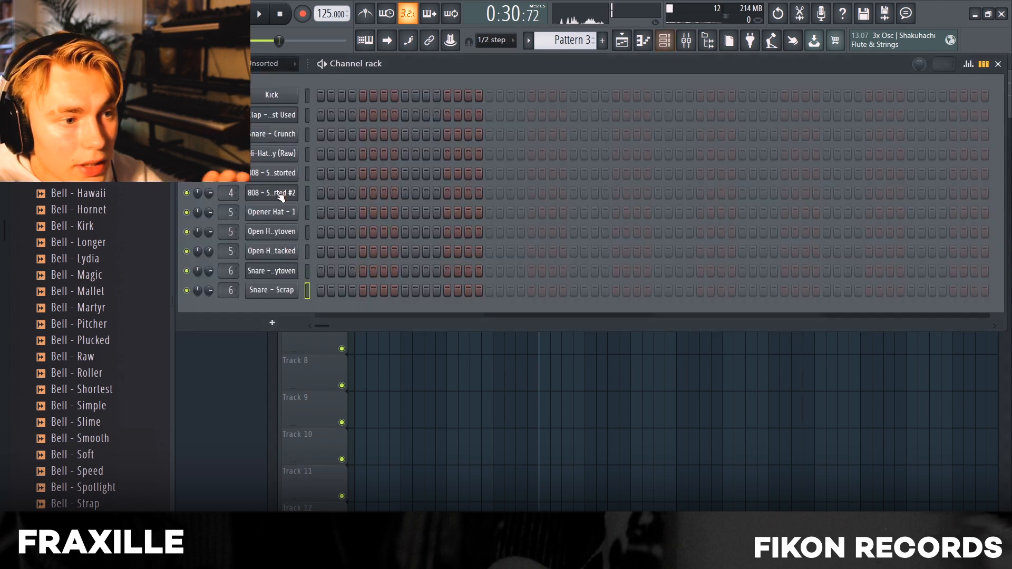
pyautogui.click(286, 64)
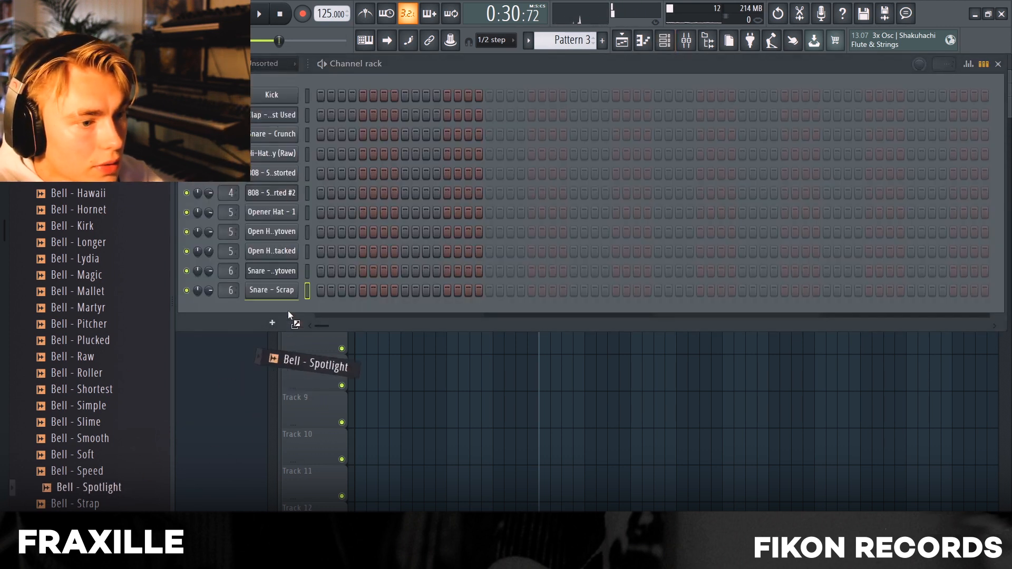
pyautogui.moveTo(289, 315); pyautogui.dragTo(285, 316)
# Step: Bring the Key - Riser sample from the sound kit's Keys folder into the channel rack
pyautogui.scroll(3, 141, 219)
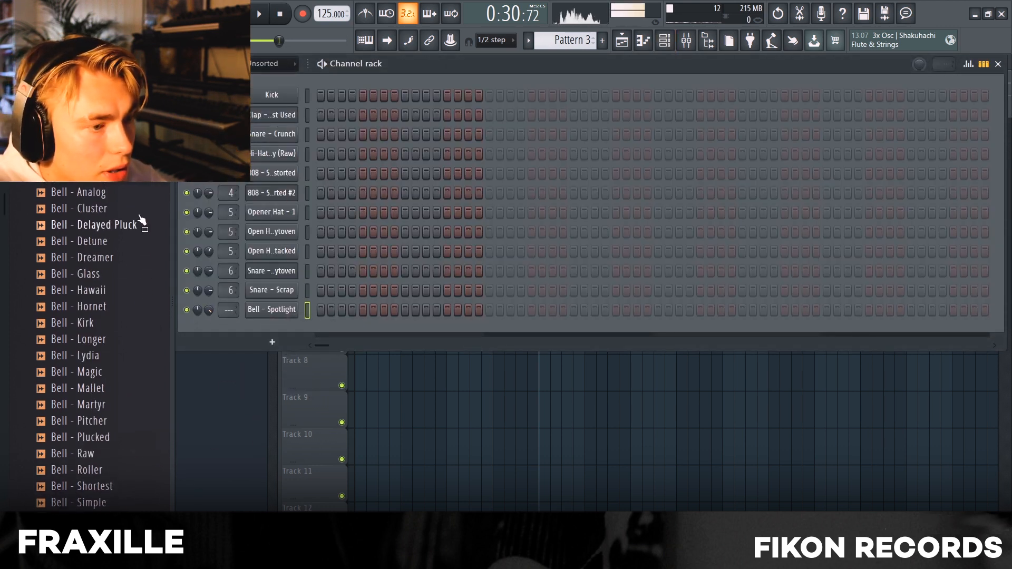
pyautogui.click(120, 190)
pyautogui.click(64, 268)
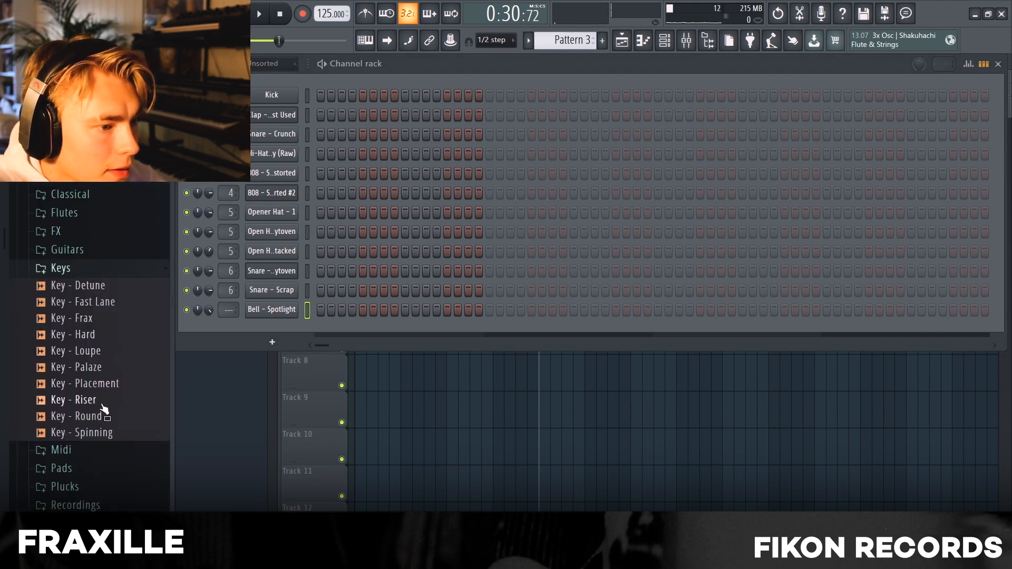
pyautogui.moveTo(294, 322); pyautogui.dragTo(294, 324)
# Step: Write a two-bar D#5, D#5, F5, F#5 phrase for Bell - Spotlight, duplicate it three times to fill eight bars and play it
pyautogui.press('F7')
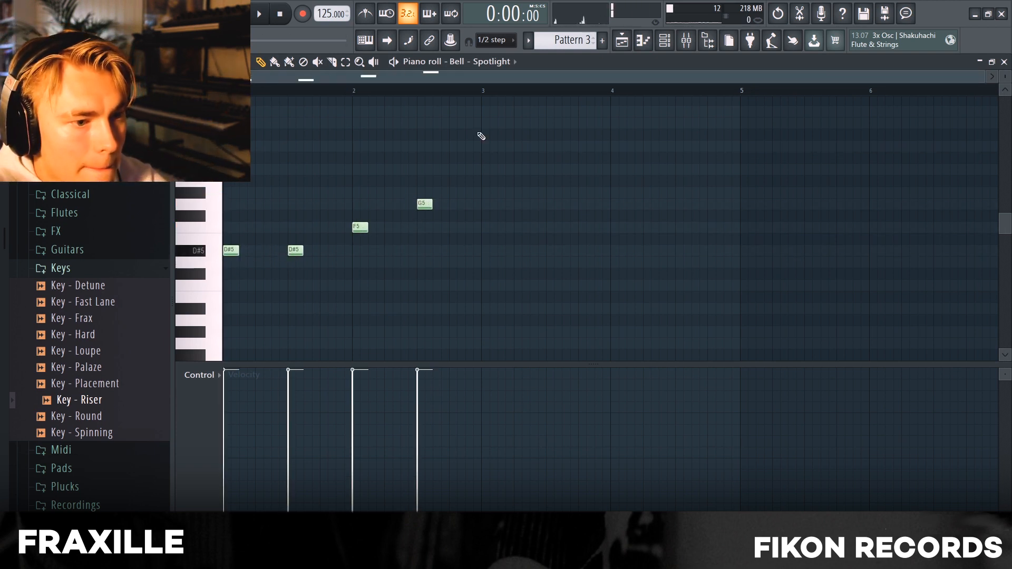
pyautogui.hotkey('ctrl', 'a')
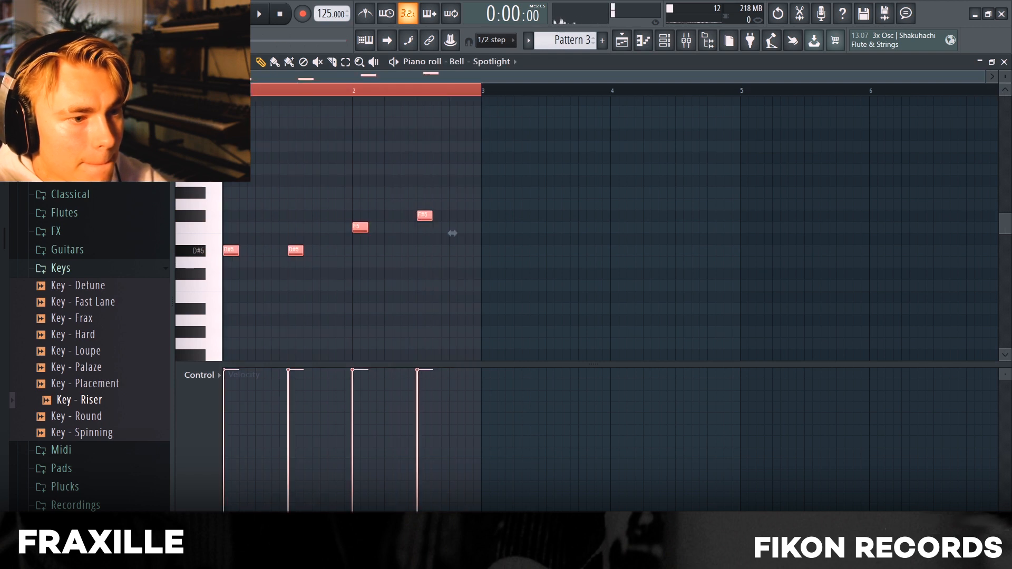
pyautogui.hotkey('ctrl', 'b')
pyautogui.hotkey('ctrl', 'b')
pyautogui.hotkey('ctrl', 'b')
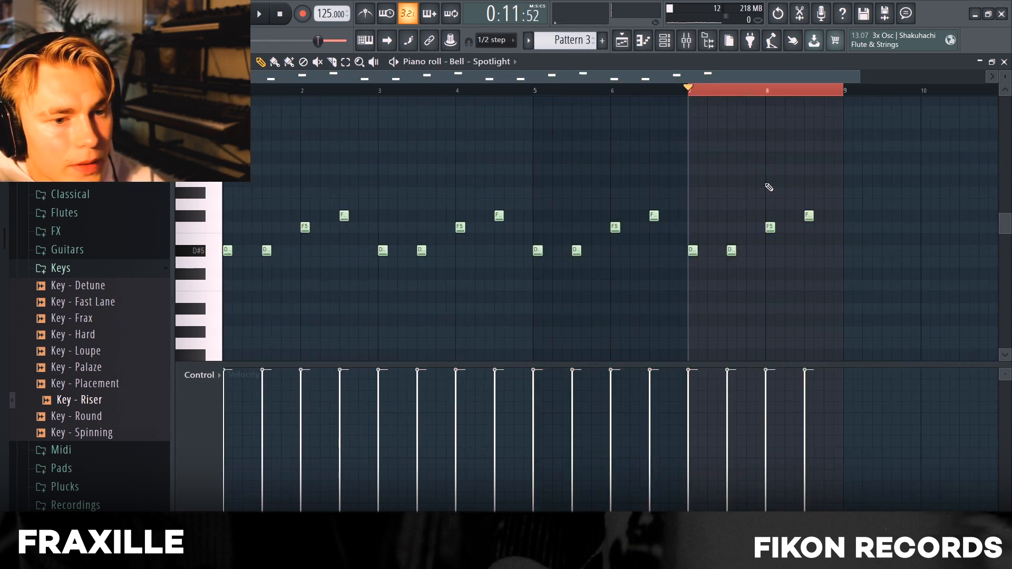
pyautogui.click(518, 193)
pyautogui.press('space')
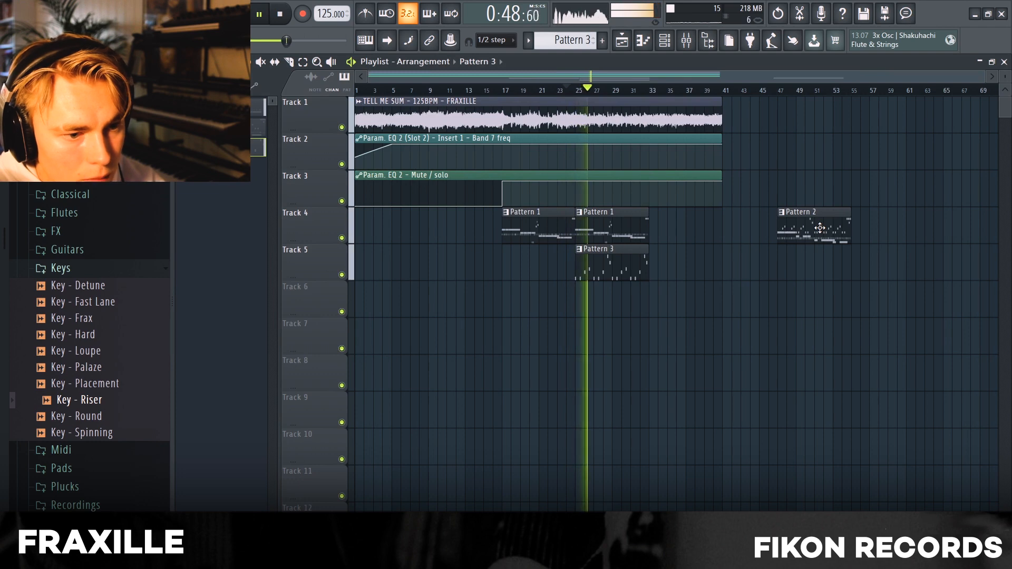
# Step: Move the Pattern 2 clip on Track 4 to bar 33, directly after the second Pattern 1 clip
pyautogui.moveTo(819, 228); pyautogui.dragTo(691, 227)
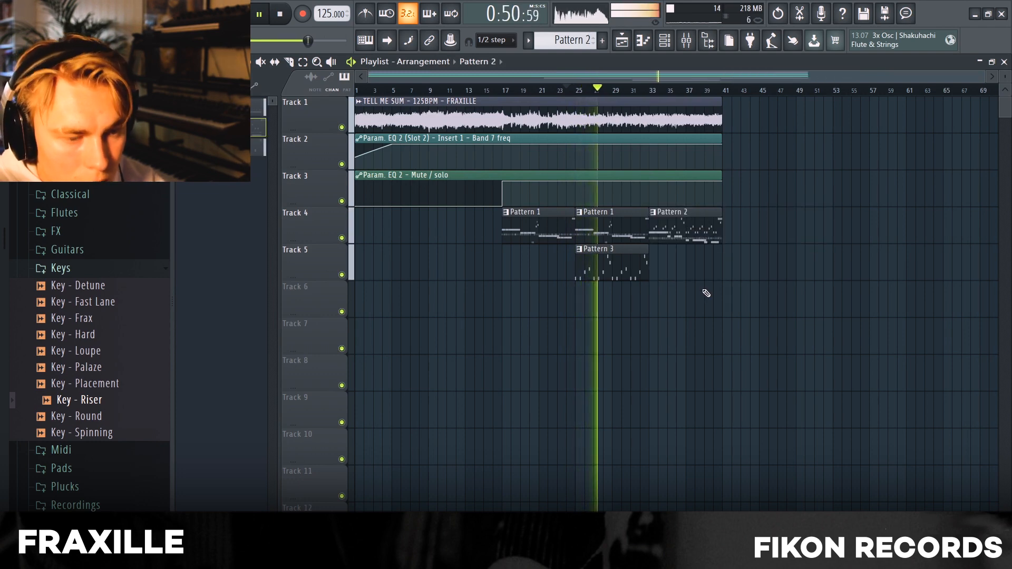
pyautogui.hotkey('ctrl', 'shift', 's')
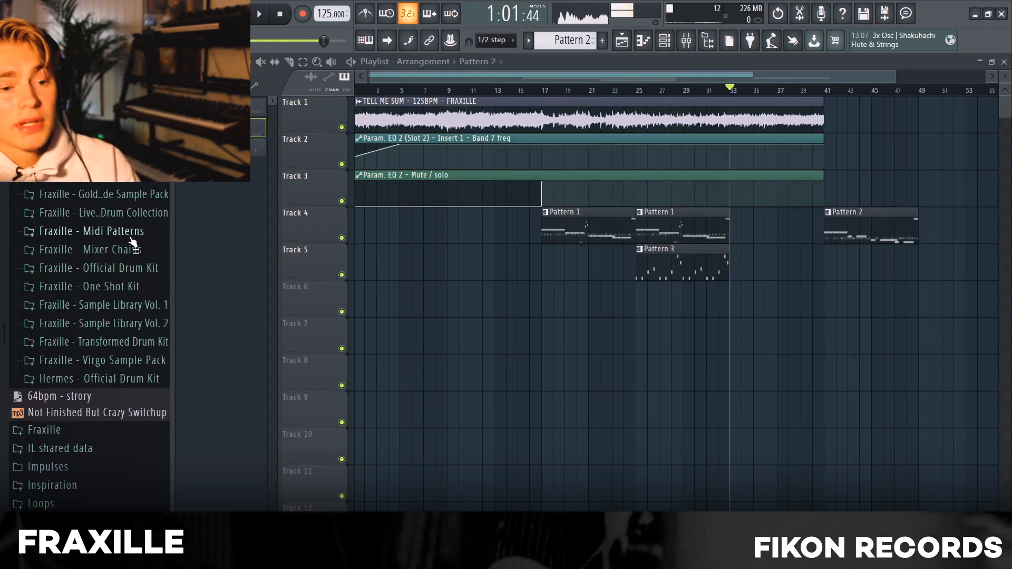
pyautogui.scroll(-1, 589, 280)
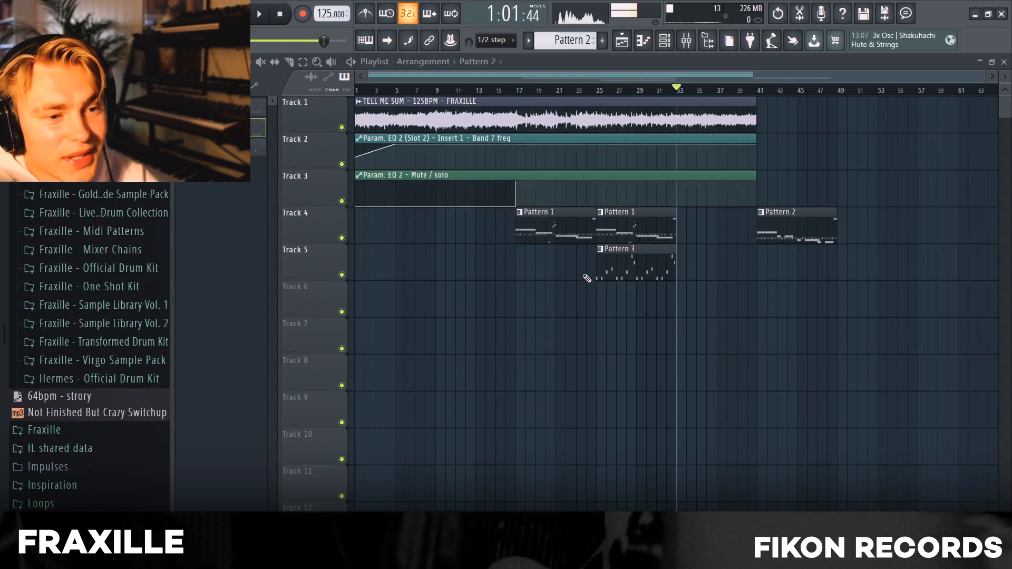
# Step: Place a Pattern 1 clip at bar 33 on Track 4 and make it unique
pyautogui.click(674, 228)
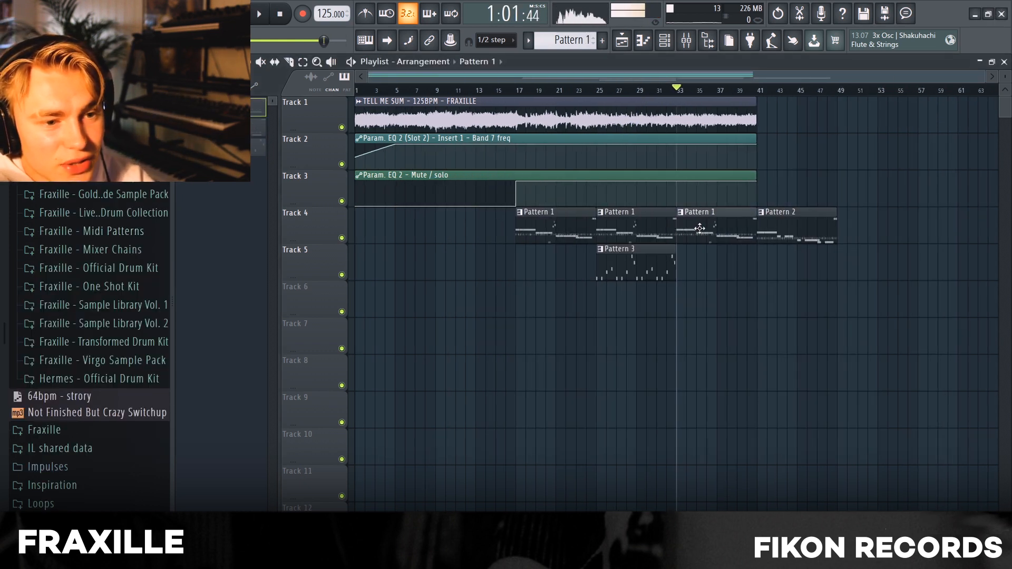
pyautogui.scroll(3, 680, 218)
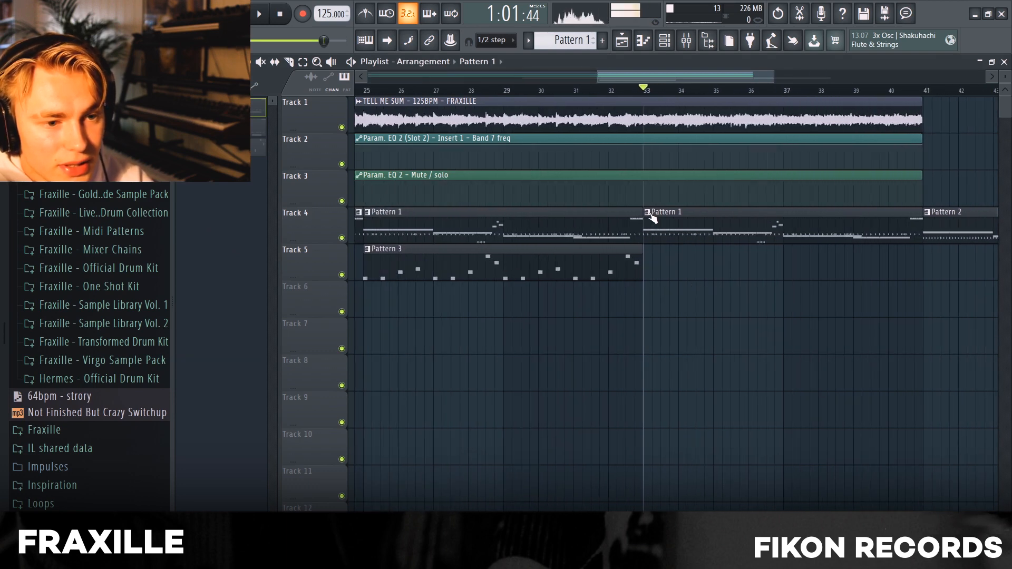
pyautogui.click(649, 213)
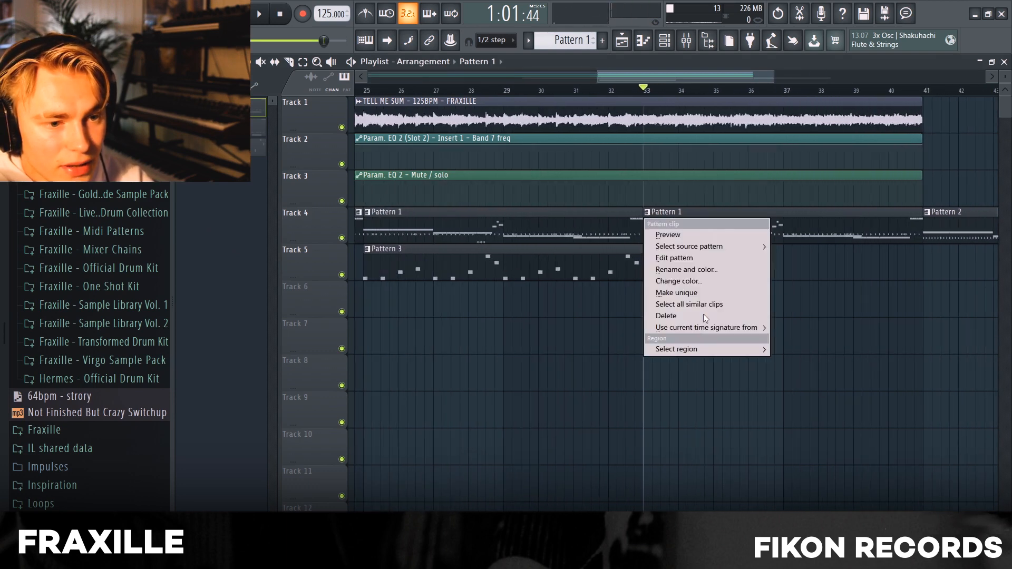
pyautogui.click(647, 212)
pyautogui.click(677, 293)
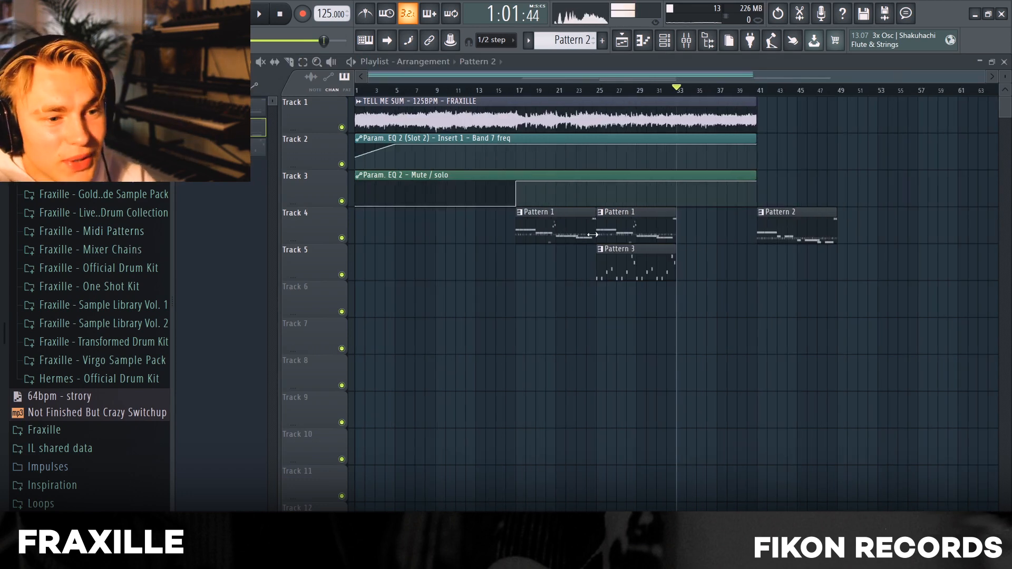
# Step: Place the Pattern 1 clip at bar 33 on Track 4 again, make it unique, and open the new pattern for editing
pyautogui.click(680, 219)
pyautogui.scroll(3, 681, 218)
pyautogui.click(647, 212)
pyautogui.click(677, 293)
pyautogui.doubleClick(676, 228)
pyautogui.rightClick(297, 286)
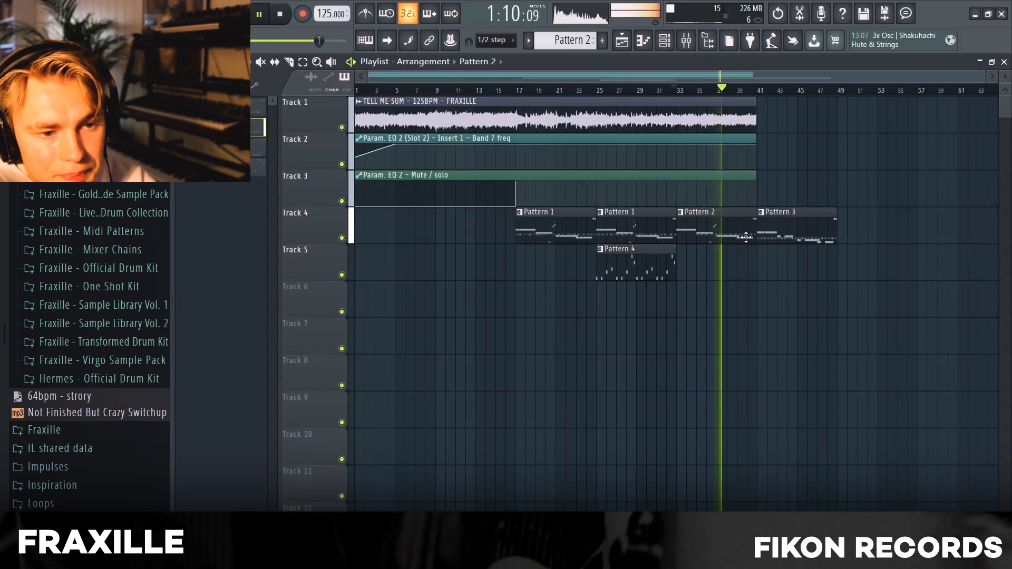
pyautogui.click(730, 220)
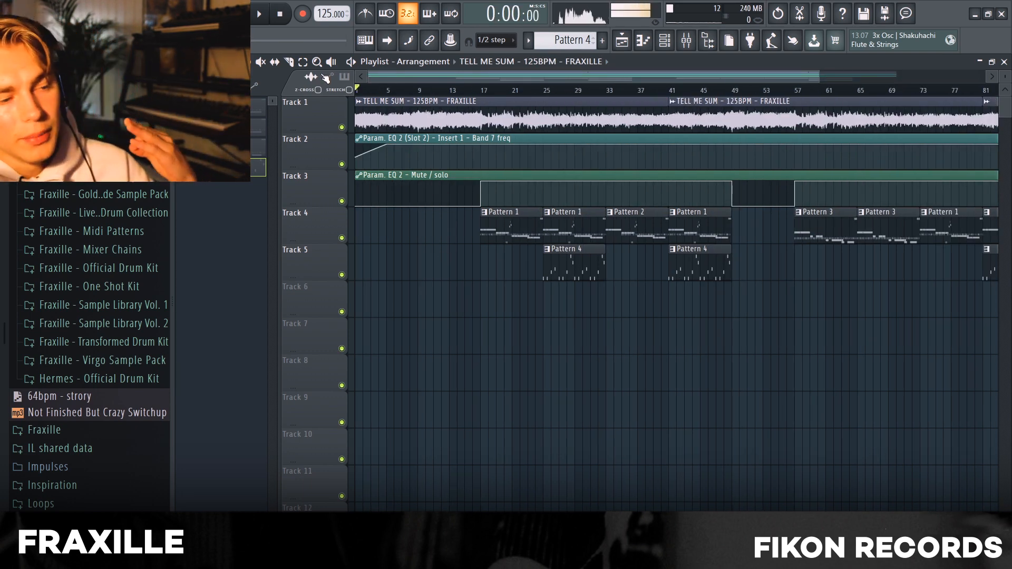
# Step: Review the WAV render settings for untitled.wav with split mixer tracks, close them without rendering, and look over the mixer tracks
pyautogui.click(12, 8)
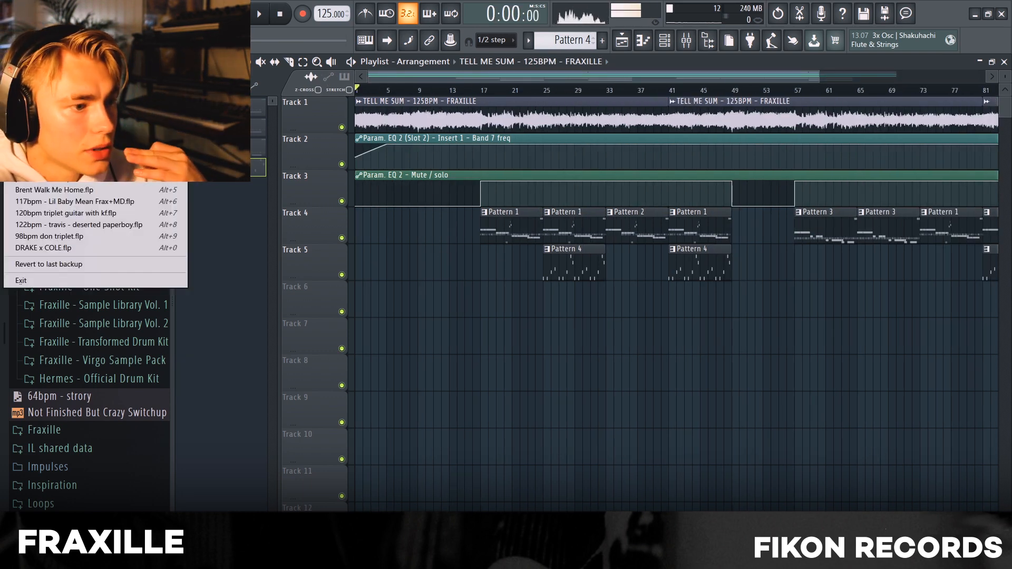
pyautogui.moveTo(32, 121)
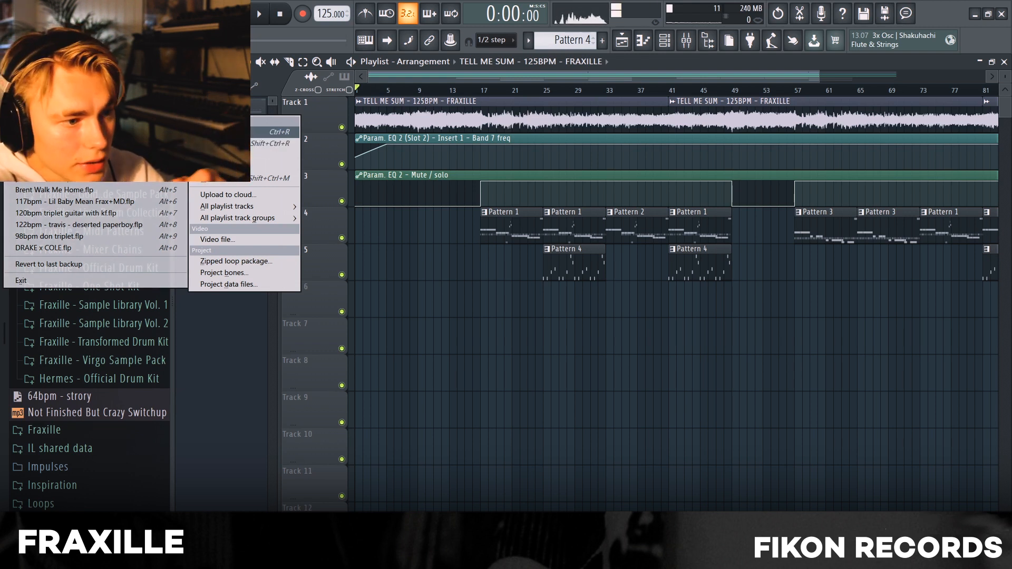
pyautogui.click(222, 131)
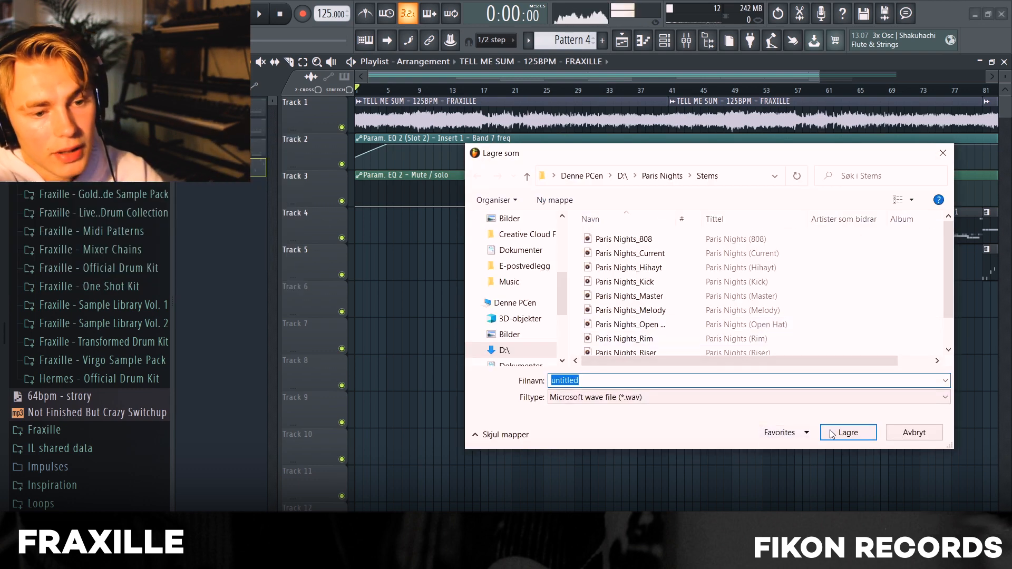
pyautogui.click(833, 432)
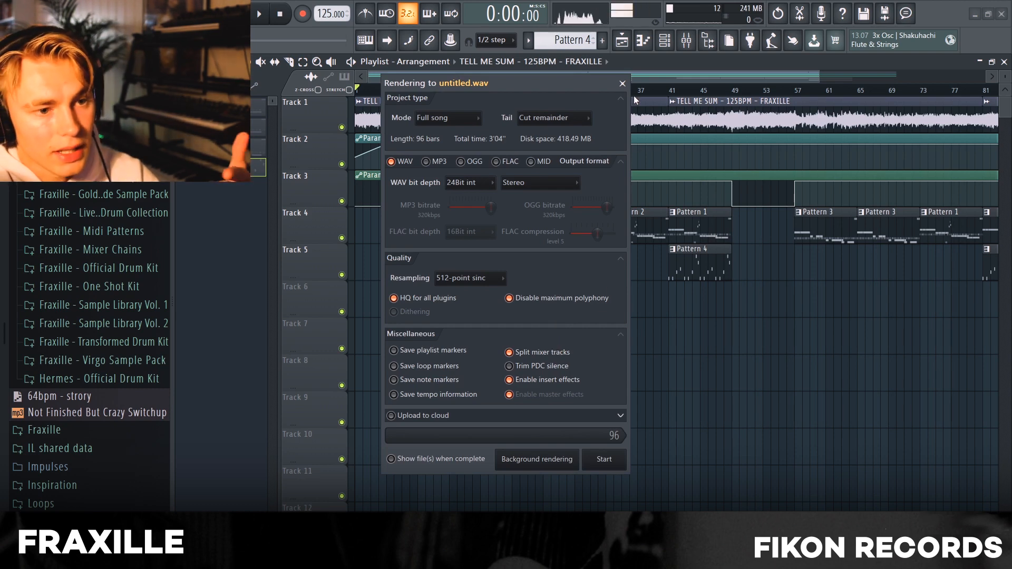
pyautogui.click(622, 83)
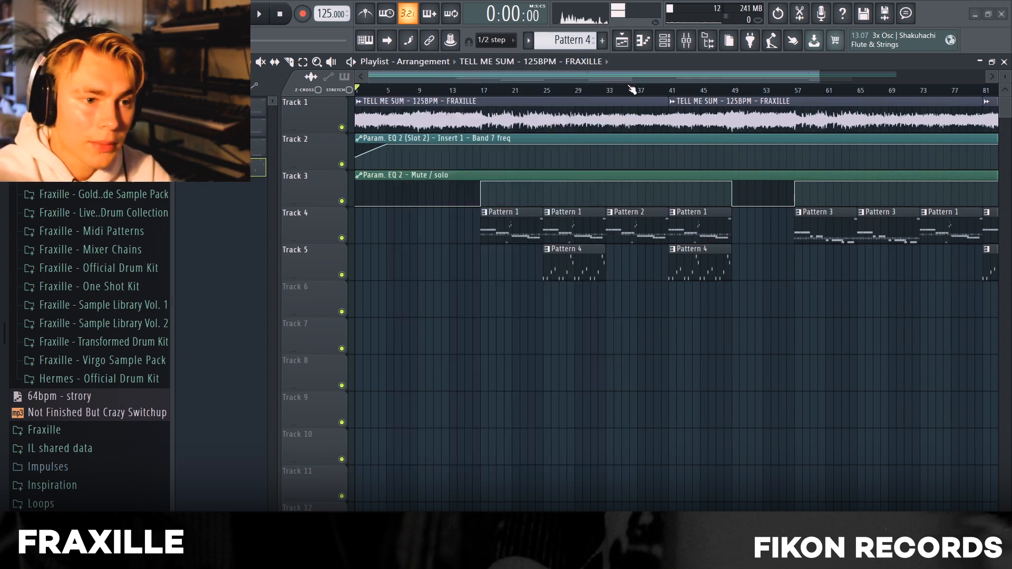
pyautogui.click(686, 41)
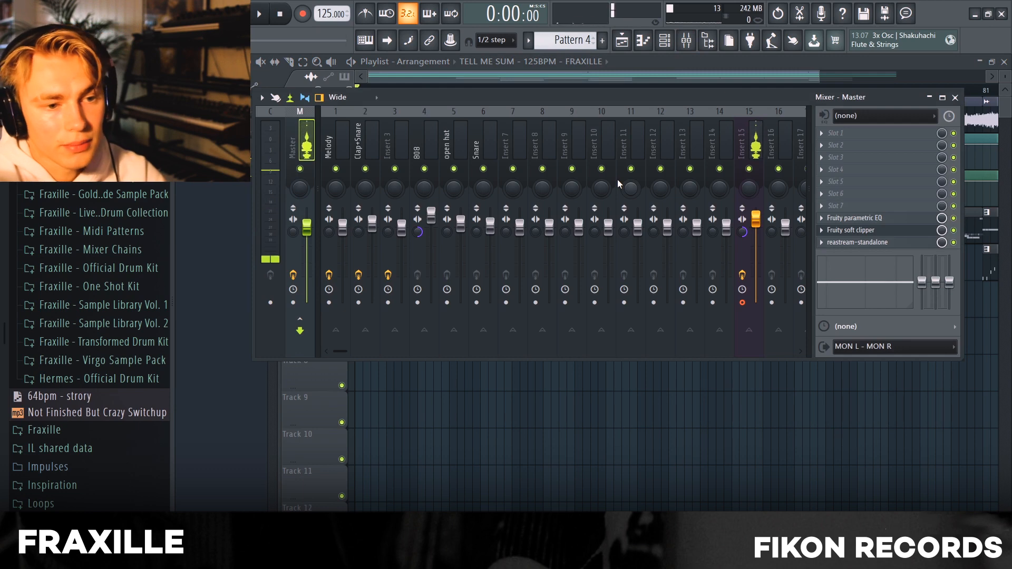
pyautogui.press('F9')
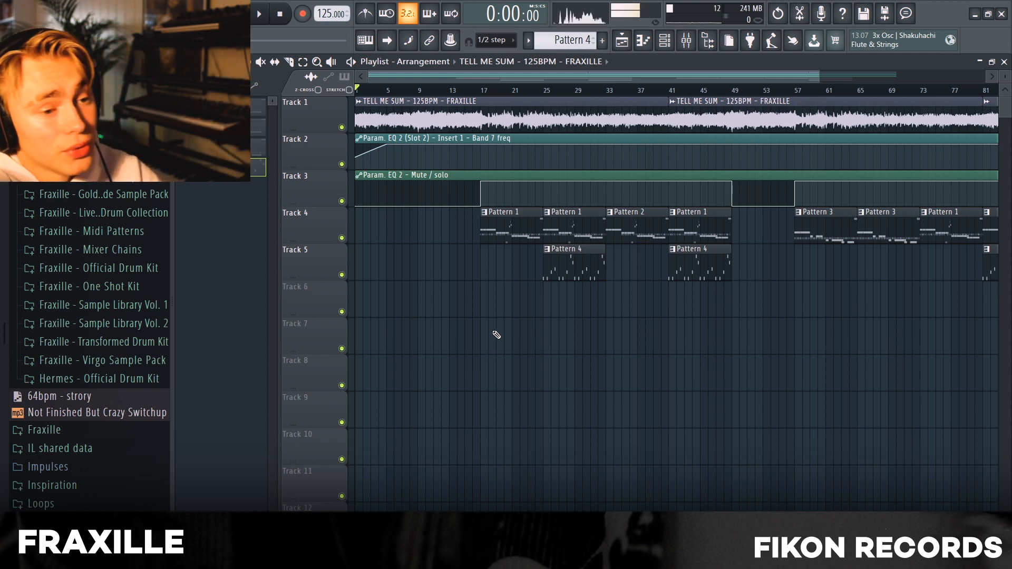
# Step: Set the playhead shortly before the drop at bar 17 and expand the Fraxille - Official Drum Kit folder
pyautogui.moveTo(478, 93); pyautogui.dragTo(464, 92)
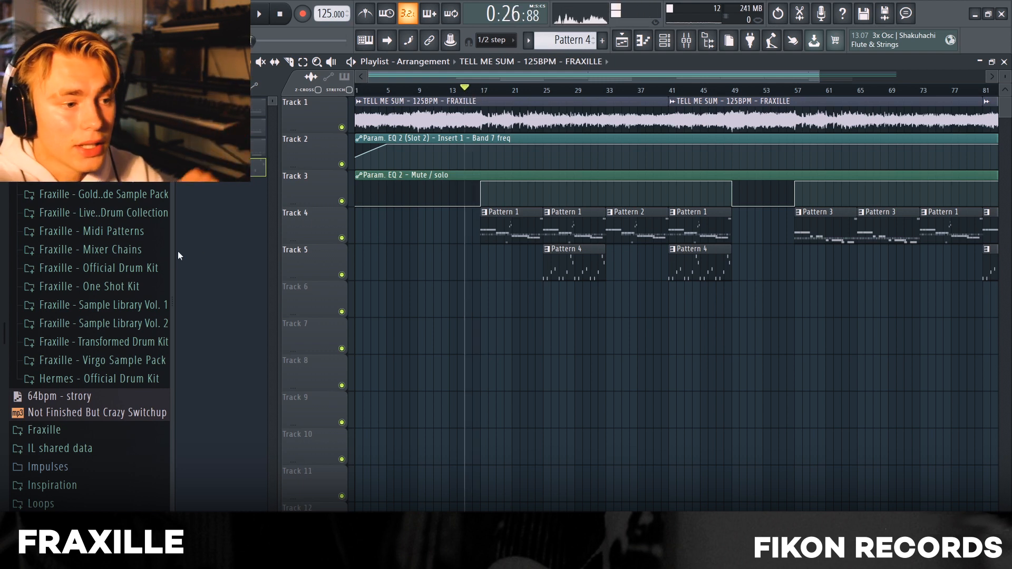
pyautogui.click(130, 268)
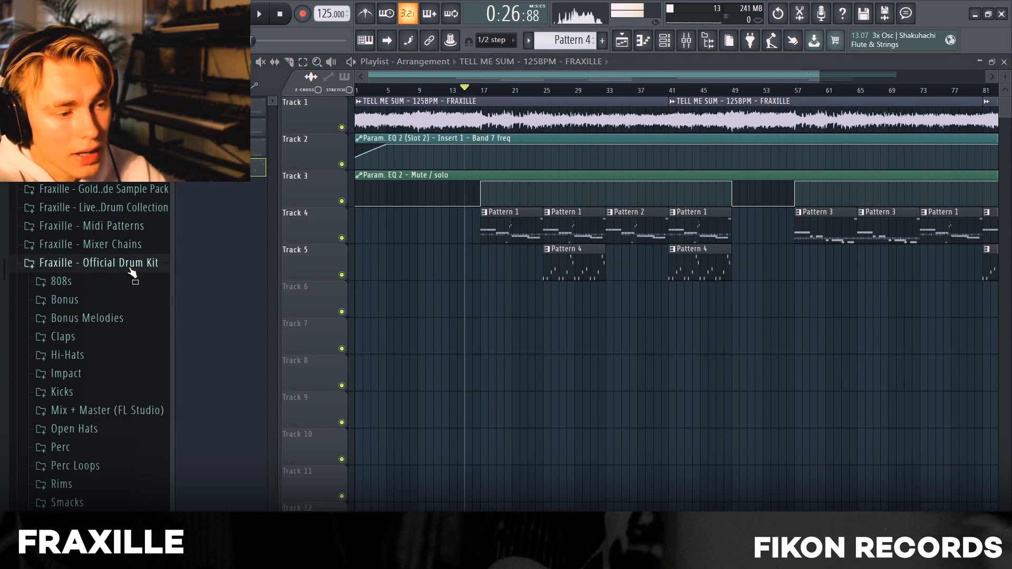